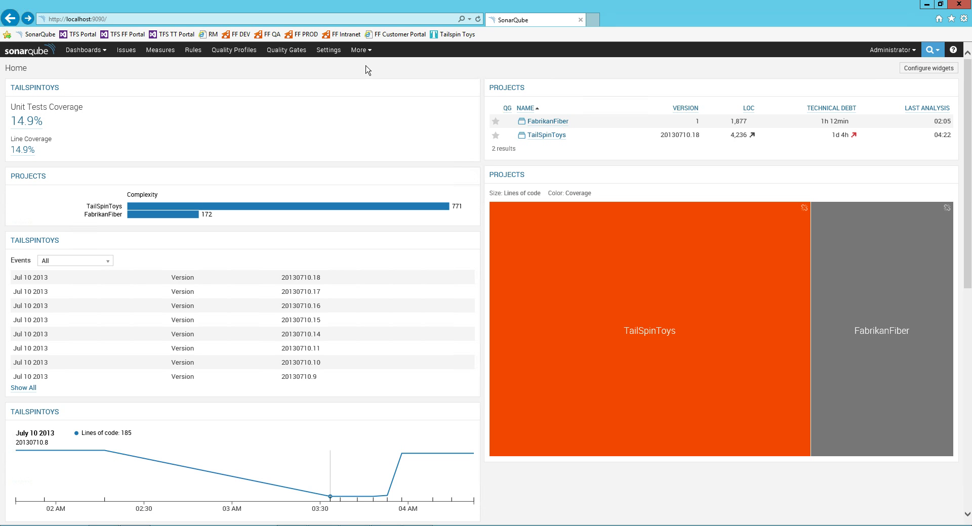
Review the TFS 2015 administration console's edition and TailspinToysCollection projects, then minimize it.
{"action": "left_click", "coordinate": [325, 525]}
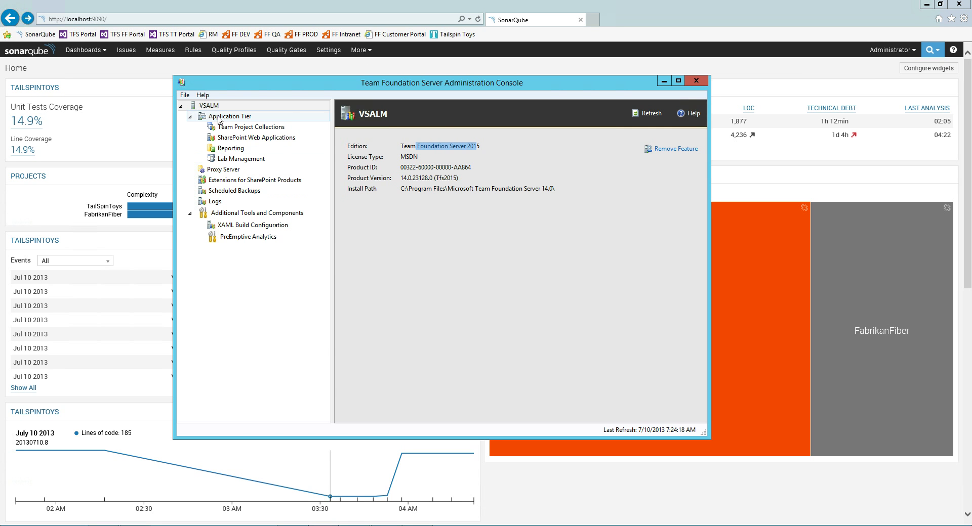
{"action": "left_click", "coordinate": [471, 145]}
{"action": "left_click_drag", "start_coordinate": [480, 146], "coordinate": [435, 146]}
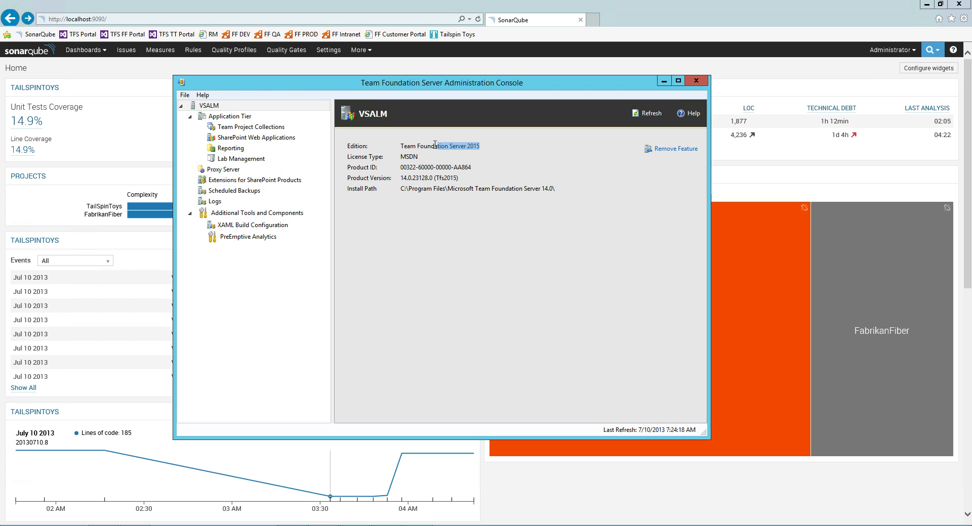
{"action": "left_click", "coordinate": [232, 128]}
{"action": "left_click", "coordinate": [379, 295]}
{"action": "left_click", "coordinate": [412, 296]}
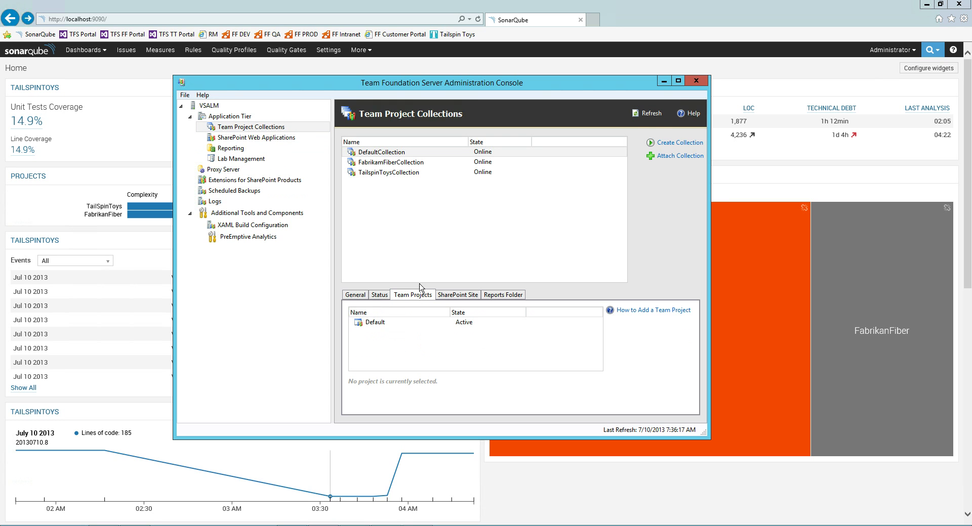
{"action": "left_click", "coordinate": [389, 173]}
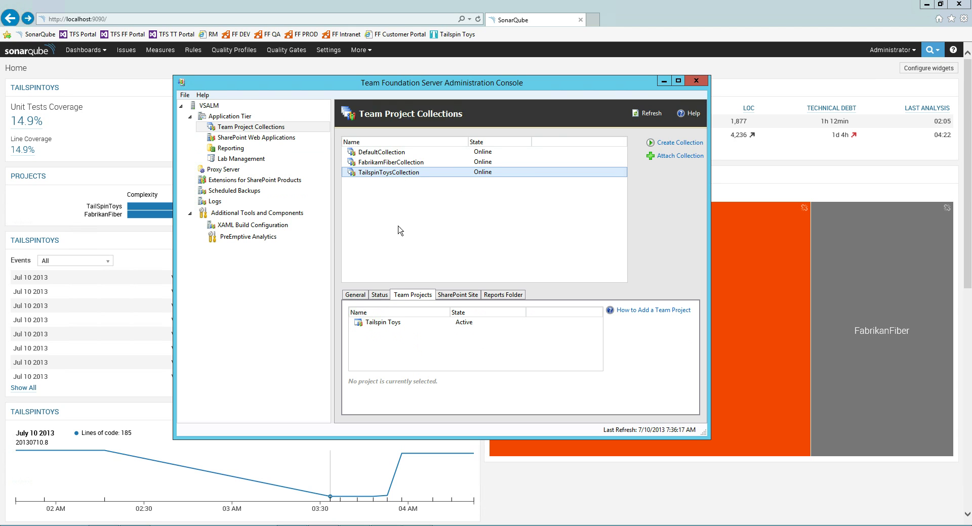
{"action": "left_click", "coordinate": [664, 82]}
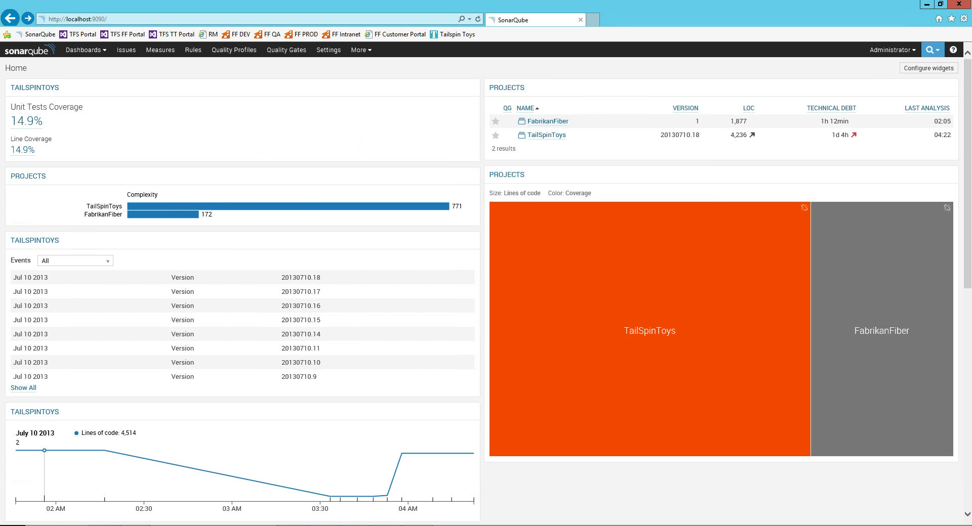
Run whoami in the Developer Command Prompt, then return to the SonarQube dashboard.
{"action": "left_click", "coordinate": [324, 525]}
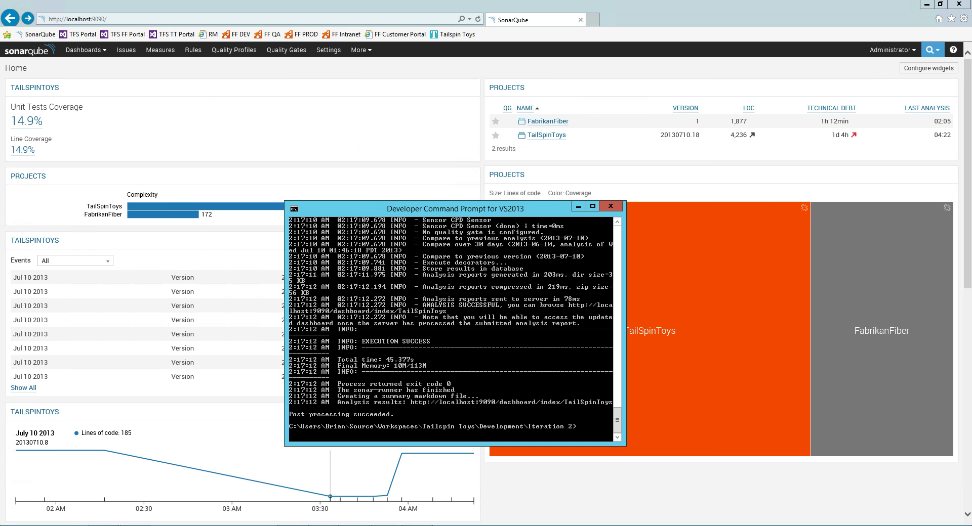
{"action": "type", "text": "whoami"}
{"action": "key", "text": "Return"}
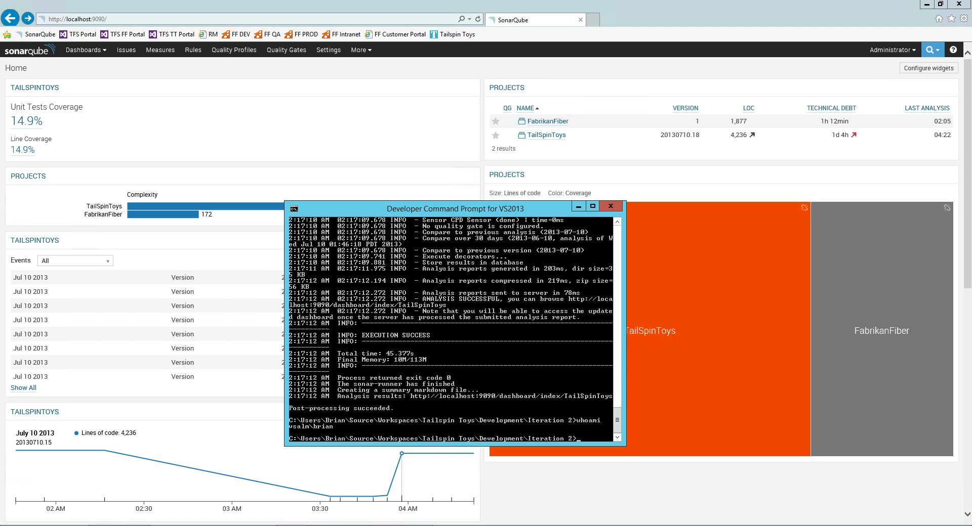
{"action": "mouse_move", "coordinate": [971, 525]}
{"action": "double_click", "coordinate": [52, 433]}
{"action": "left_click", "coordinate": [52, 433]}
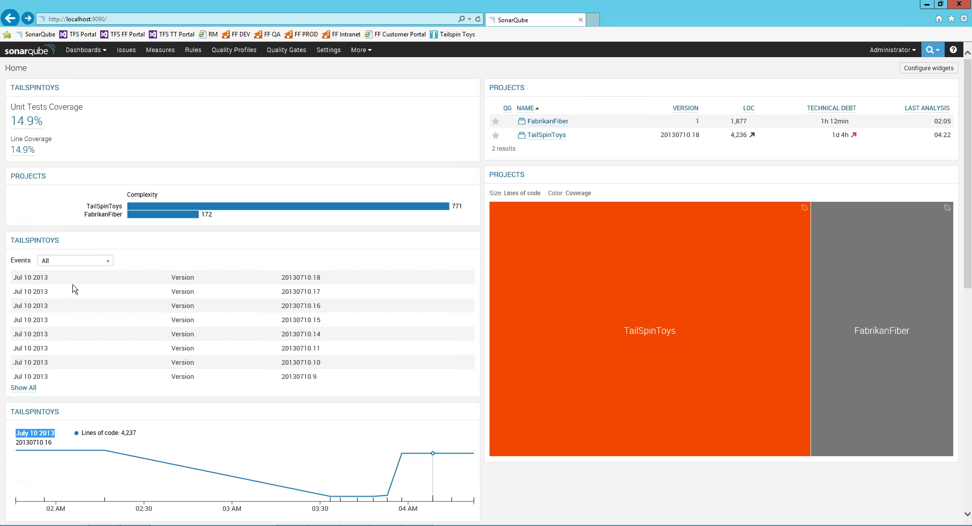
{"action": "left_click_drag", "start_coordinate": [23, 279], "coordinate": [106, 363]}
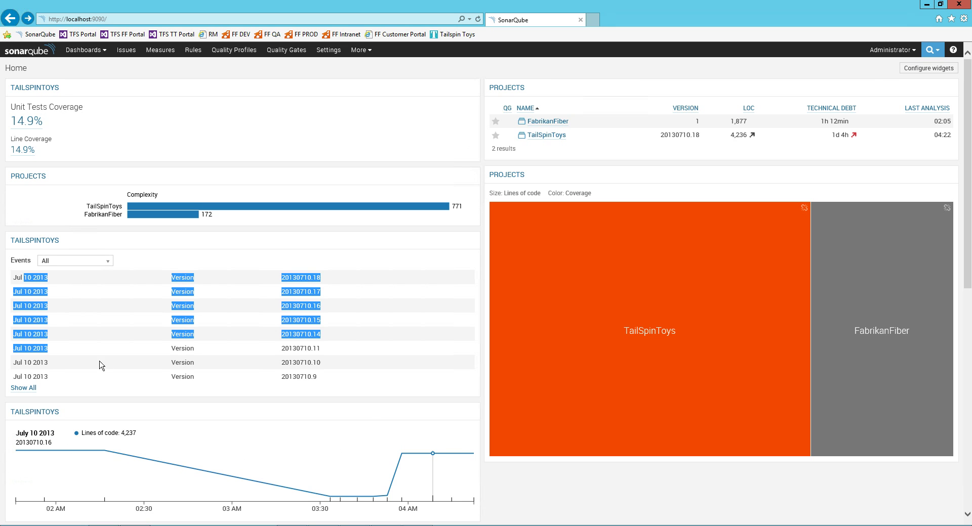
{"action": "left_click_drag", "start_coordinate": [51, 378], "coordinate": [25, 292]}
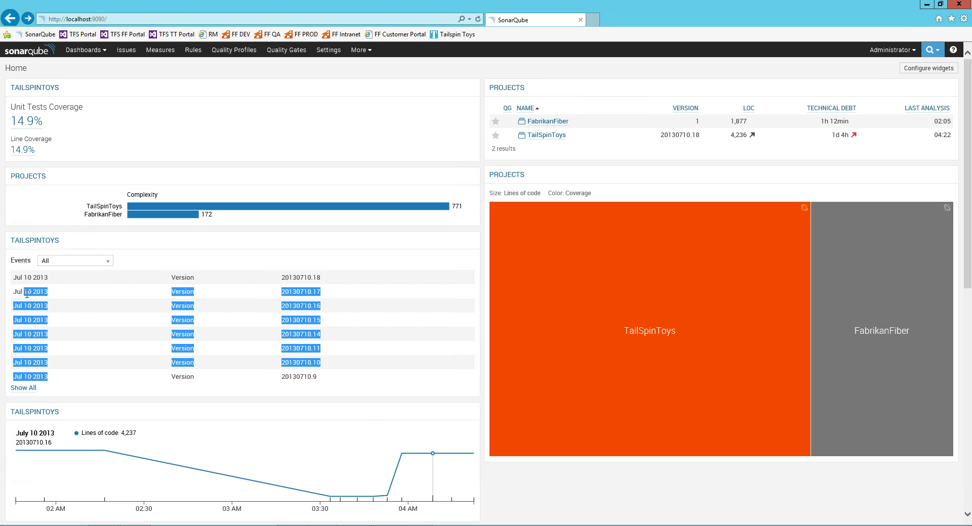
{"action": "double_click", "coordinate": [191, 278]}
{"action": "left_click", "coordinate": [61, 282]}
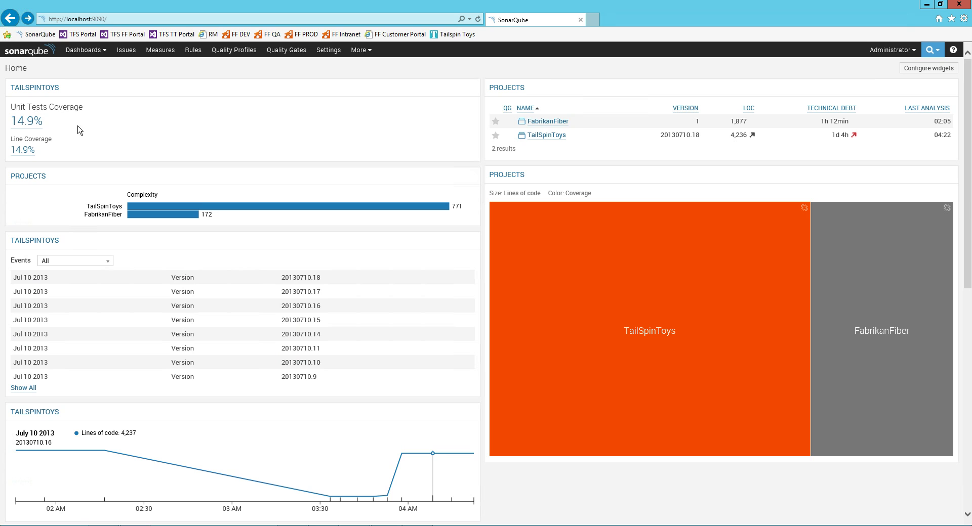
{"action": "triple_click", "coordinate": [31, 107]}
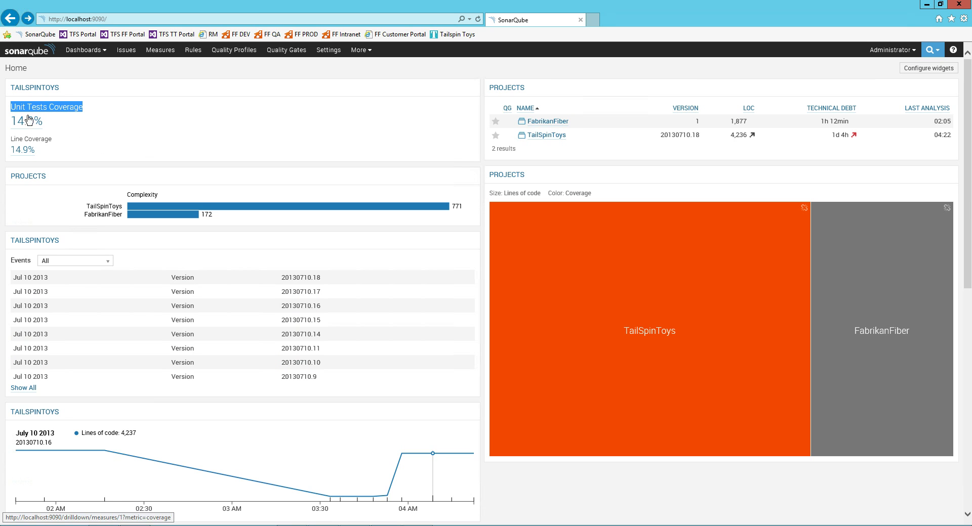
{"action": "left_click", "coordinate": [73, 111]}
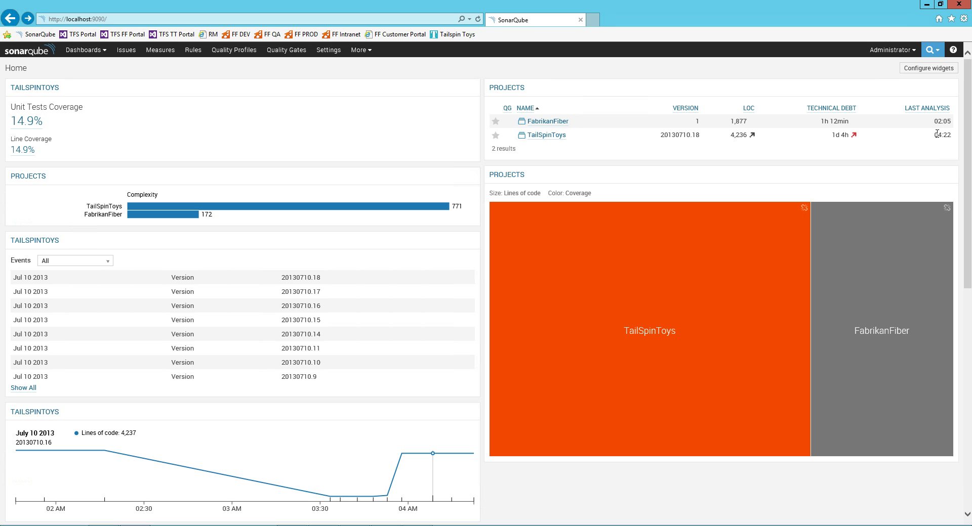
{"action": "scroll", "coordinate": [608, 157], "scroll_direction": "down", "scroll_amount": 5}
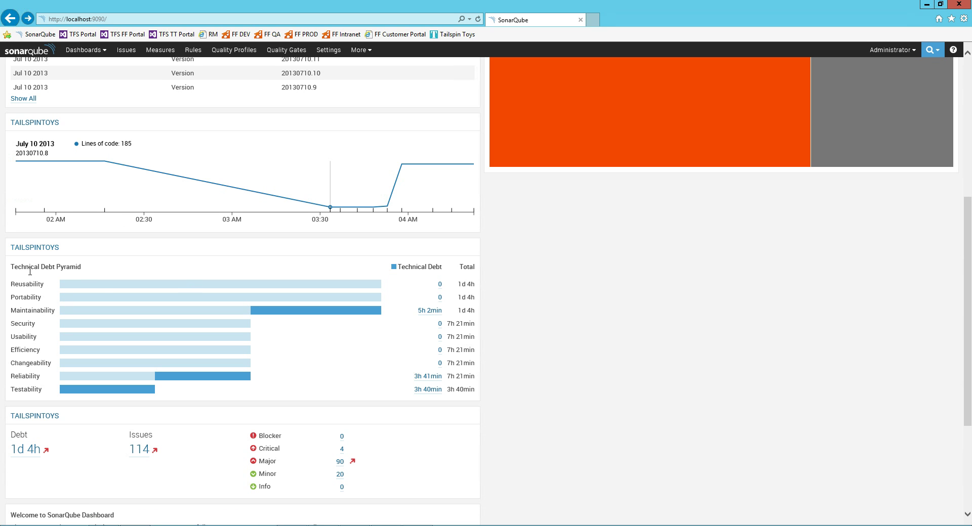
{"action": "left_click_drag", "start_coordinate": [19, 269], "coordinate": [72, 272]}
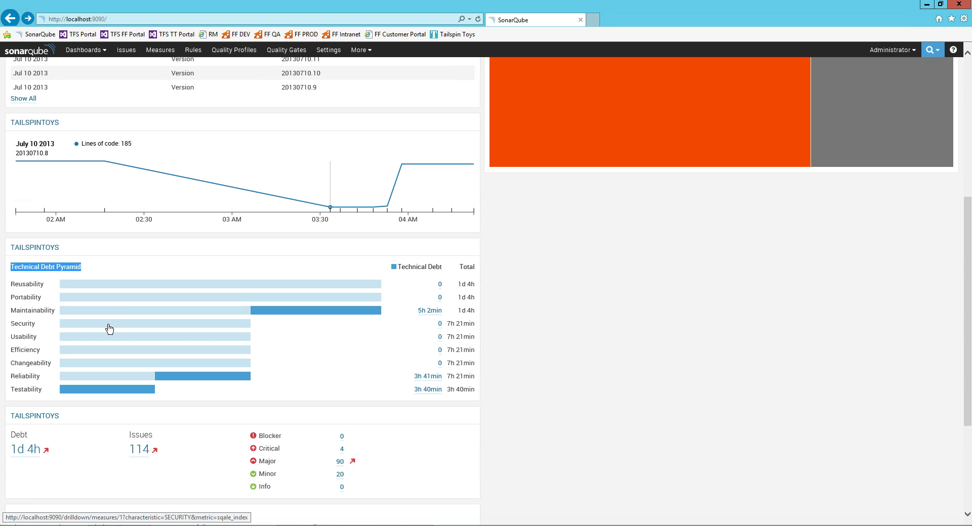
{"action": "left_click", "coordinate": [44, 270]}
{"action": "left_click_drag", "start_coordinate": [24, 270], "coordinate": [72, 272]}
{"action": "left_click_drag", "start_coordinate": [26, 324], "coordinate": [347, 320]}
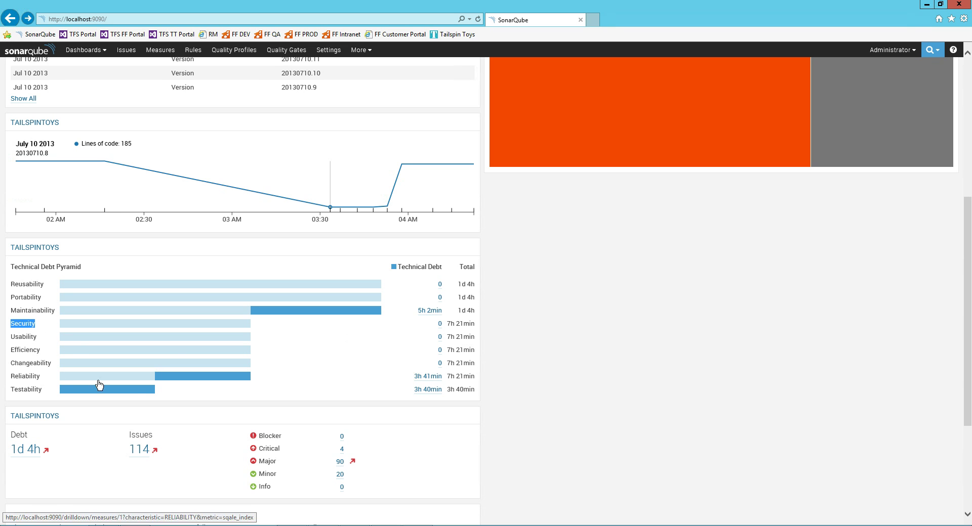
{"action": "left_click_drag", "start_coordinate": [460, 374], "coordinate": [440, 334]}
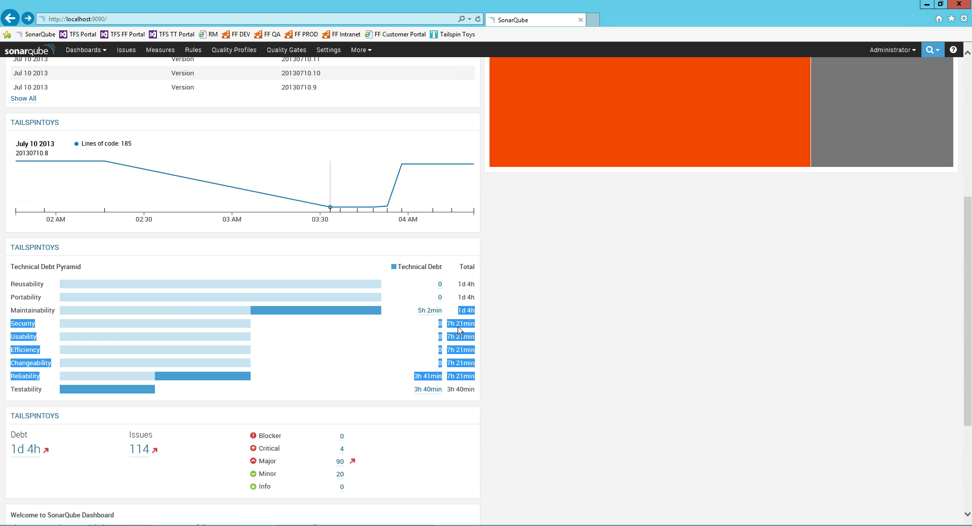
{"action": "left_click", "coordinate": [471, 315]}
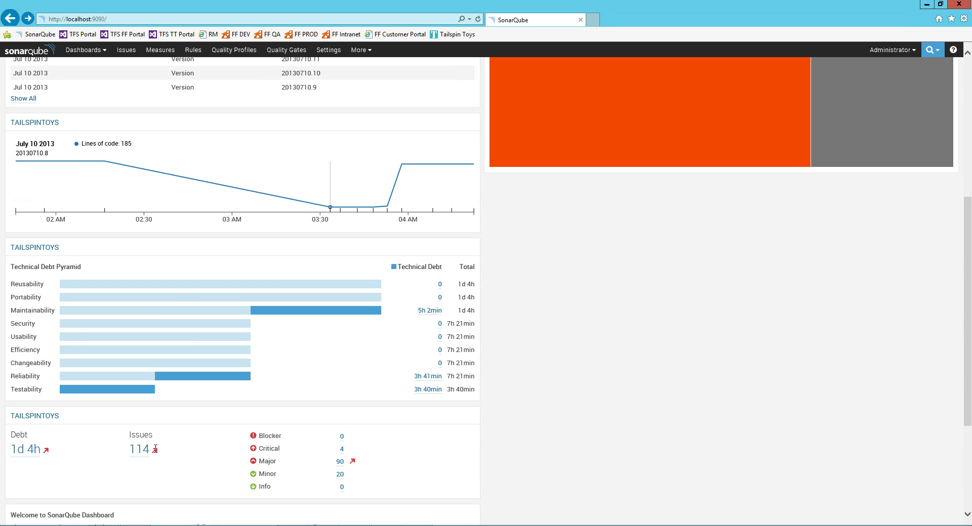
{"action": "scroll", "coordinate": [59, 451], "scroll_direction": "down", "scroll_amount": 3}
{"action": "scroll", "coordinate": [60, 451], "scroll_direction": "up", "scroll_amount": 2}
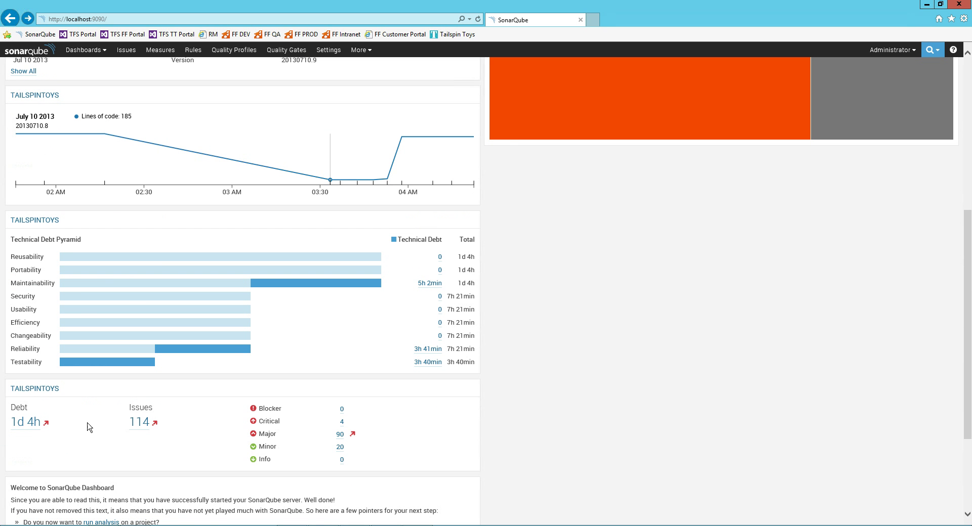
{"action": "scroll", "coordinate": [89, 428], "scroll_direction": "up", "scroll_amount": 5}
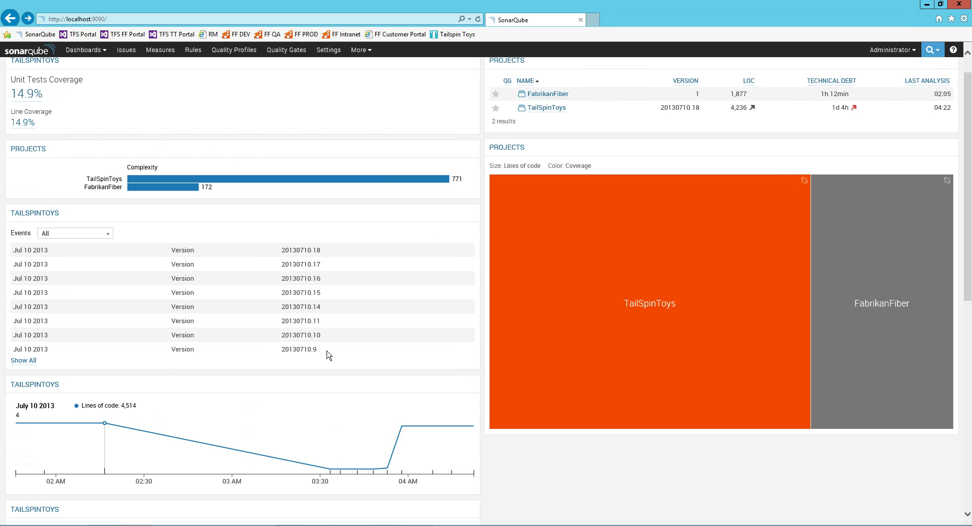
{"action": "scroll", "coordinate": [326, 354], "scroll_direction": "up", "scroll_amount": 1}
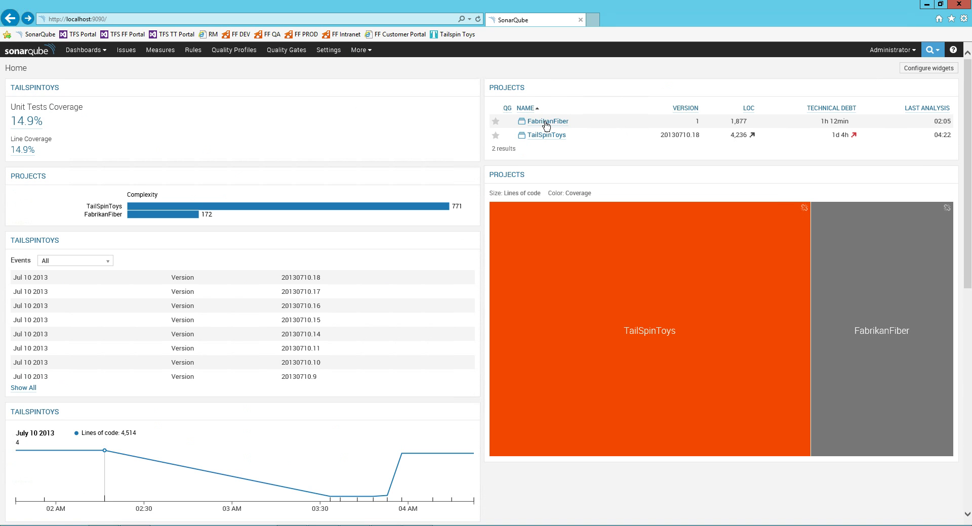
Open the TailSpinToys project, glance at its 85 files, then drill into the 1d 4h technical debt.
{"action": "left_click", "coordinate": [548, 136]}
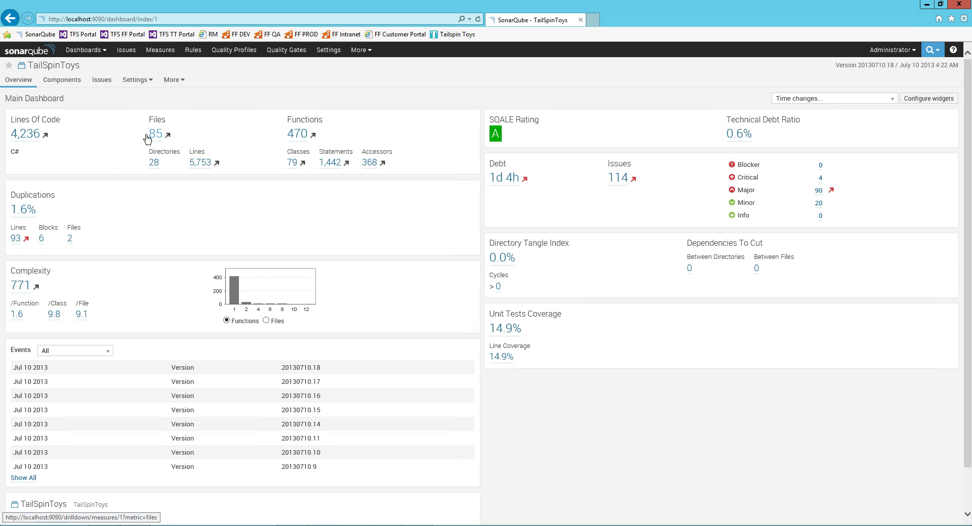
{"action": "left_click", "coordinate": [153, 135]}
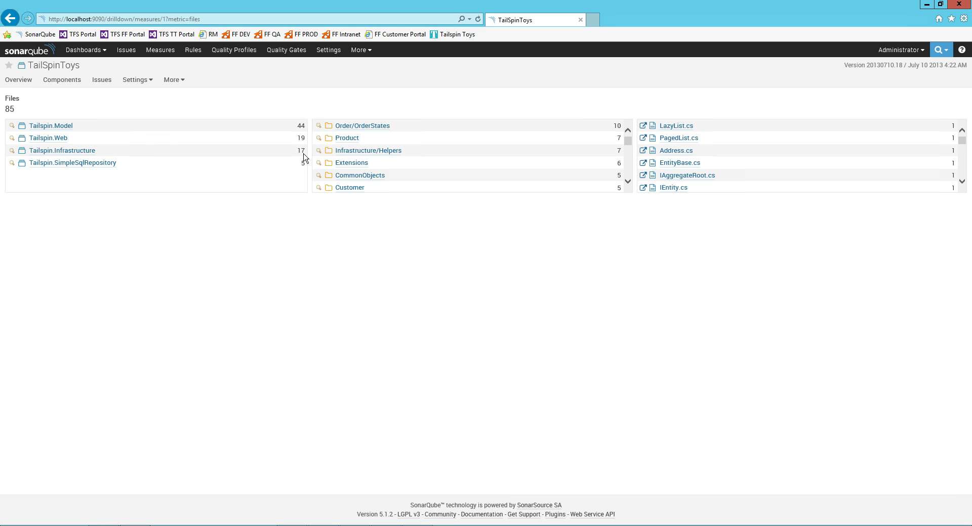
{"action": "left_click", "coordinate": [10, 18]}
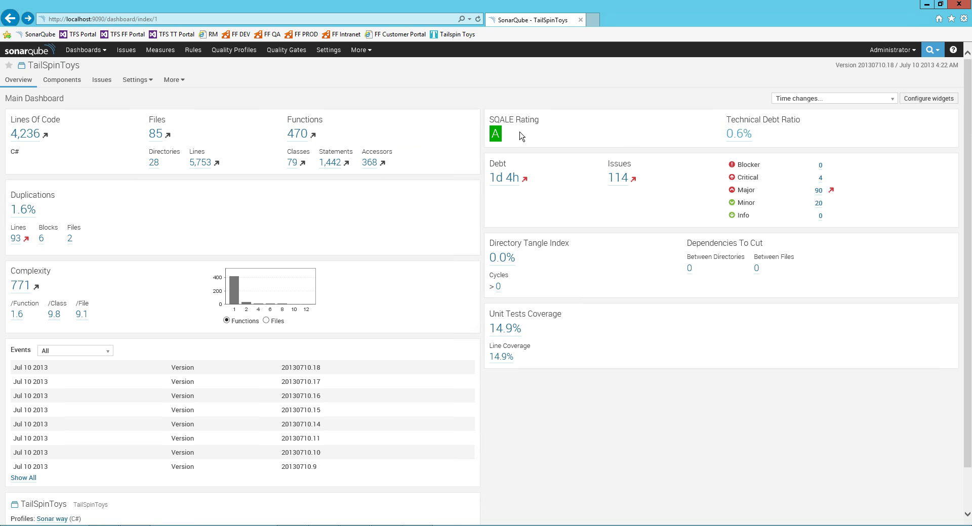
{"action": "left_click", "coordinate": [511, 182]}
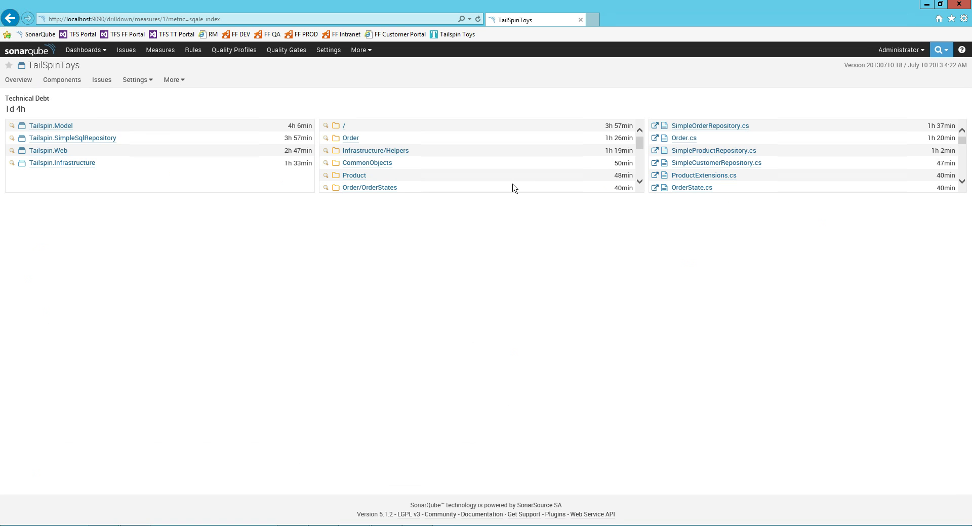
{"action": "double_click", "coordinate": [21, 111]}
{"action": "left_click", "coordinate": [714, 116]}
Open SimpleOrderRepository.cs source and expand its line 12 readonly and line 14 complexity issues.
{"action": "left_click", "coordinate": [722, 126]}
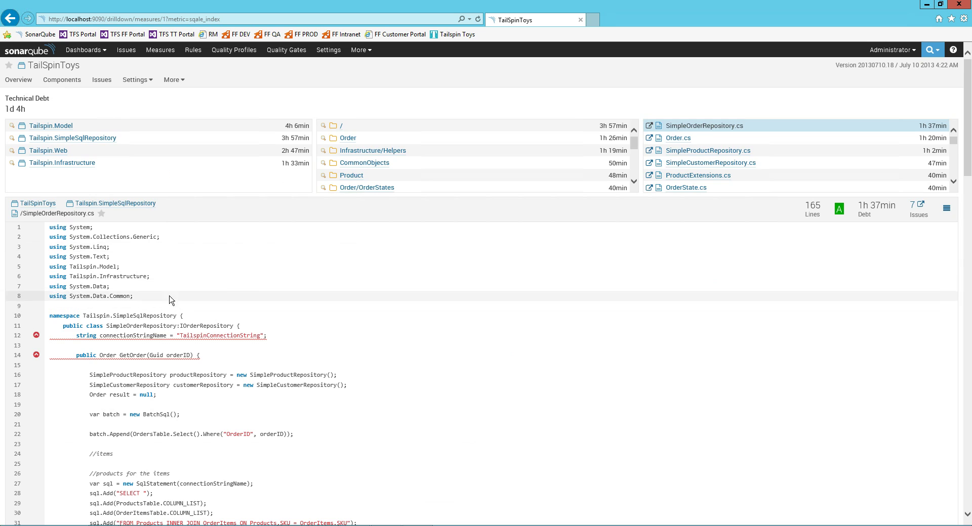
{"action": "scroll", "coordinate": [172, 302], "scroll_direction": "down", "scroll_amount": 3}
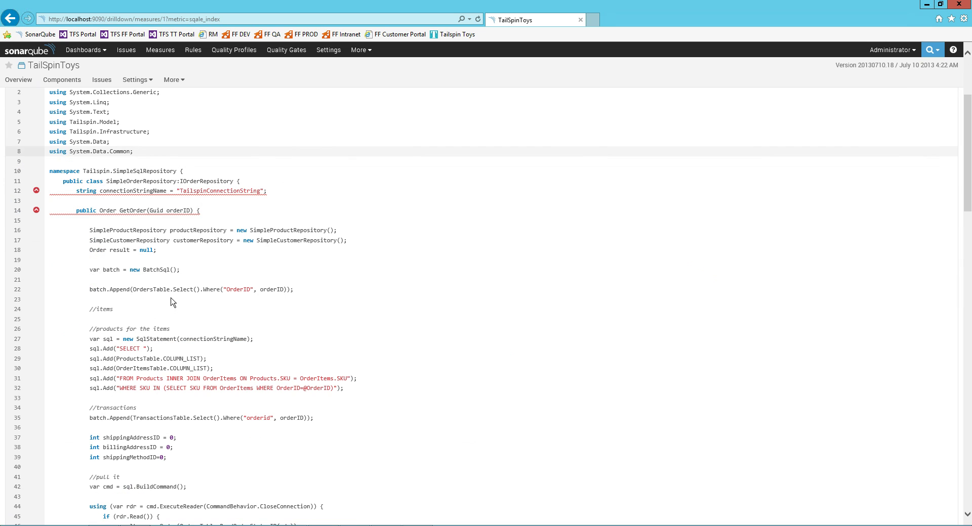
{"action": "left_click", "coordinate": [36, 191]}
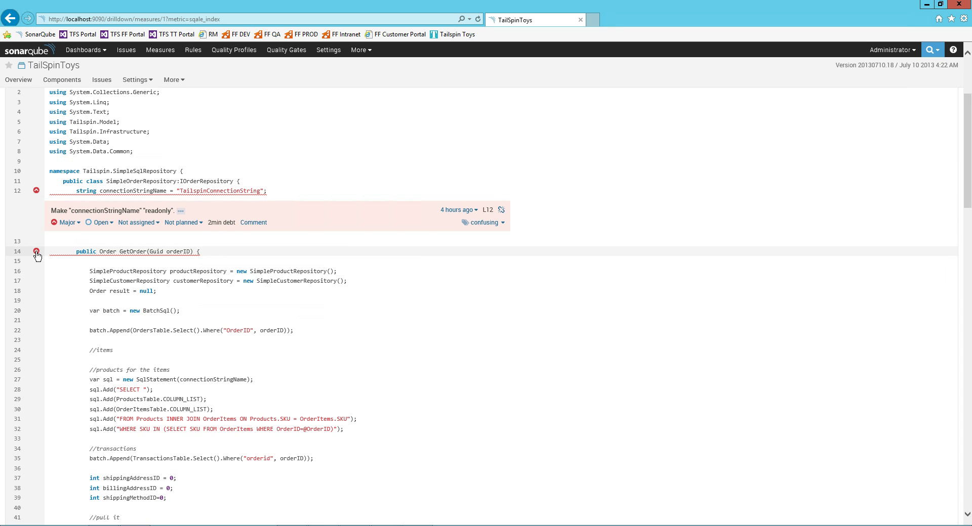
{"action": "left_click", "coordinate": [37, 251]}
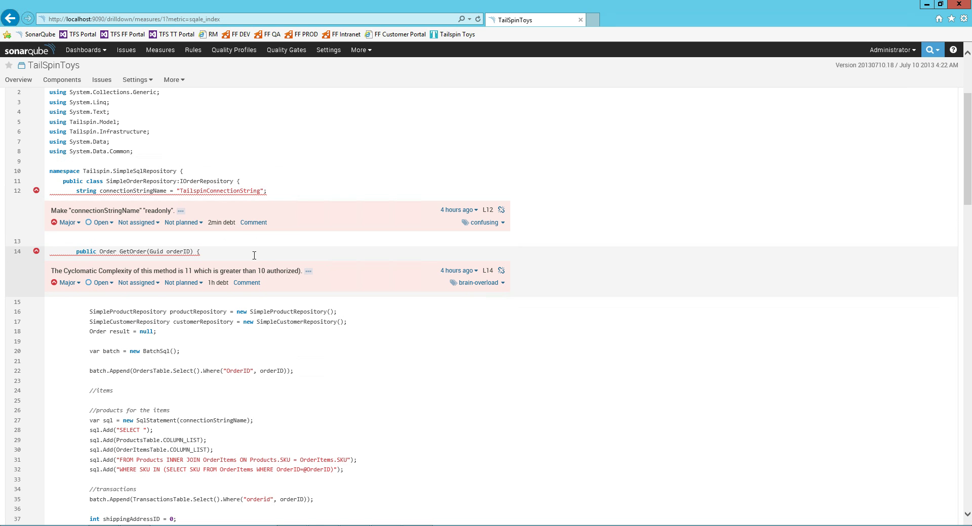
Expand the line 98 useless-assignment issue and highlight the variable sql.
{"action": "scroll", "coordinate": [272, 283], "scroll_direction": "down", "scroll_amount": 2}
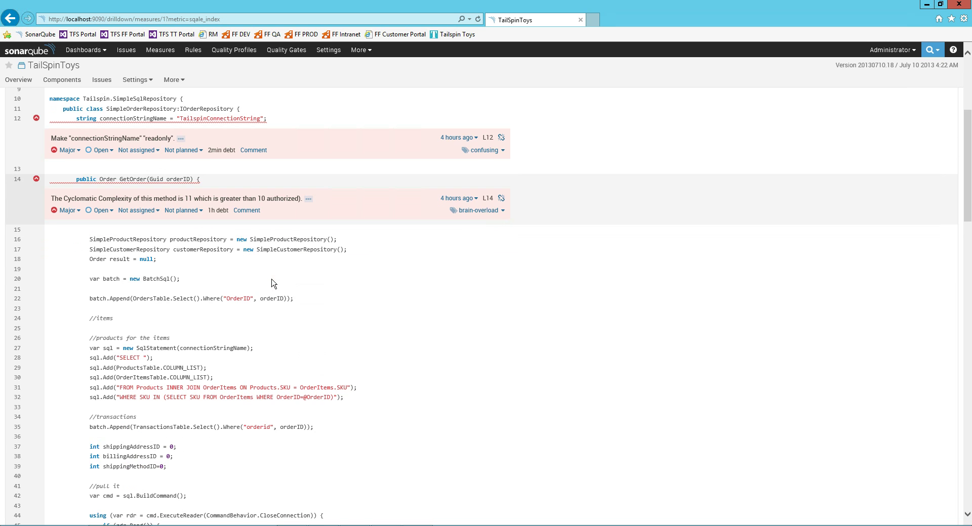
{"action": "scroll", "coordinate": [272, 284], "scroll_direction": "down", "scroll_amount": 6}
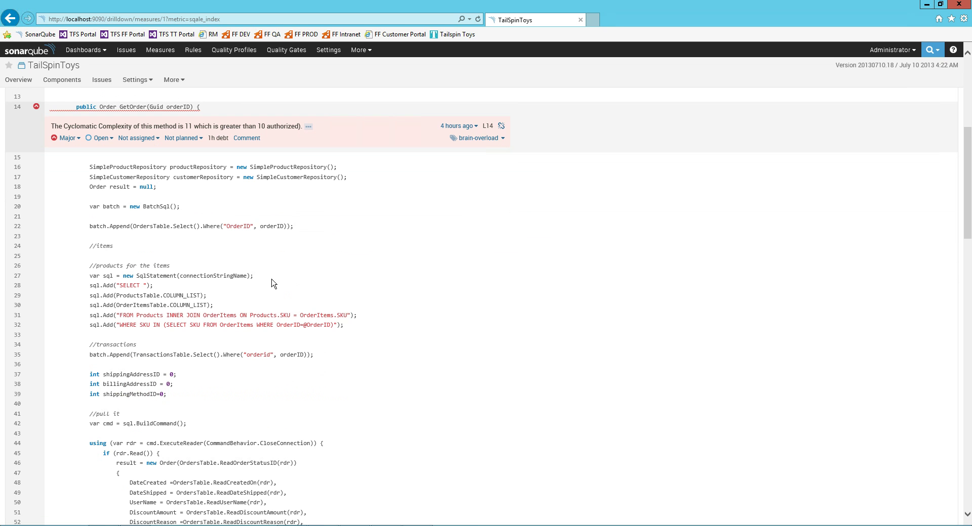
{"action": "scroll", "coordinate": [238, 278], "scroll_direction": "down", "scroll_amount": 9}
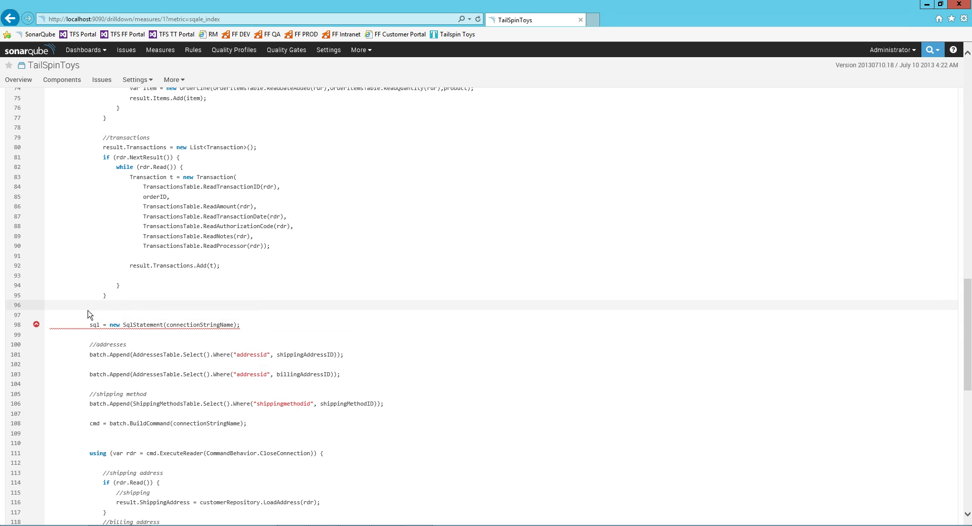
{"action": "left_click", "coordinate": [36, 326]}
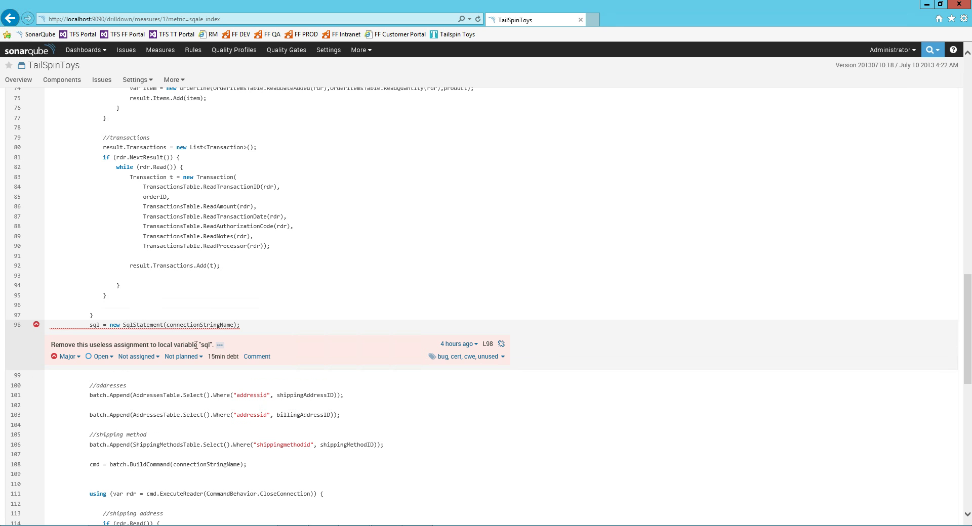
{"action": "double_click", "coordinate": [98, 327]}
{"action": "scroll", "coordinate": [221, 358], "scroll_direction": "down", "scroll_amount": 5}
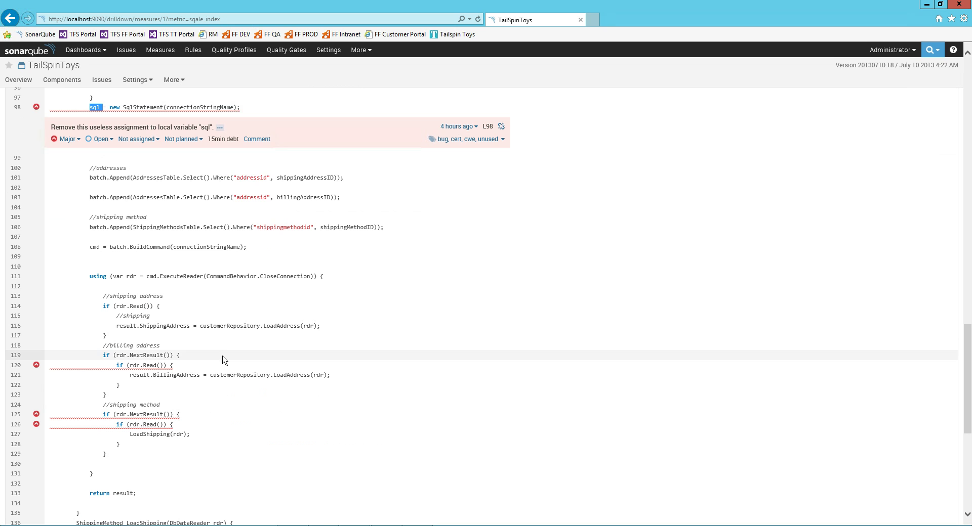
{"action": "scroll", "coordinate": [222, 357], "scroll_direction": "up", "scroll_amount": 20}
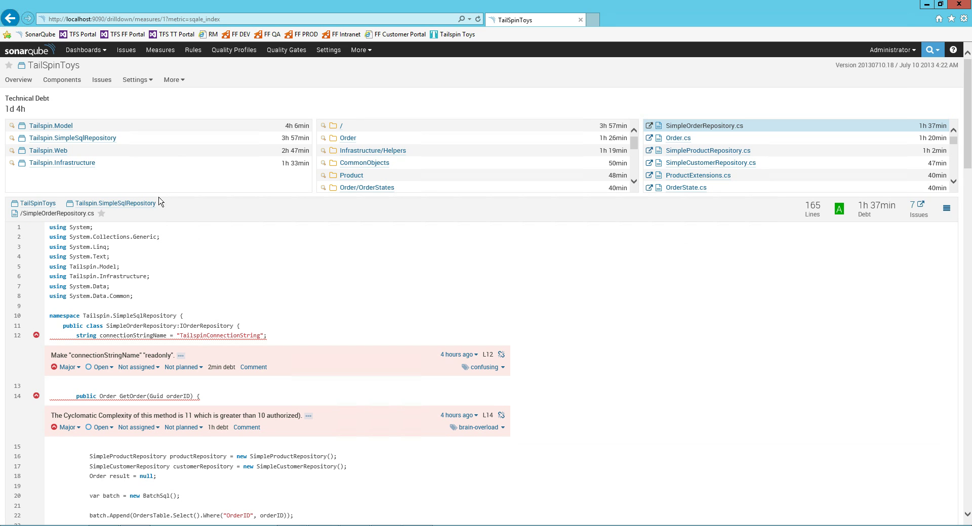
Switch to the Home dashboard and scroll down to the Technical Debt Pyramid and back.
{"action": "left_click", "coordinate": [83, 49]}
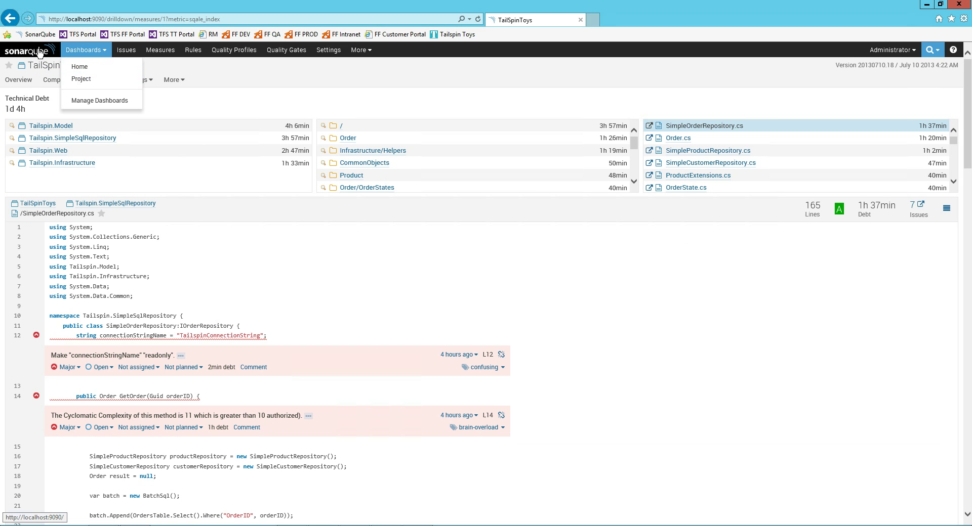
{"action": "left_click", "coordinate": [79, 66]}
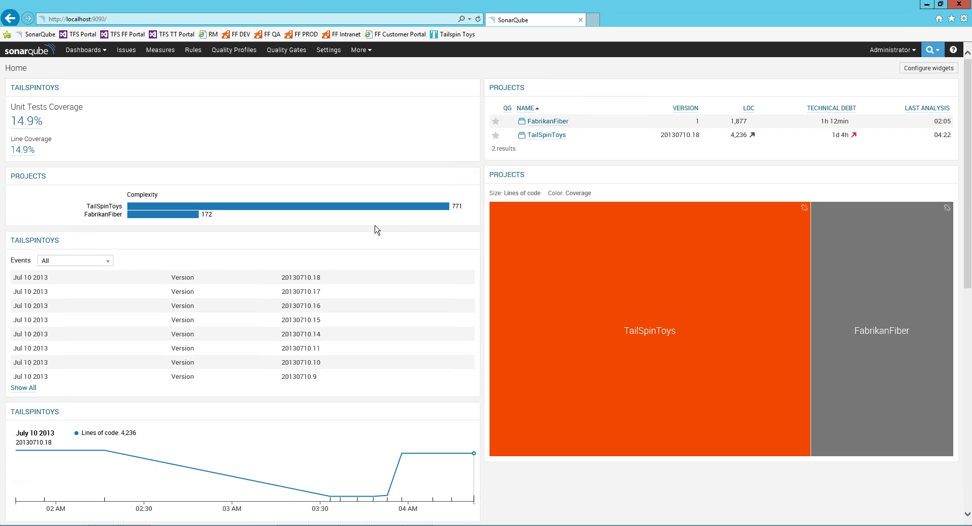
{"action": "scroll", "coordinate": [319, 245], "scroll_direction": "down", "scroll_amount": 5}
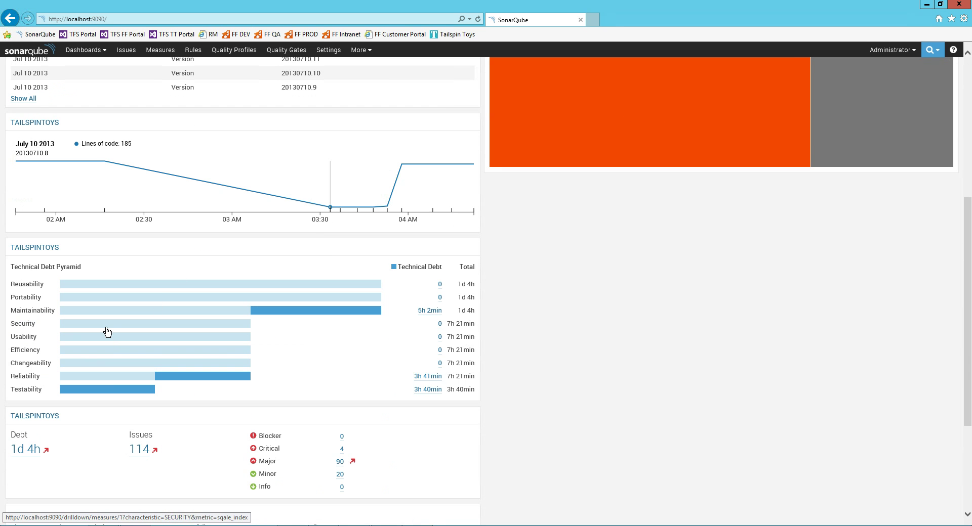
{"action": "scroll", "coordinate": [192, 311], "scroll_direction": "up", "scroll_amount": 5}
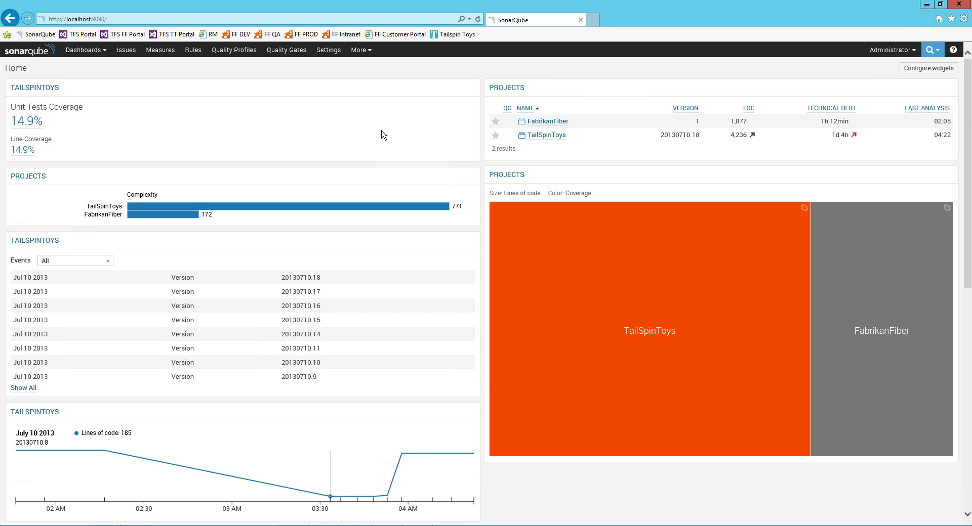
From the TFS Portal, open Tailspin Toys builds and edit the NEW VS and SonarQube definition.
{"action": "left_click", "coordinate": [83, 36]}
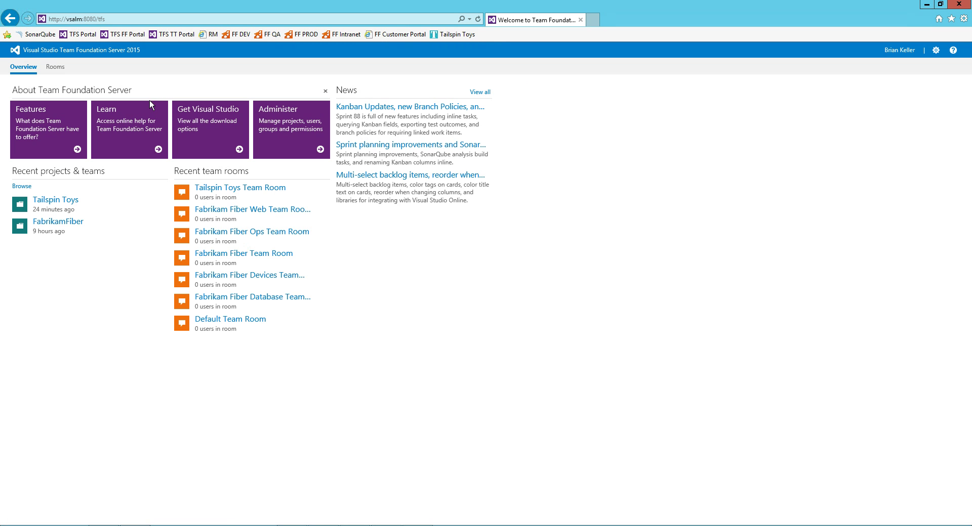
{"action": "left_click", "coordinate": [57, 203]}
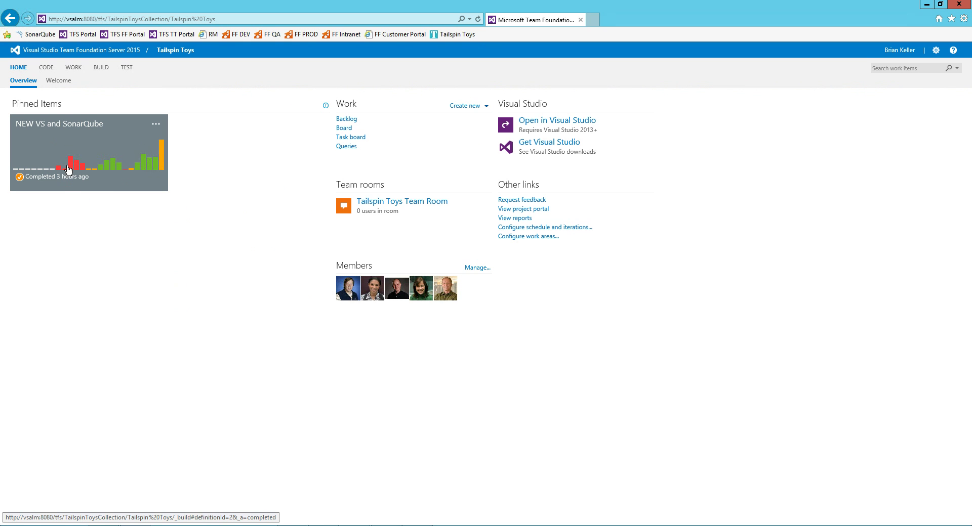
{"action": "left_click", "coordinate": [106, 69]}
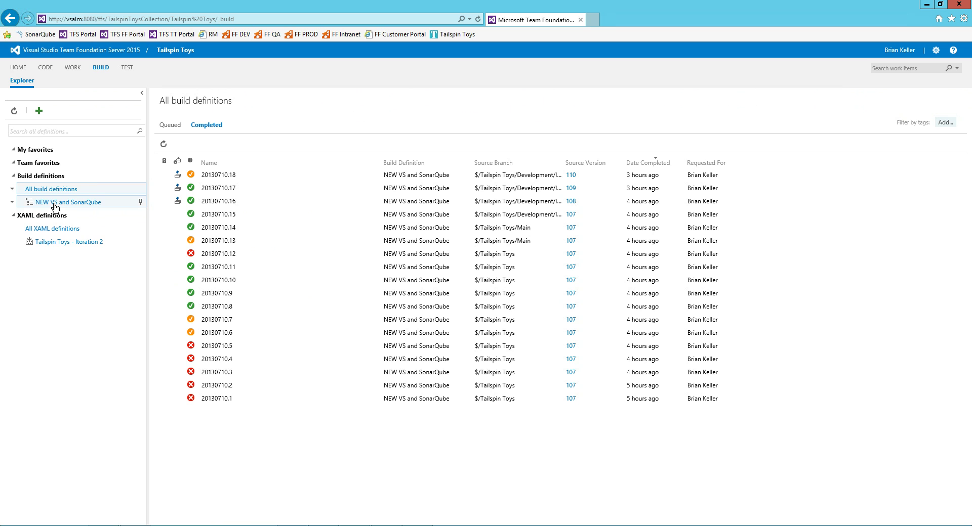
{"action": "right_click", "coordinate": [55, 206]}
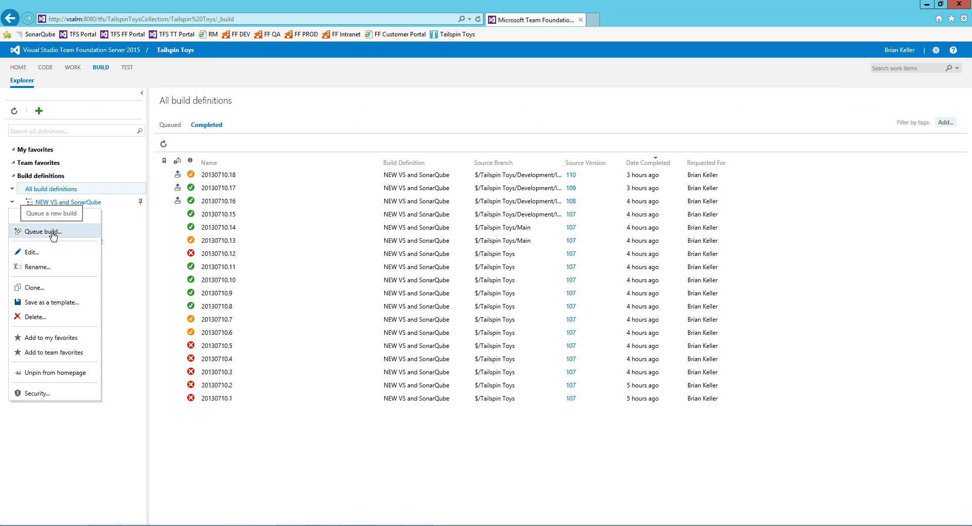
{"action": "left_click", "coordinate": [34, 252]}
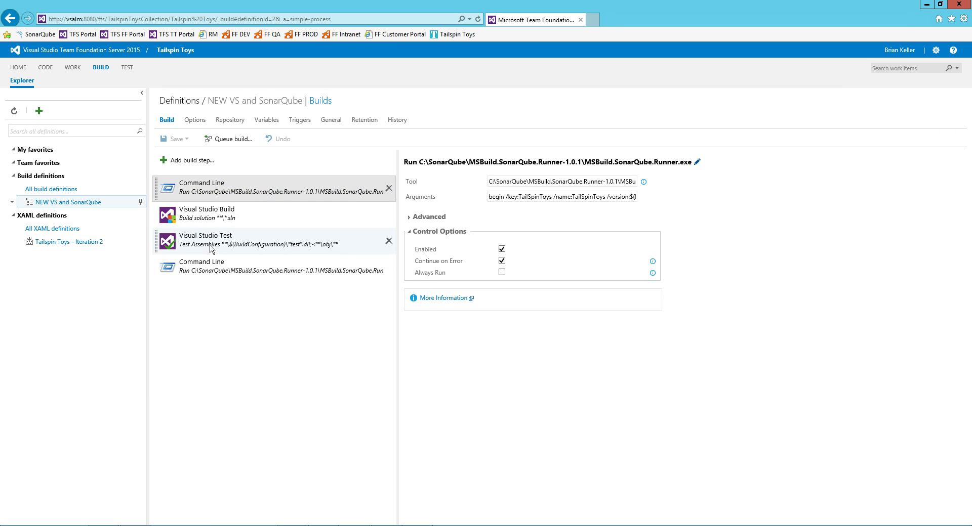
{"action": "left_click", "coordinate": [213, 265]}
Inspect the begin step's MSBuild.SonarQube.Runner.exe path and its /version:$(Build.BuildNumber) argument.
{"action": "left_click", "coordinate": [215, 191]}
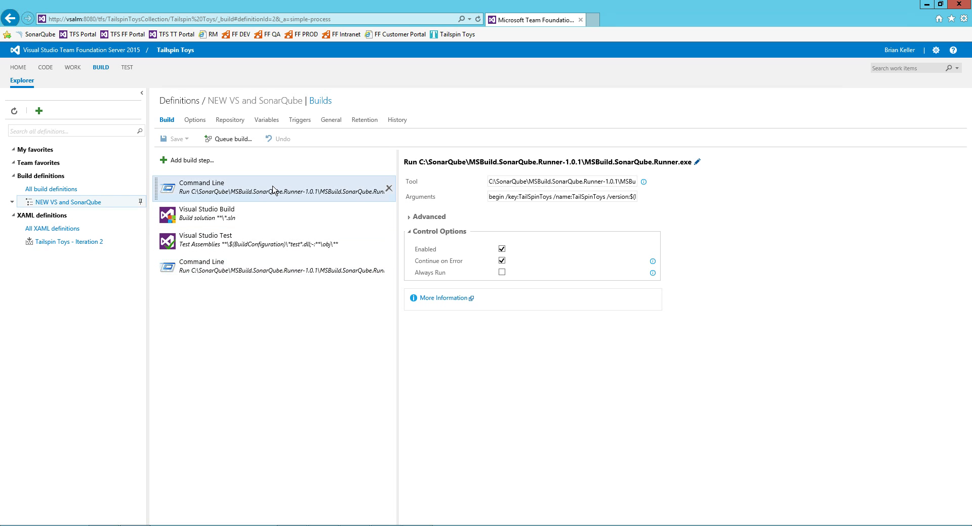
{"action": "left_click_drag", "start_coordinate": [508, 183], "coordinate": [618, 184]}
{"action": "left_click", "coordinate": [529, 182]}
{"action": "key", "text": "End"}
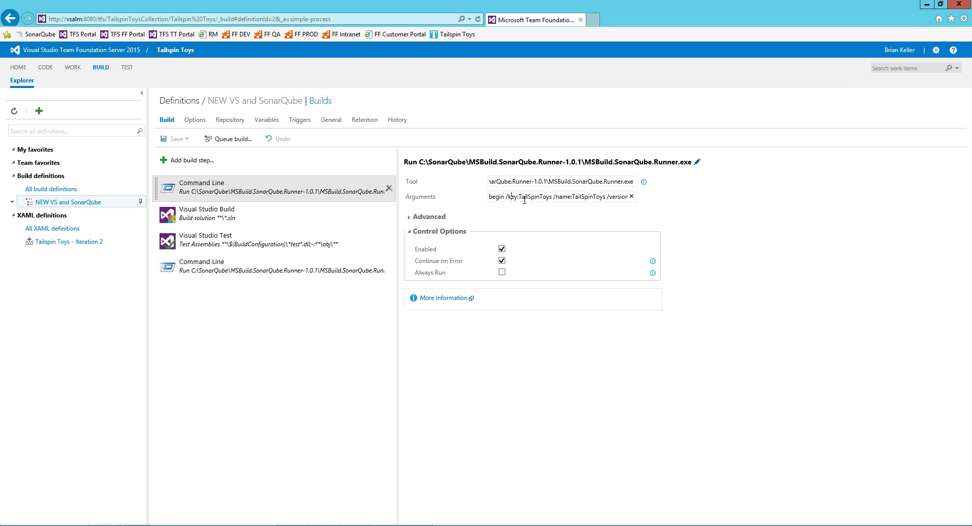
{"action": "key", "text": "End"}
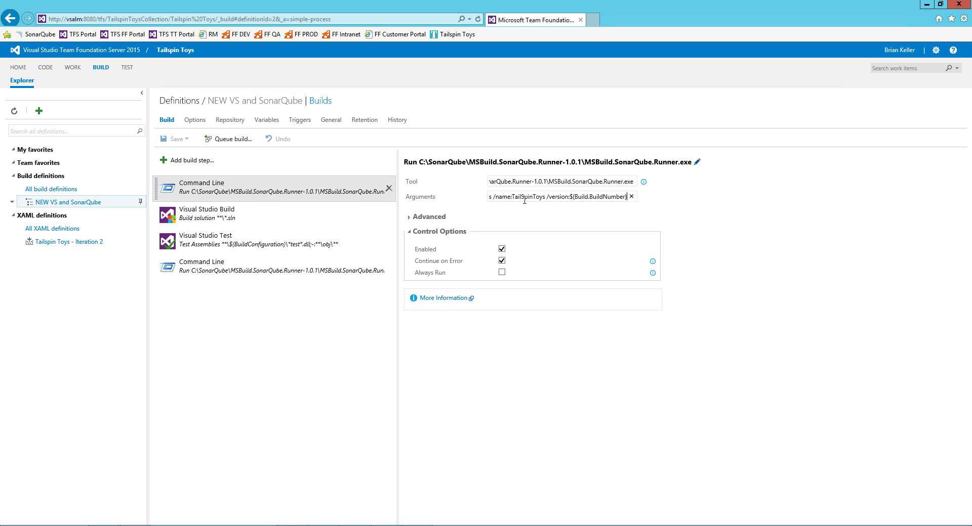
{"action": "key", "text": "shift+Left"}
{"action": "key", "text": "shift+Left"}
{"action": "key", "text": "shift+Left"}
{"action": "key", "text": "shift+Left"}
{"action": "key", "text": "shift+Left"}
{"action": "key", "text": "shift+Left"}
{"action": "key", "text": "shift+Left"}
{"action": "key", "text": "shift+Left"}
{"action": "key", "text": "shift+Left"}
{"action": "key", "text": "shift+Left"}
{"action": "key", "text": "shift+Left"}
{"action": "key", "text": "shift+Left"}
{"action": "key", "text": "shift+Left"}
{"action": "key", "text": "shift+Left"}
{"action": "key", "text": "shift+Left"}
{"action": "key", "text": "shift+Left"}
{"action": "key", "text": "shift+Left"}
{"action": "key", "text": "shift+Left"}
{"action": "key", "text": "shift+Left"}
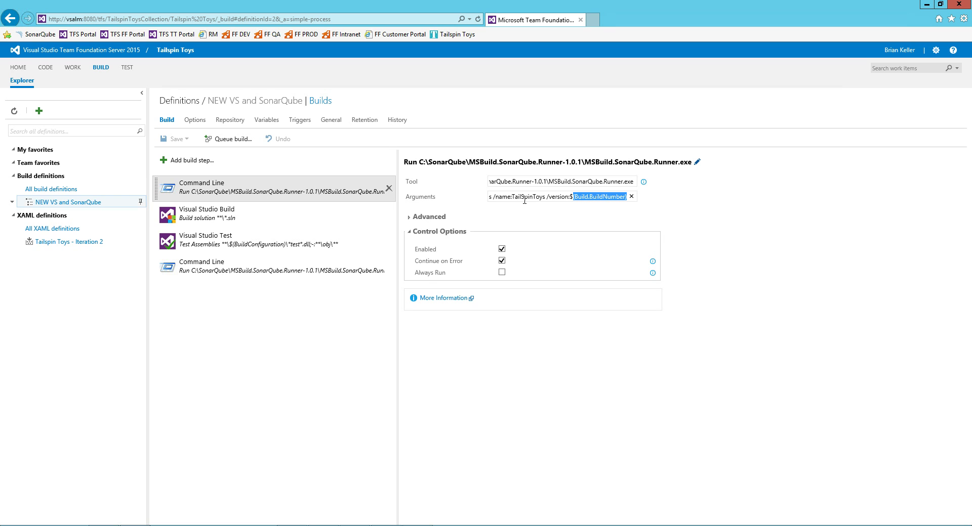
{"action": "key", "text": "Home"}
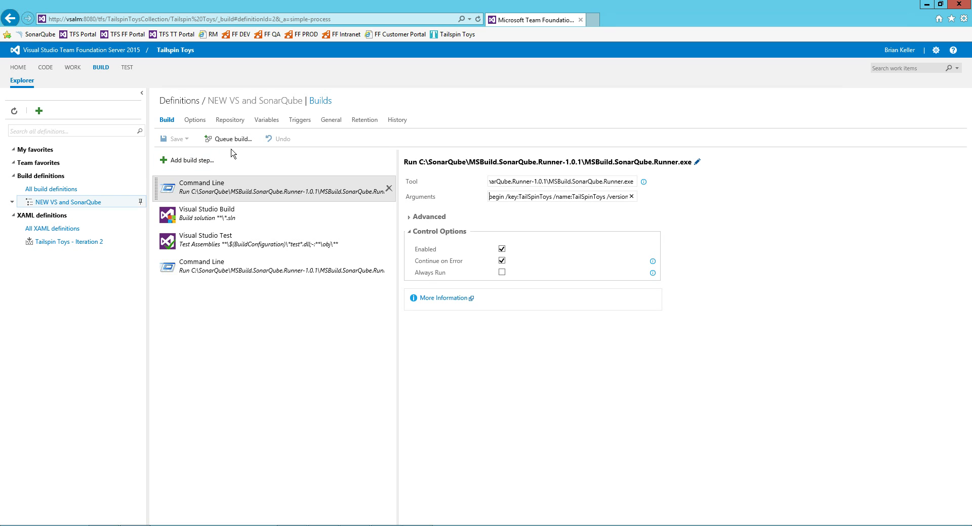
Review the CI trigger and the Visual Studio Build, Test and final Command Line steps.
{"action": "left_click", "coordinate": [292, 121]}
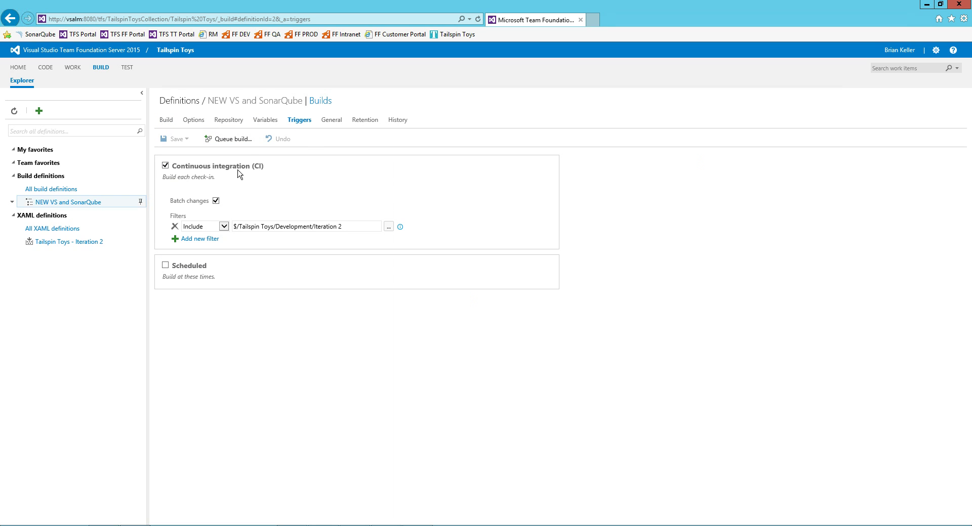
{"action": "left_click", "coordinate": [167, 122]}
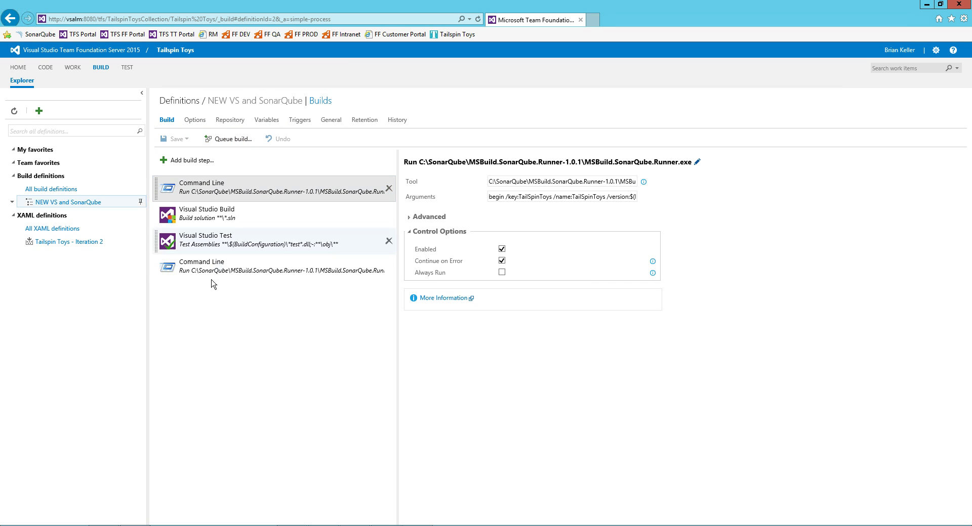
{"action": "left_click", "coordinate": [217, 214]}
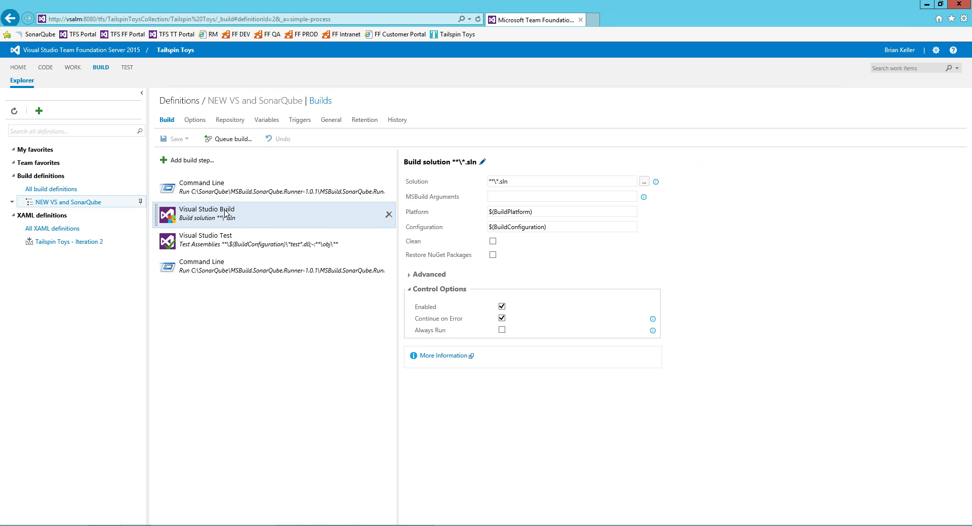
{"action": "left_click", "coordinate": [221, 246]}
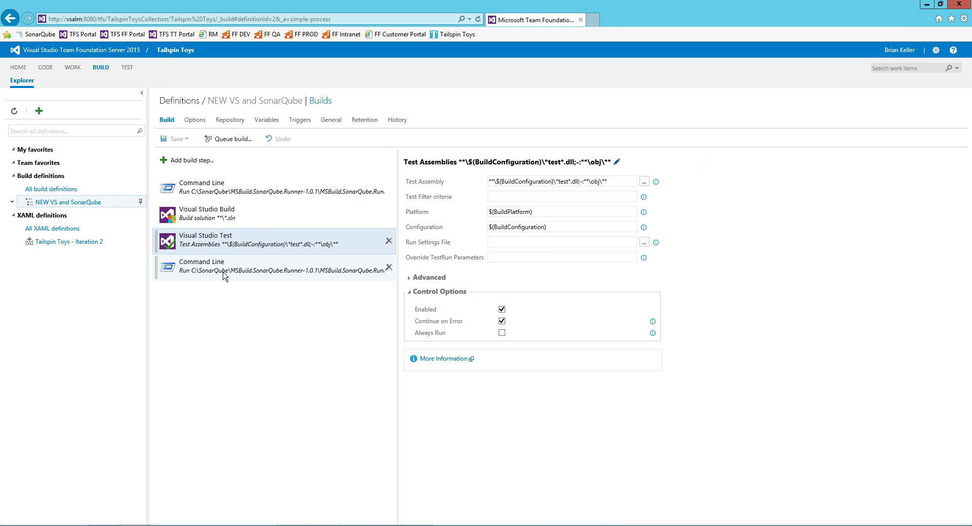
{"action": "left_click", "coordinate": [224, 273]}
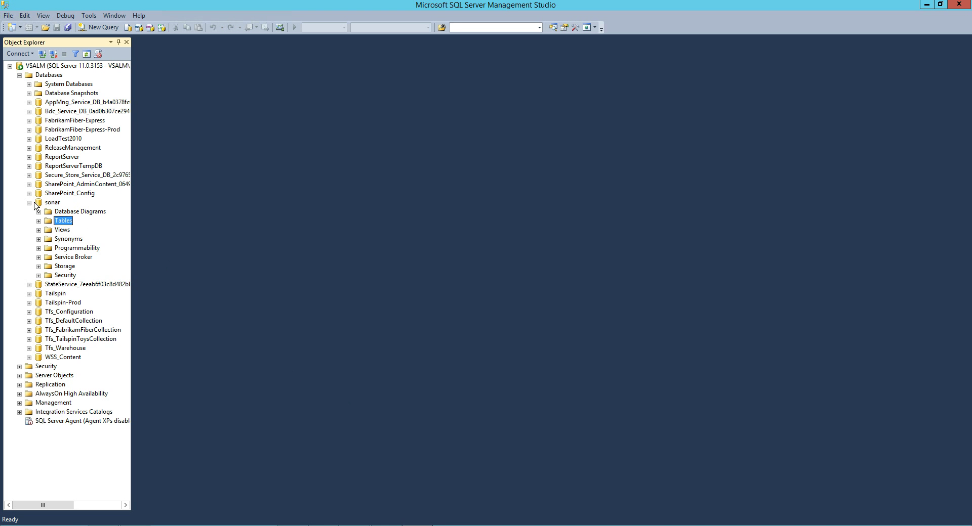
{"action": "left_click", "coordinate": [31, 203]}
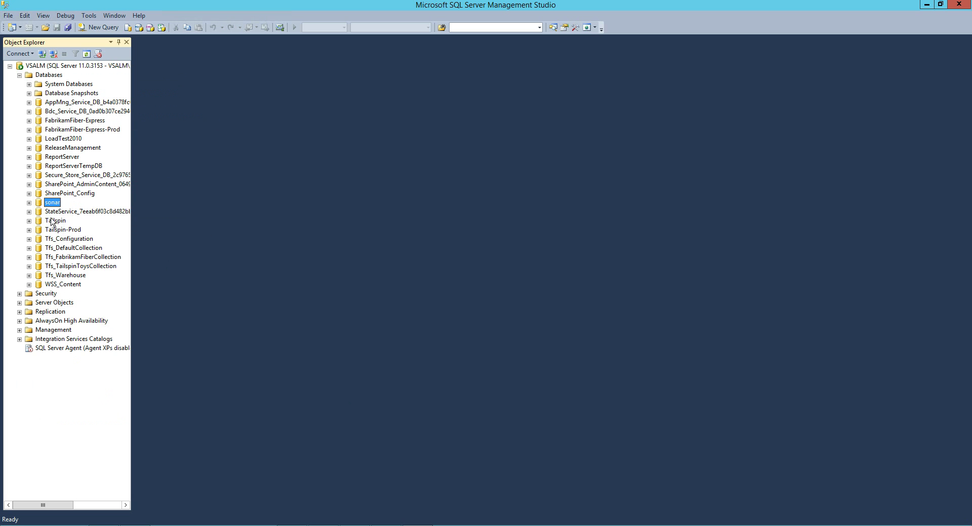
Expand and collapse the sonar database's Tables in Object Explorer, then return to Internet Explorer.
{"action": "left_click", "coordinate": [29, 202]}
{"action": "left_click", "coordinate": [57, 222]}
{"action": "double_click", "coordinate": [57, 223]}
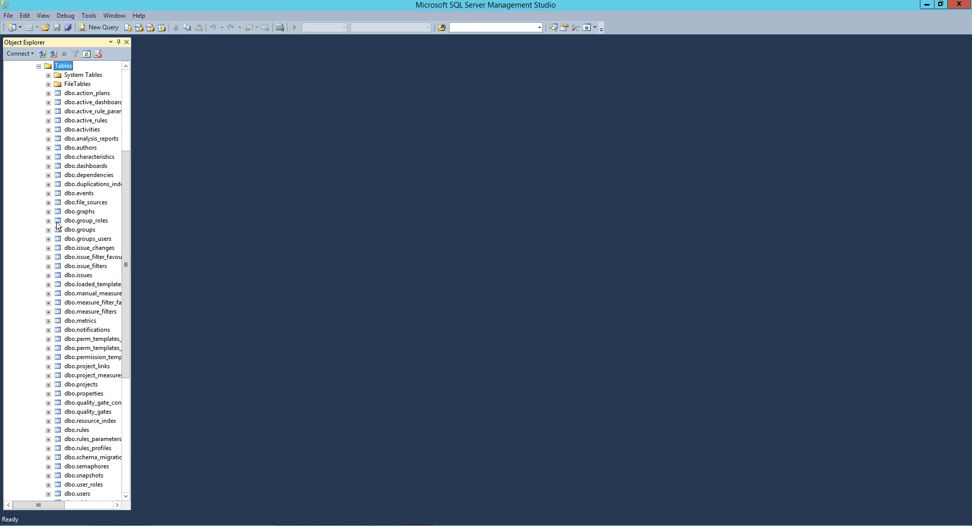
{"action": "scroll", "coordinate": [90, 195], "scroll_direction": "down", "scroll_amount": 5}
{"action": "scroll", "coordinate": [90, 195], "scroll_direction": "up", "scroll_amount": 7}
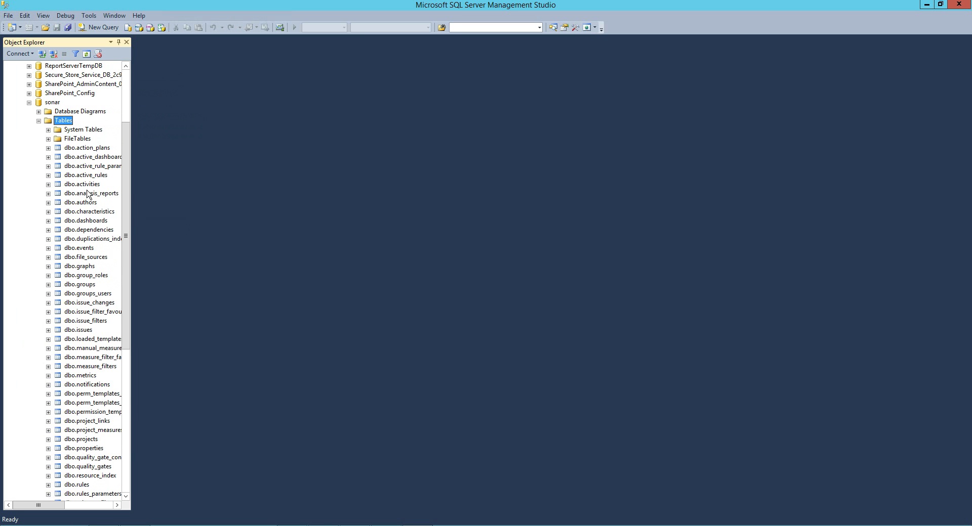
{"action": "left_click", "coordinate": [39, 121]}
{"action": "left_click", "coordinate": [29, 202]}
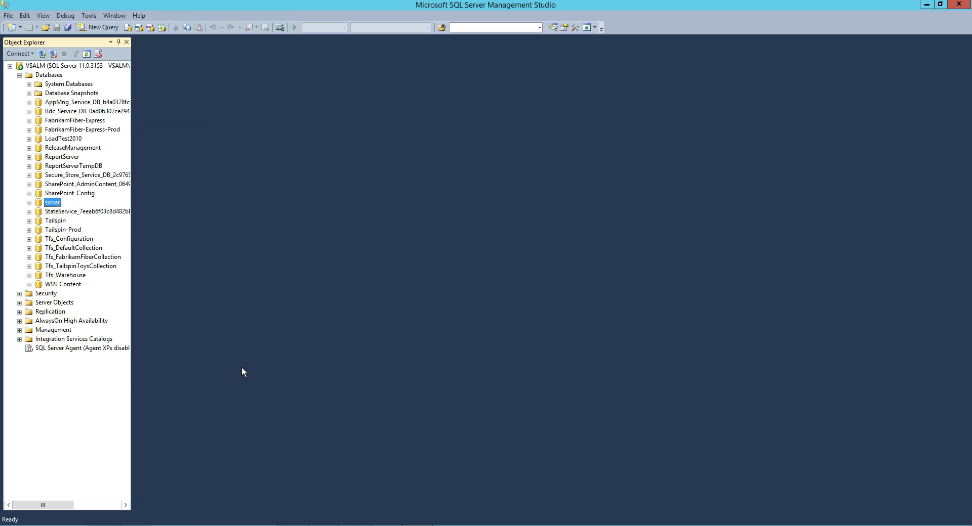
{"action": "mouse_move", "coordinate": [103, 525]}
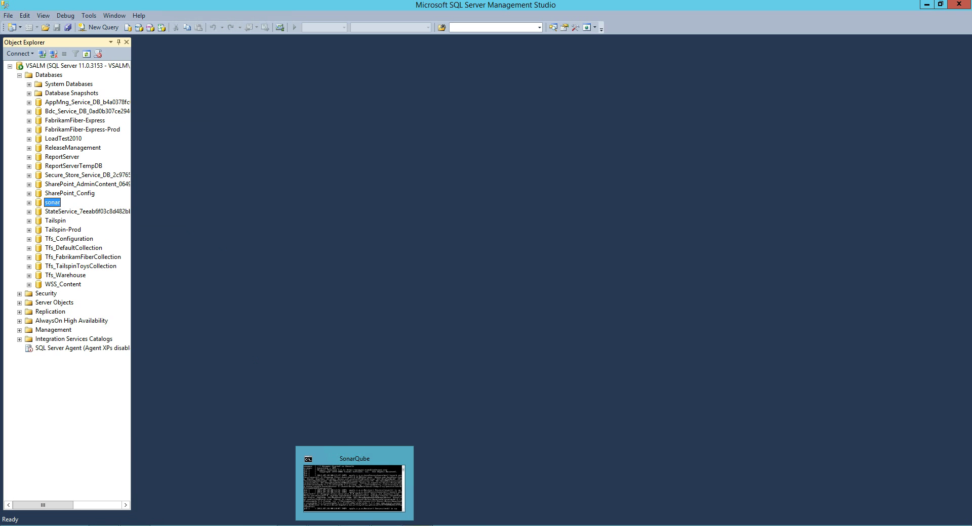
{"action": "mouse_move", "coordinate": [417, 525]}
{"action": "left_click", "coordinate": [214, 524]}
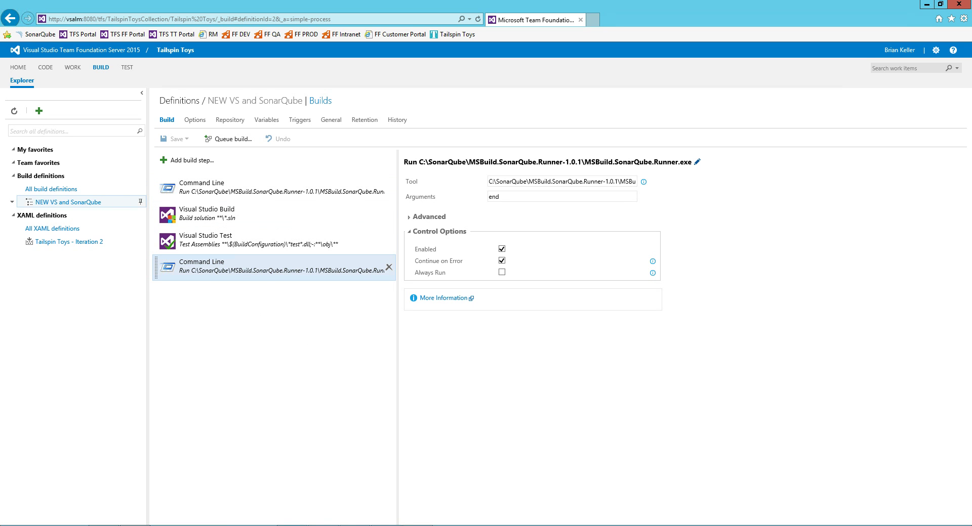
Reposition the console, rerun whoami, and recall the SonarQube runner end and begin commands.
{"action": "left_click", "coordinate": [292, 525]}
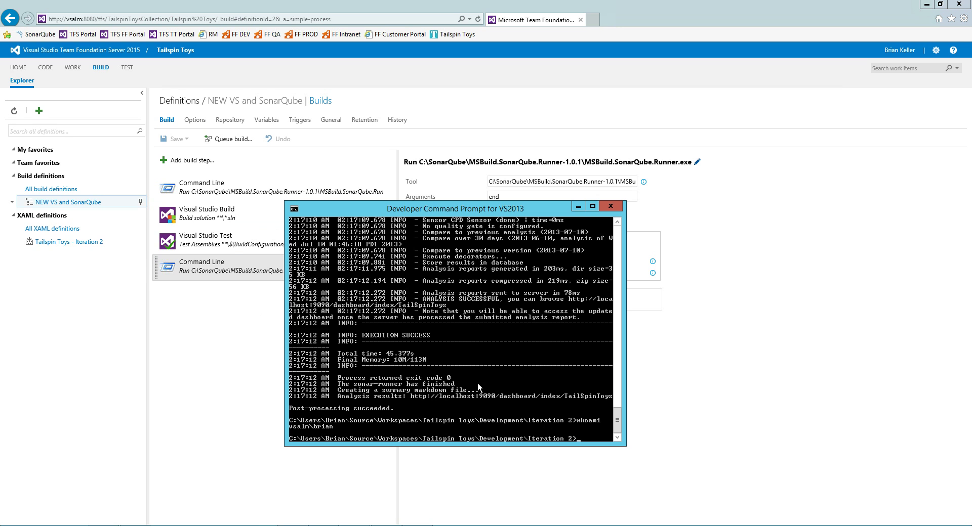
{"action": "left_click_drag", "start_coordinate": [436, 212], "coordinate": [385, 191]}
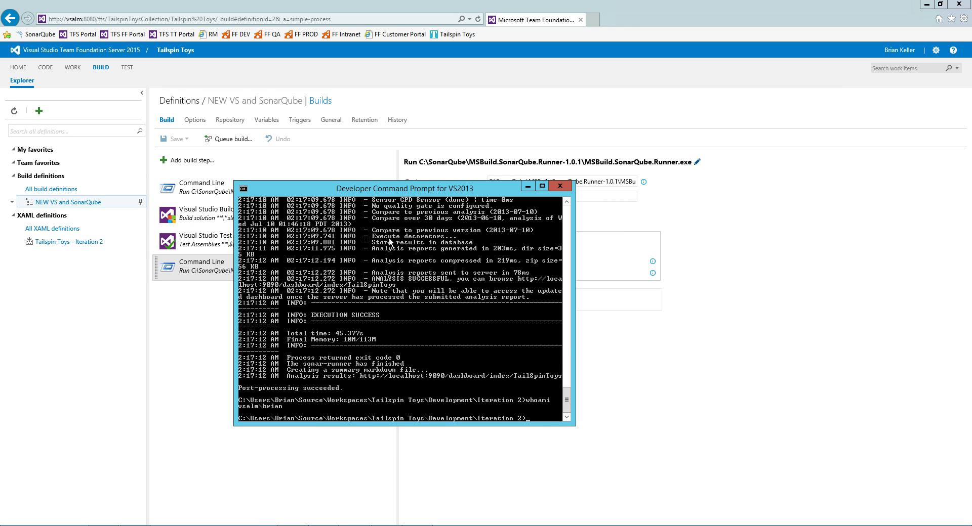
{"action": "key", "text": "Up"}
{"action": "key", "text": "Up"}
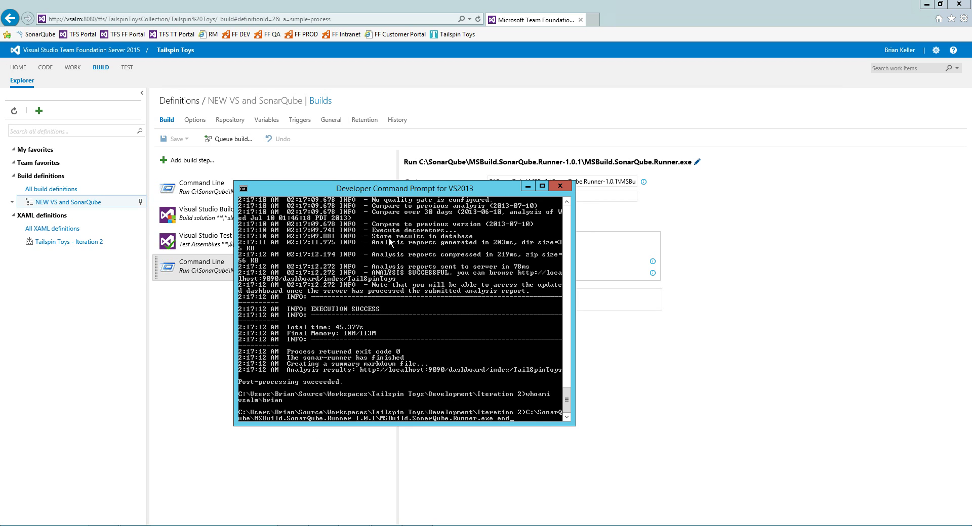
{"action": "key", "text": "Down"}
{"action": "key", "text": "Return"}
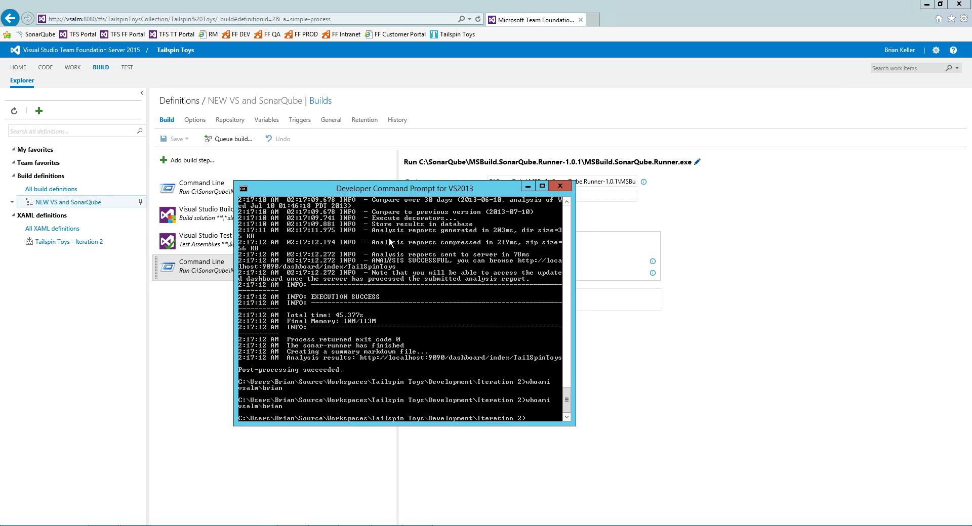
{"action": "key", "text": "Up"}
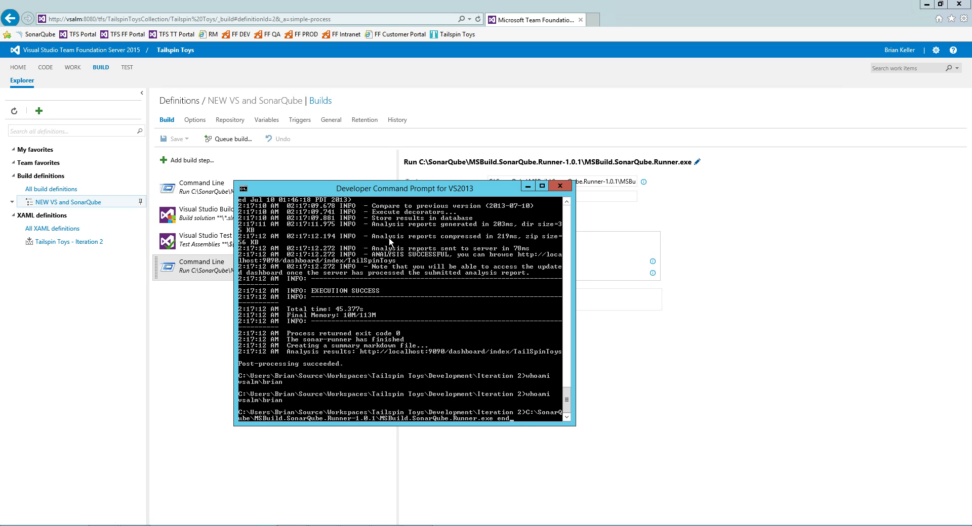
{"action": "key", "text": "Up"}
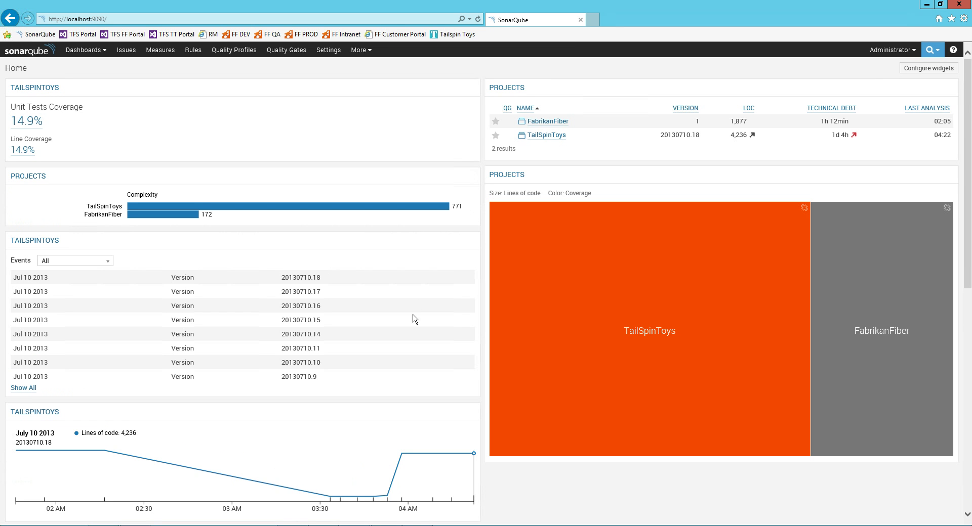
Return to the console holding the runner begin command with /version:demo.
{"action": "key", "text": "alt+Tab"}
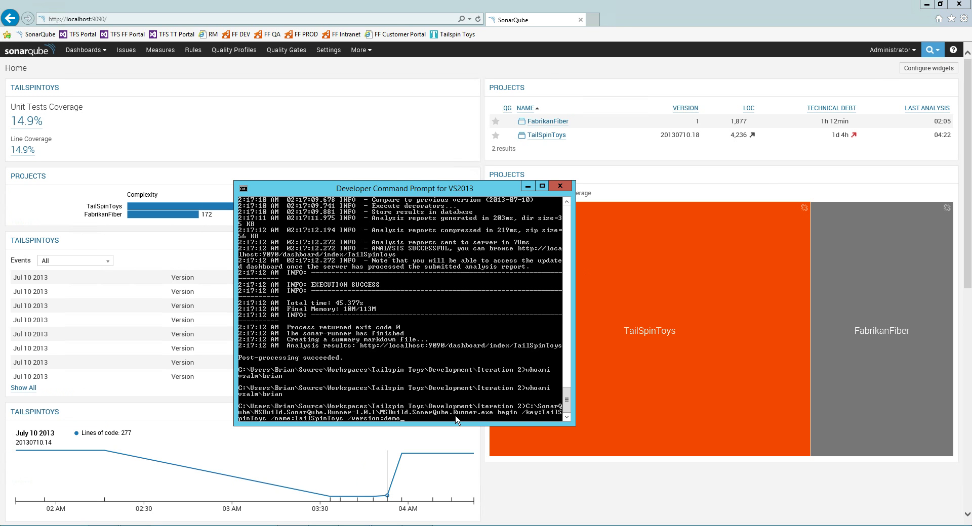
Run the SonarQube runner begin step for version demo, build with msbuild, then run the end step.
{"action": "key", "text": "Return"}
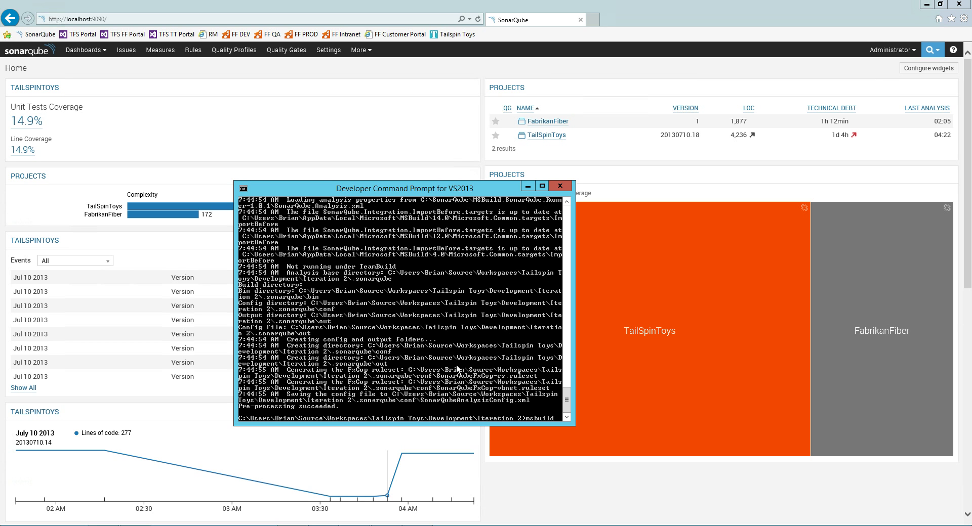
{"action": "key", "text": "Return"}
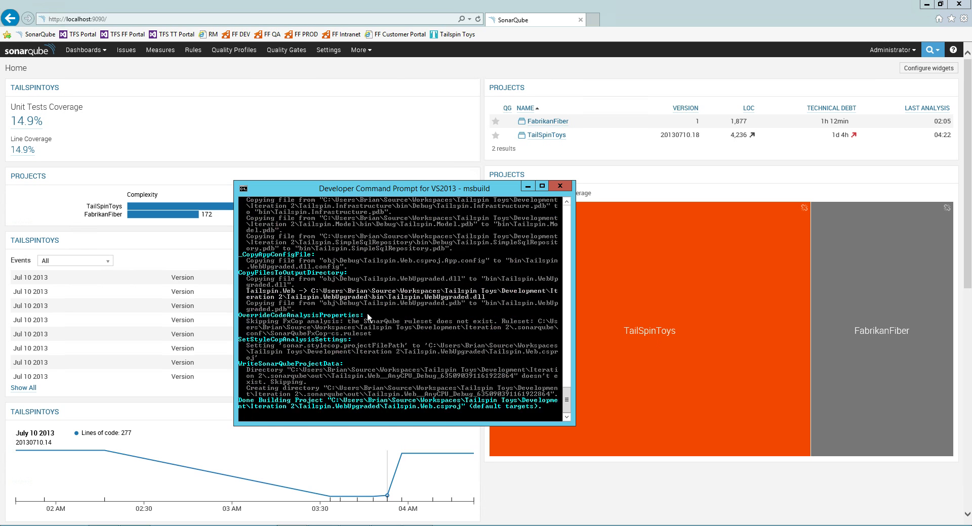
{"action": "type", "text": "C:\\SonarQube\\MSBuild.SonarQube.Runner-1.0.1\\MSBuild.SonarQube.Runner.exe begin /key:TailSpinToys /name:TailSpinToys /version:demo"}
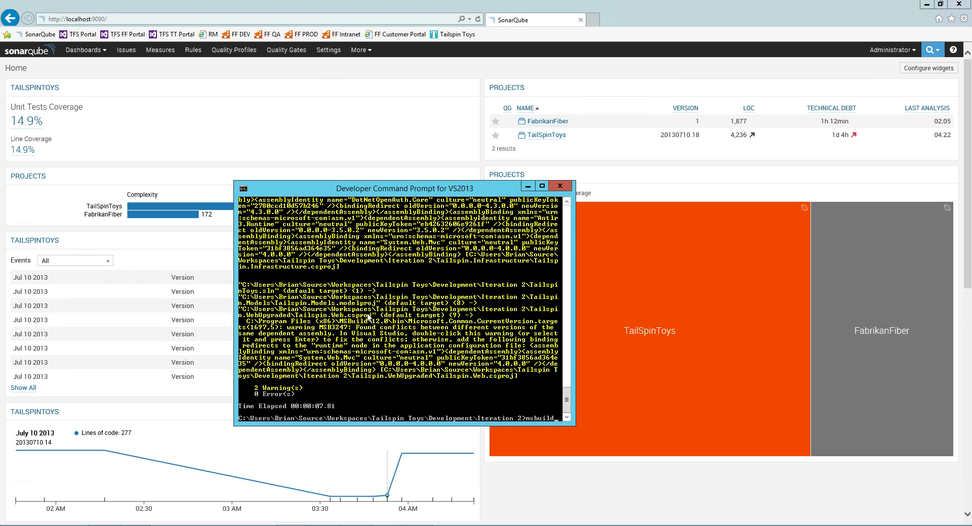
{"action": "key", "text": "Up"}
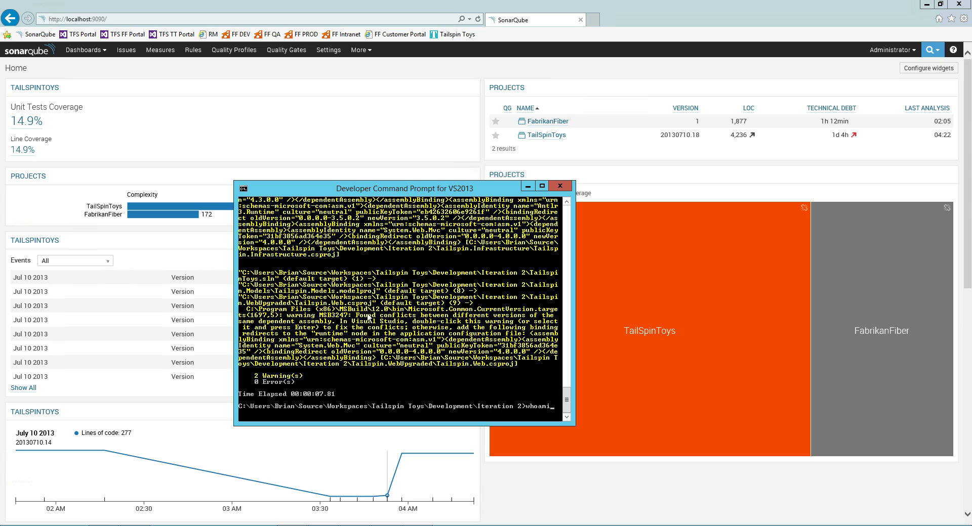
{"action": "key", "text": "Up"}
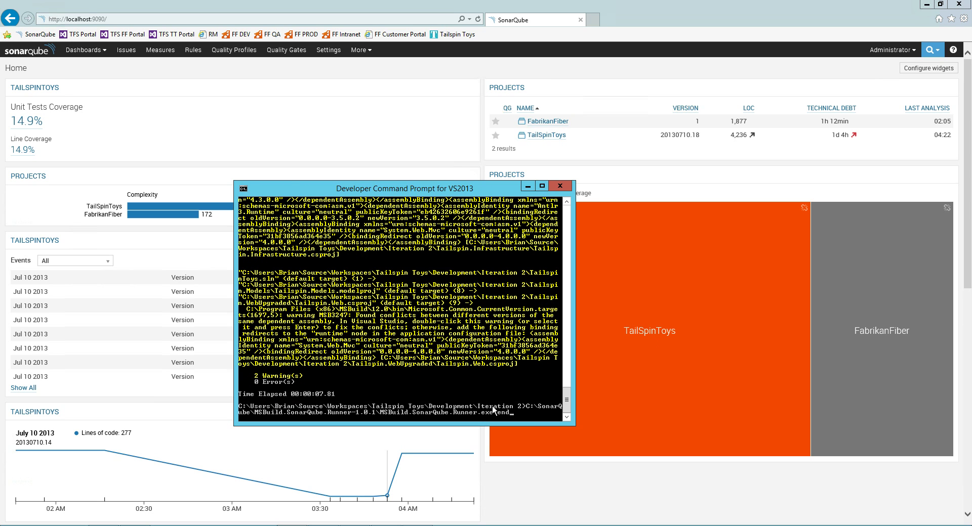
{"action": "key", "text": "Return"}
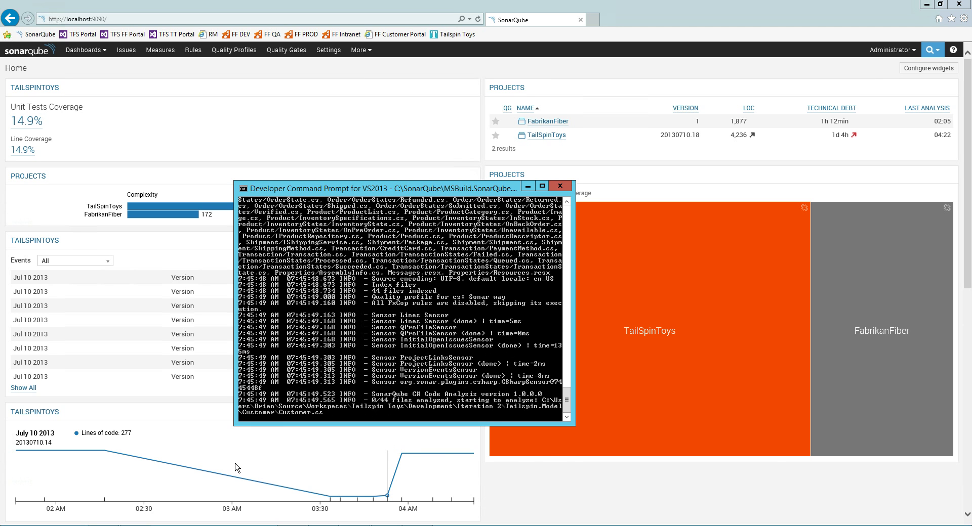
{"action": "key", "text": "alt+Tab"}
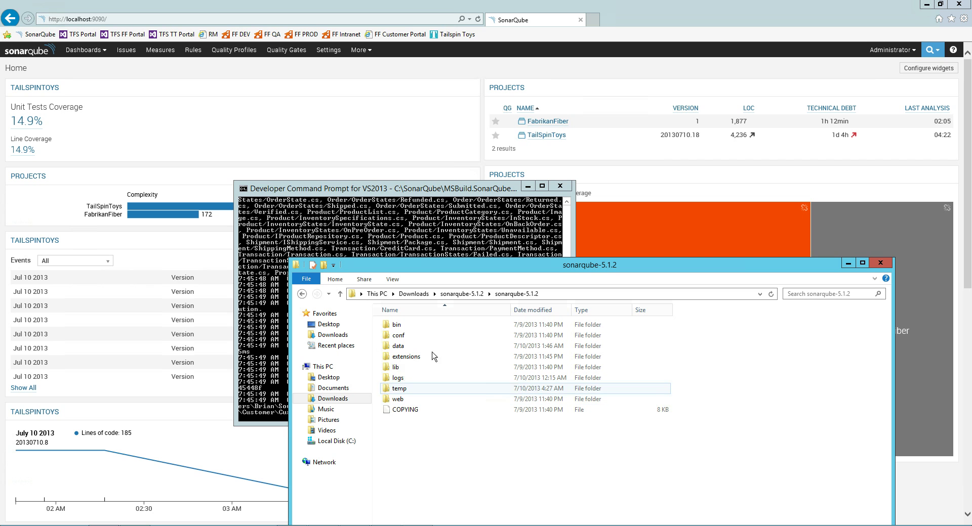
Browse from the C: drive through Users and the home folder to Source\Workspaces.
{"action": "left_click", "coordinate": [336, 441]}
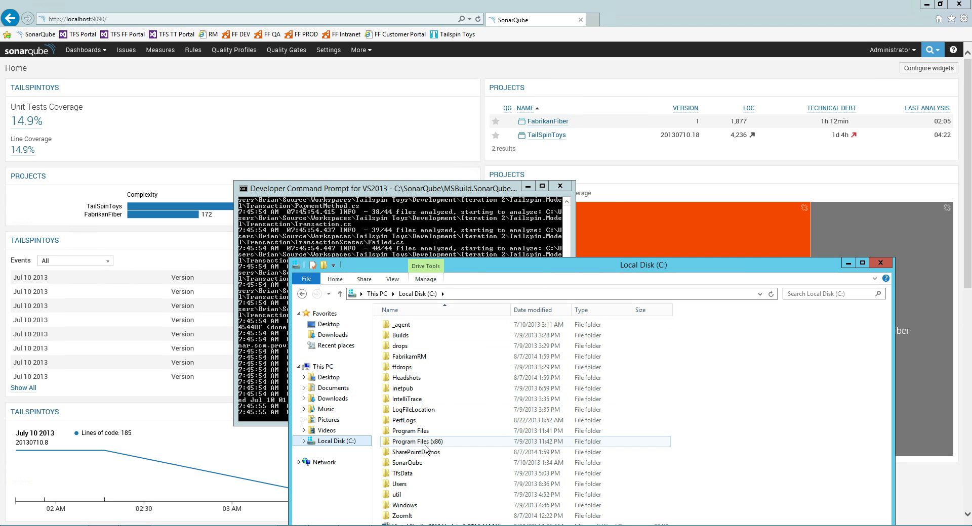
{"action": "left_click_drag", "start_coordinate": [458, 267], "coordinate": [470, 189]}
{"action": "left_click", "coordinate": [411, 408]}
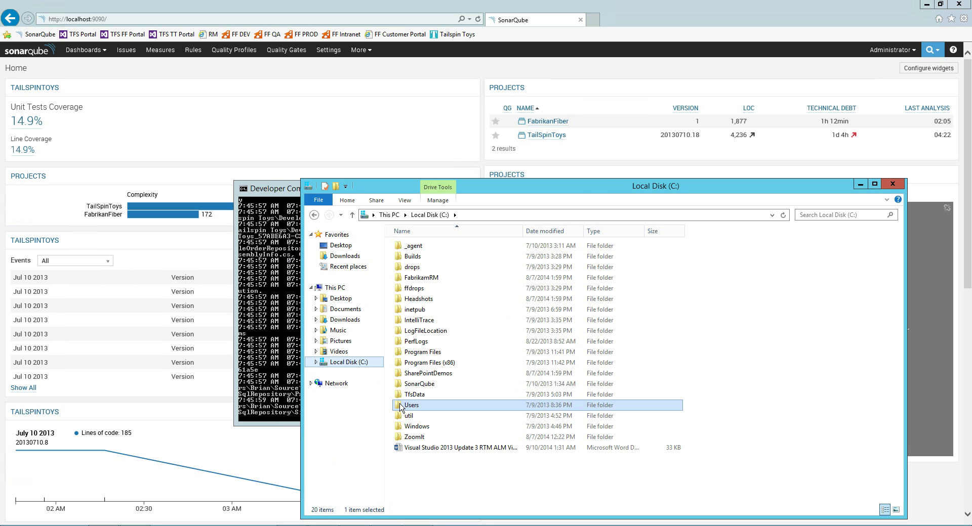
{"action": "double_click", "coordinate": [411, 406]}
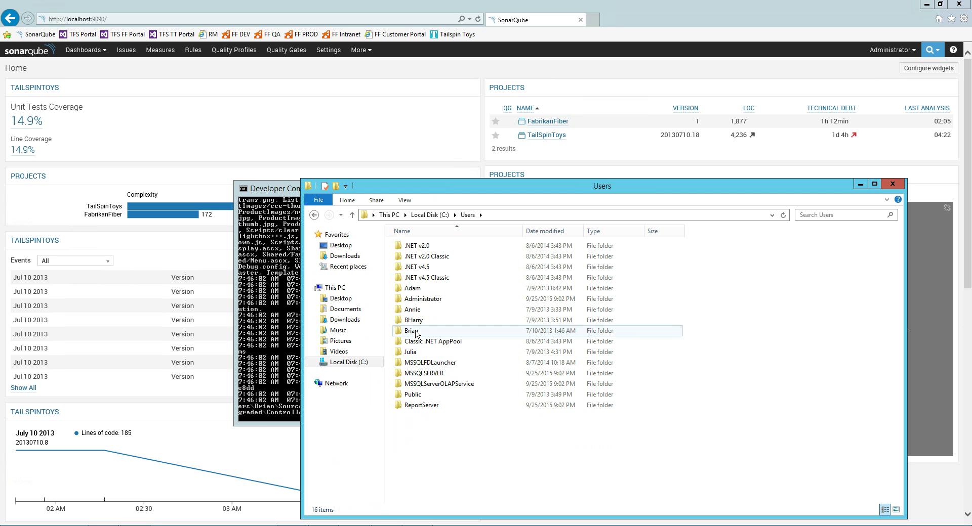
{"action": "left_click", "coordinate": [415, 334]}
{"action": "double_click", "coordinate": [428, 334]}
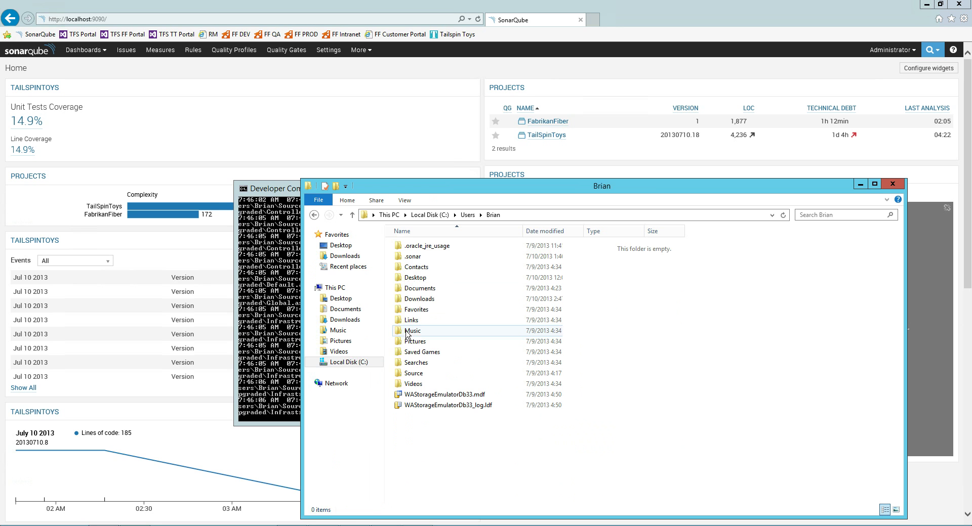
{"action": "double_click", "coordinate": [419, 374]}
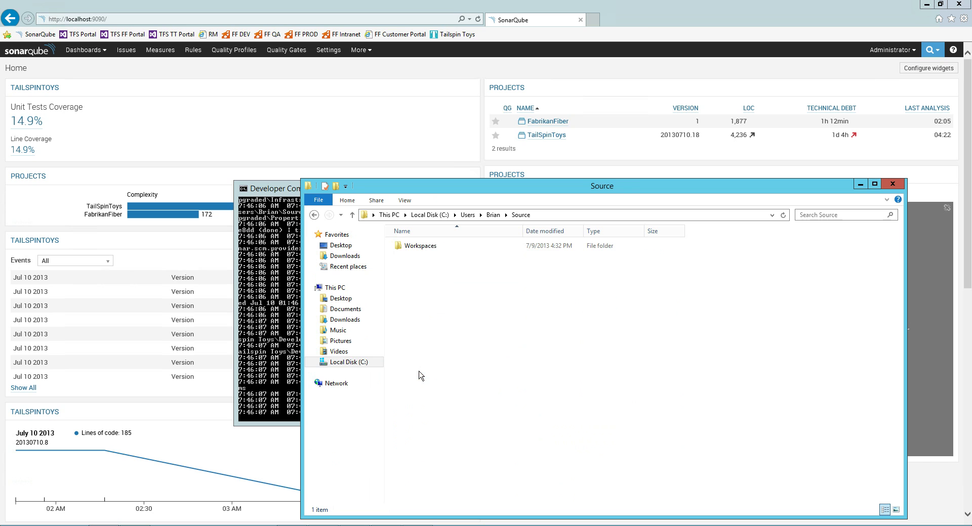
{"action": "left_click", "coordinate": [433, 247]}
{"action": "double_click", "coordinate": [433, 247]}
Open Tailspin Toys\Development\Iteration 2\.sonarqube\out to inspect the analysis output.
{"action": "double_click", "coordinate": [423, 267]}
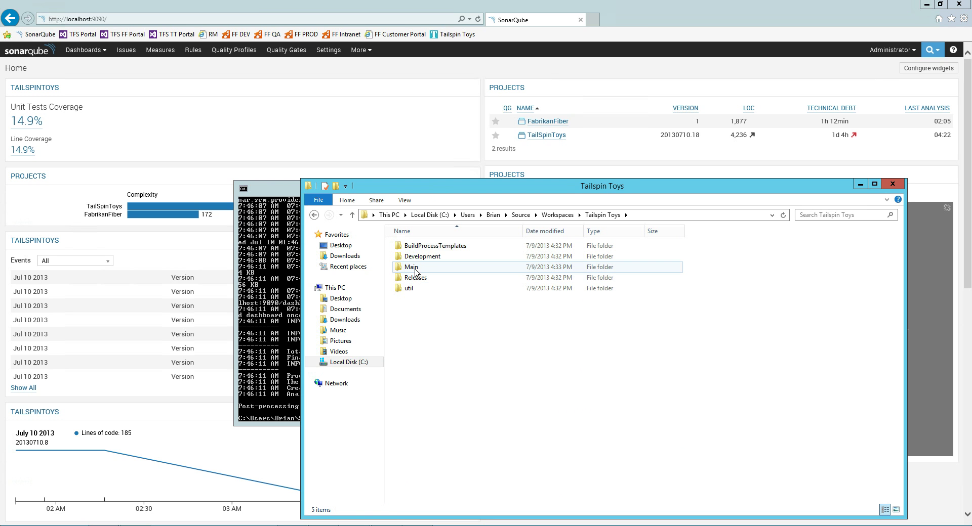
{"action": "left_click", "coordinate": [416, 261]}
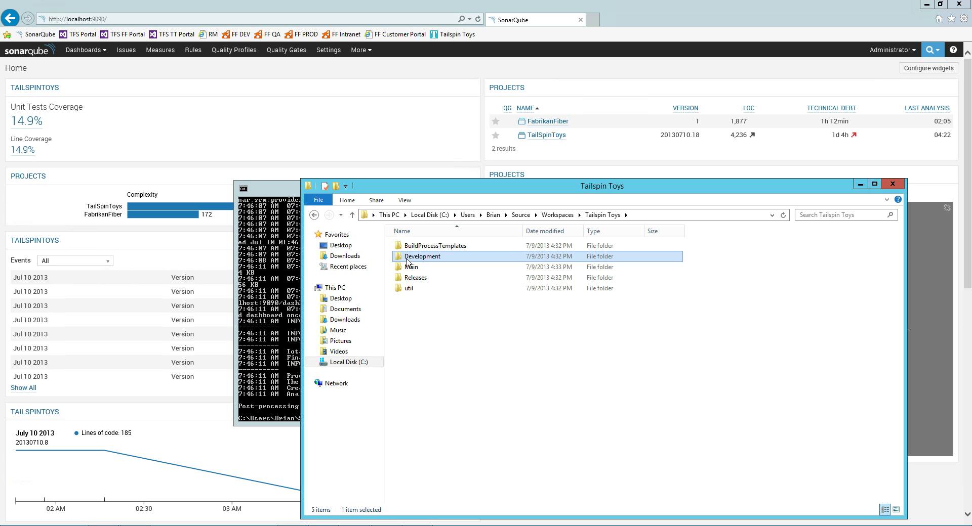
{"action": "double_click", "coordinate": [400, 258]}
{"action": "double_click", "coordinate": [411, 258]}
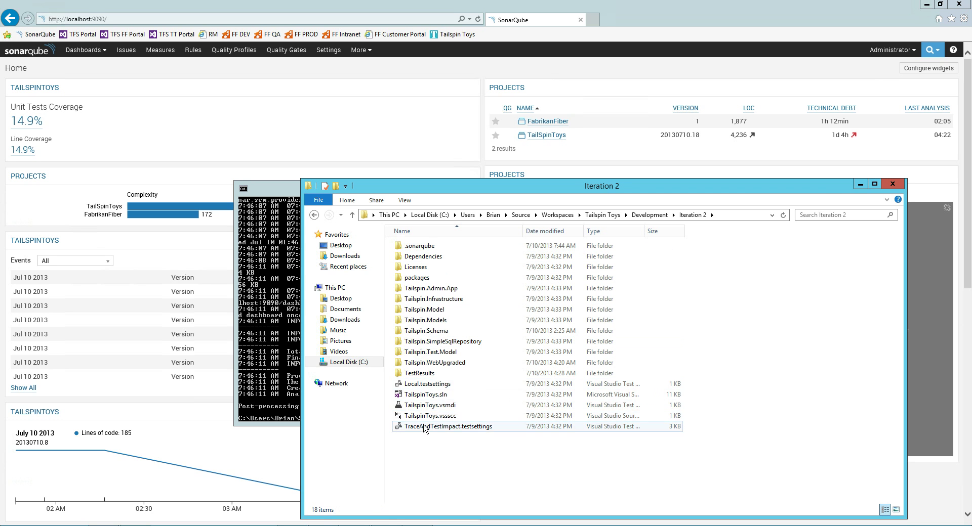
{"action": "double_click", "coordinate": [420, 248]}
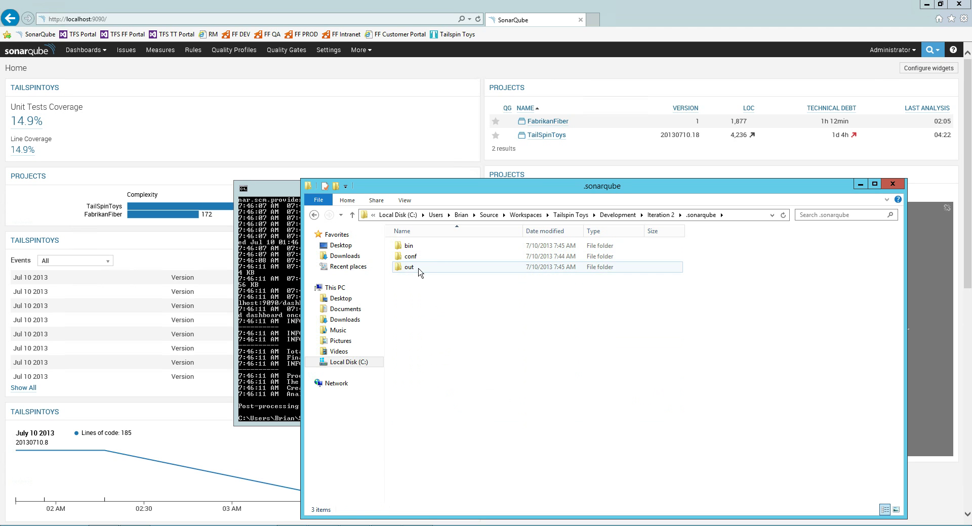
{"action": "double_click", "coordinate": [419, 268]}
Go back to Iteration 2 and reload the SonarQube home page showing the demo analysis.
{"action": "left_click_drag", "start_coordinate": [461, 191], "coordinate": [467, 426]}
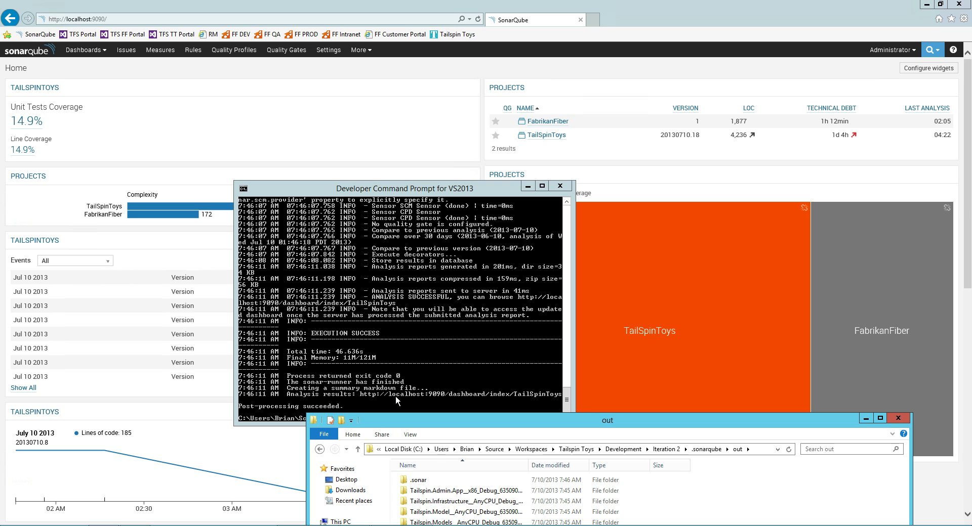
{"action": "left_click_drag", "start_coordinate": [433, 427], "coordinate": [455, 341]}
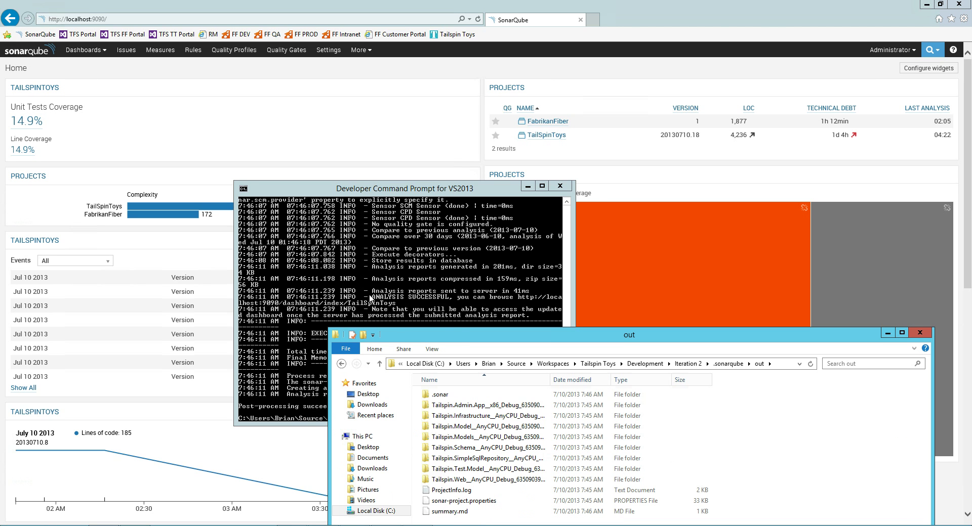
{"action": "left_click_drag", "start_coordinate": [461, 342], "coordinate": [414, 213]}
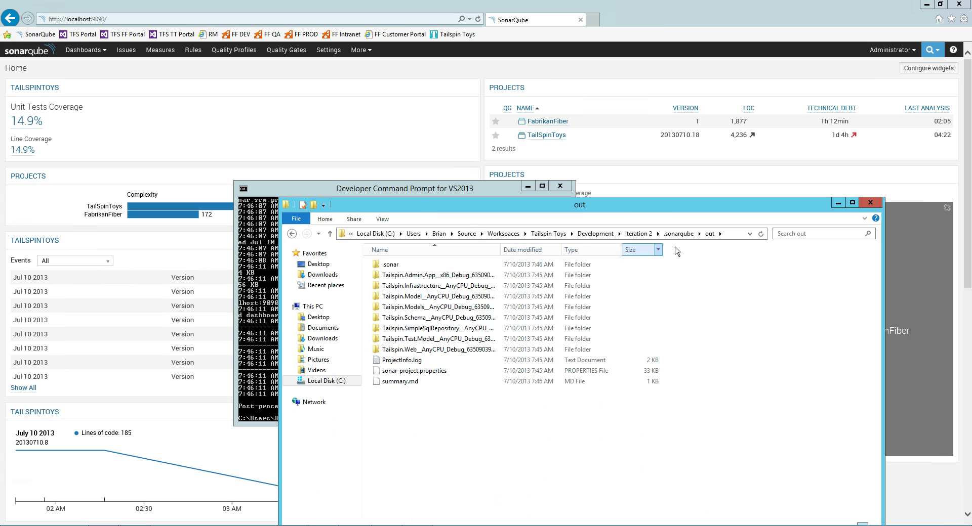
{"action": "left_click", "coordinate": [648, 234]}
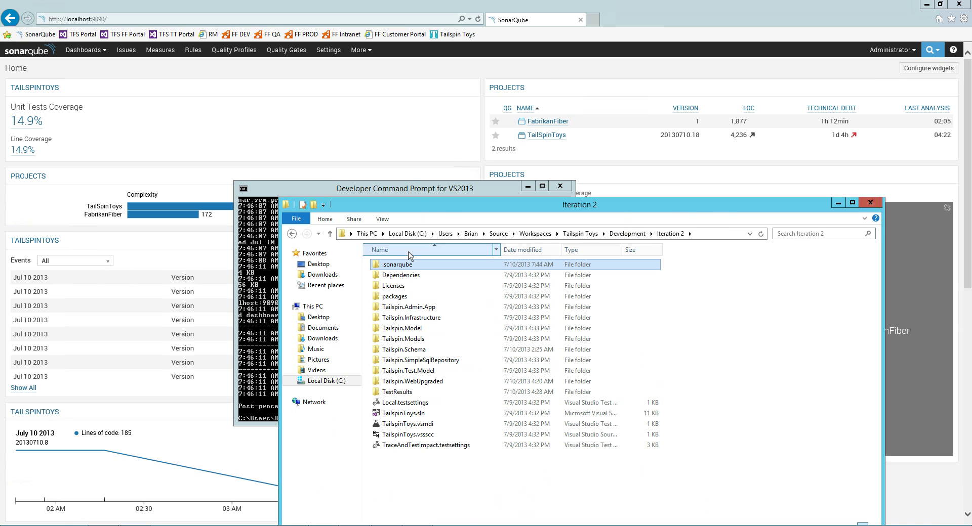
{"action": "left_click", "coordinate": [49, 53]}
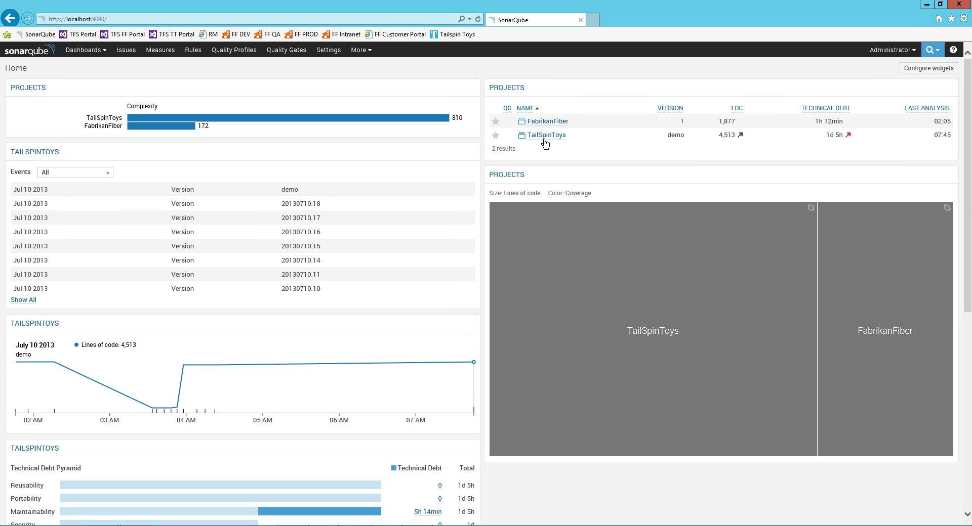
Open the TailSpinToys dashboard and choose More > Compare to line up its versions.
{"action": "double_click", "coordinate": [674, 135]}
{"action": "left_click", "coordinate": [546, 135]}
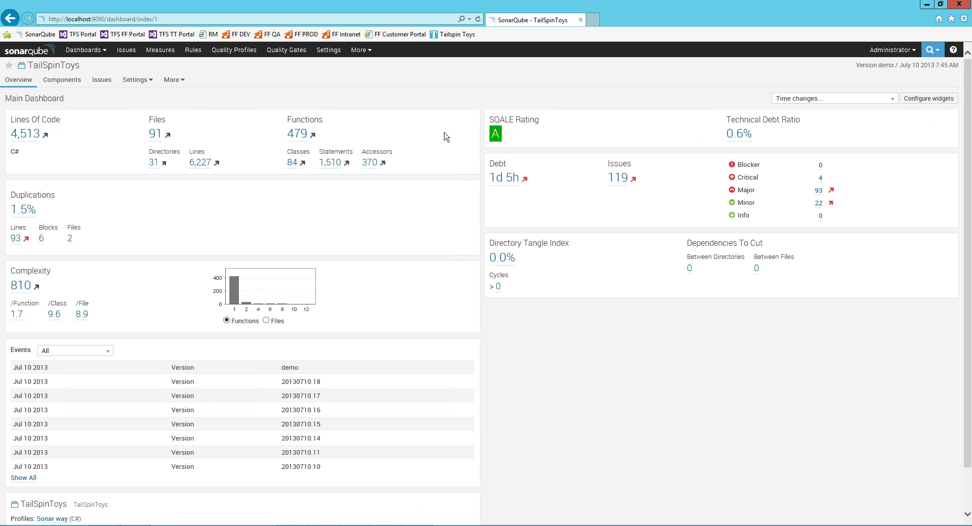
{"action": "left_click", "coordinate": [175, 81]}
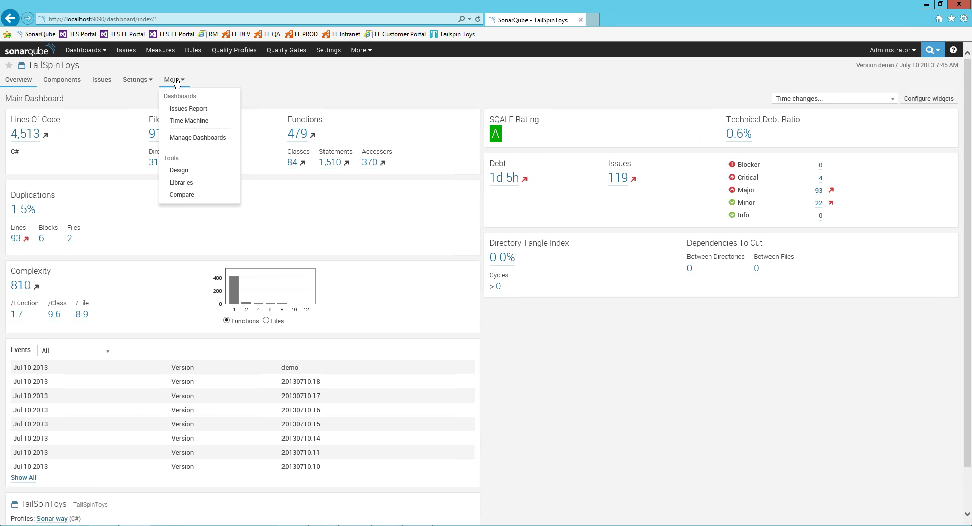
{"action": "left_click", "coordinate": [181, 195]}
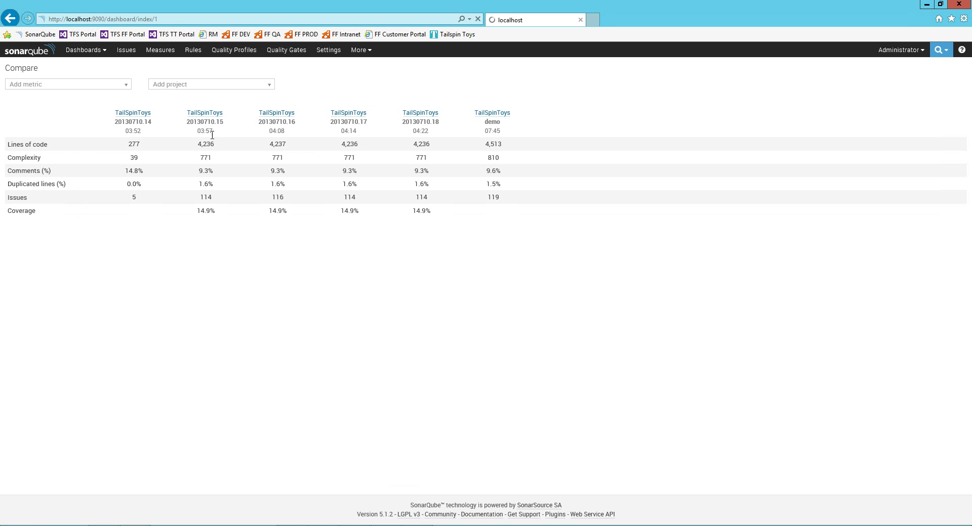
Set the TailSpinToys dashboard time changes to 'since previous version' (+277 lines, +5 issues).
{"action": "key", "text": "alt+Left"}
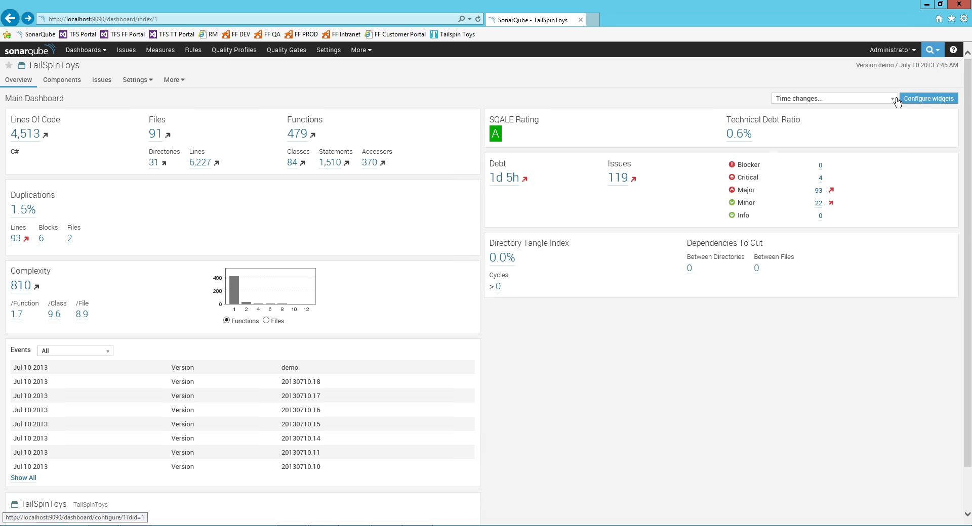
{"action": "left_click", "coordinate": [892, 99]}
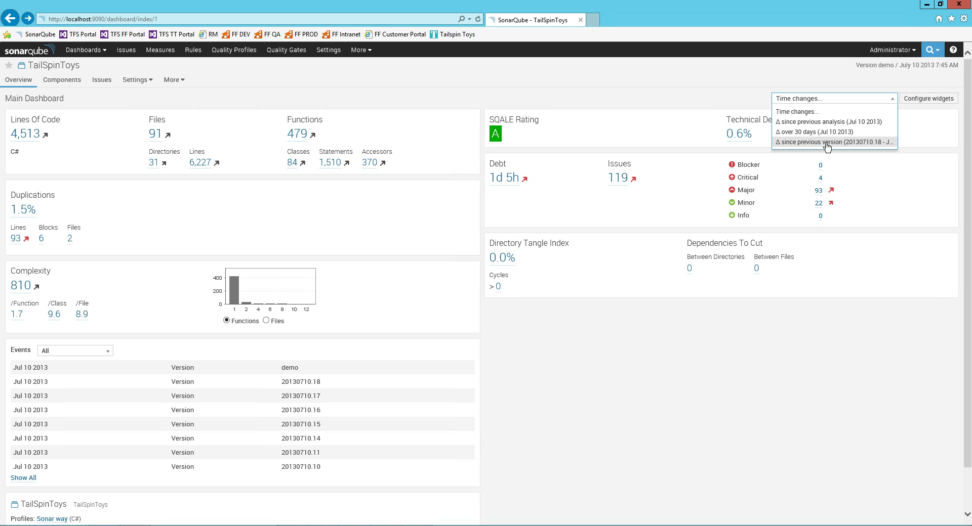
{"action": "left_click", "coordinate": [827, 143]}
{"action": "left_click", "coordinate": [929, 99]}
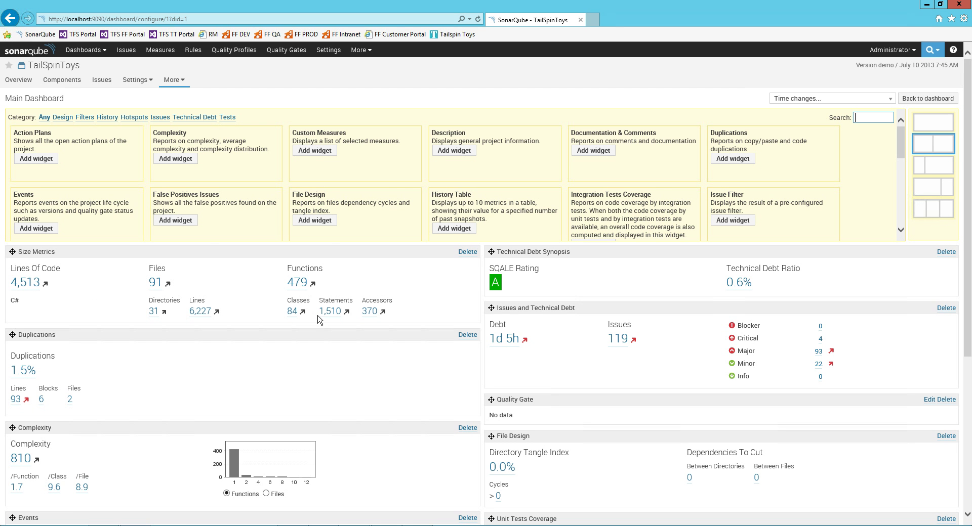
{"action": "key", "text": "alt+Left"}
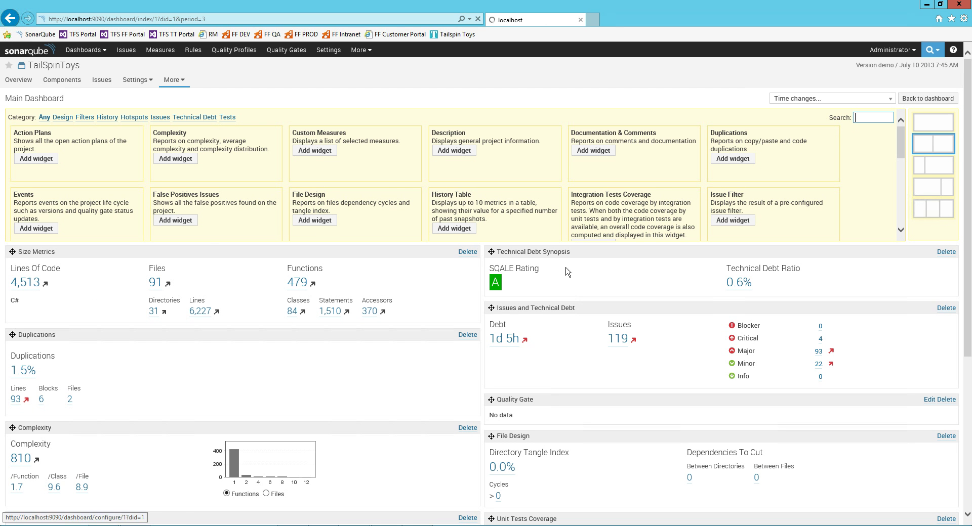
{"action": "left_click", "coordinate": [867, 99]}
{"action": "left_click", "coordinate": [793, 143]}
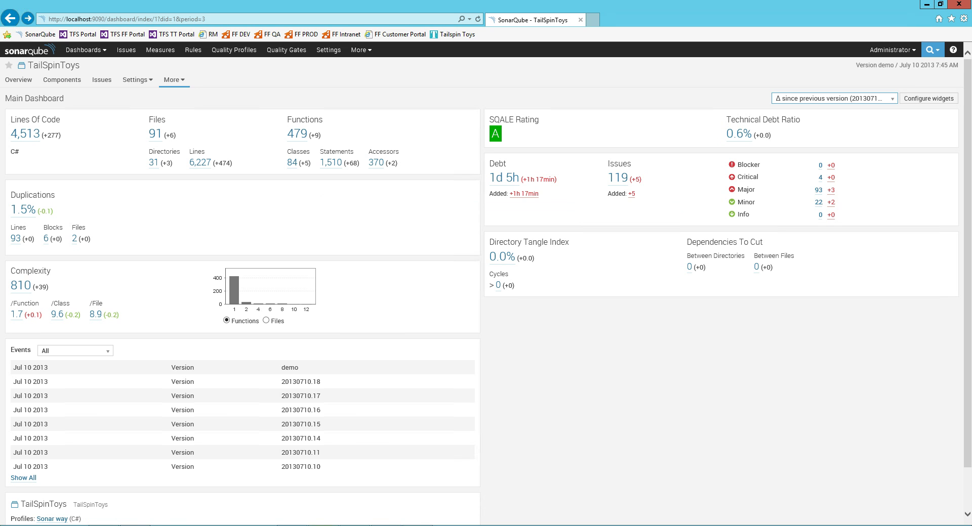
{"action": "key", "text": "alt+Tab"}
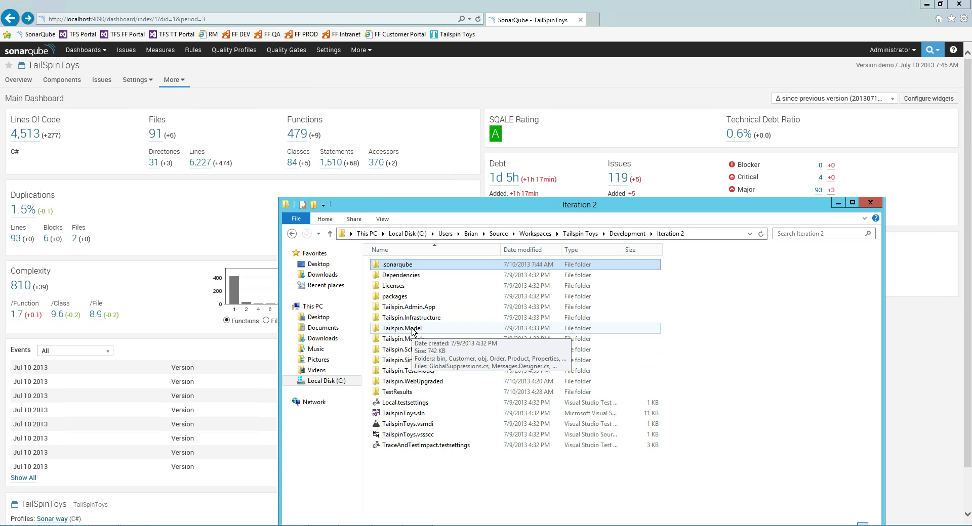
Open OrderController.cs from Iteration 2\Tailspin.WebUpgraded\Controllers in Notepad++.
{"action": "double_click", "coordinate": [413, 329]}
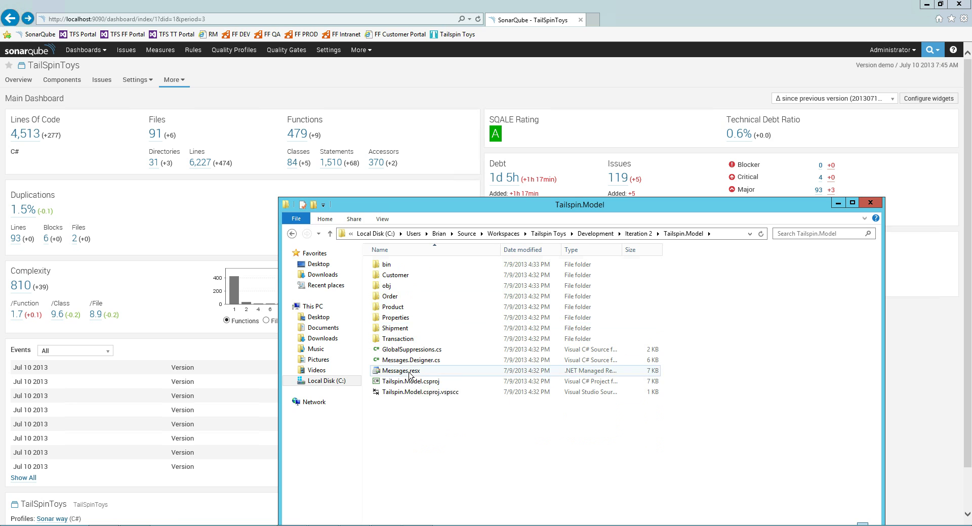
{"action": "key", "text": "BackSpace"}
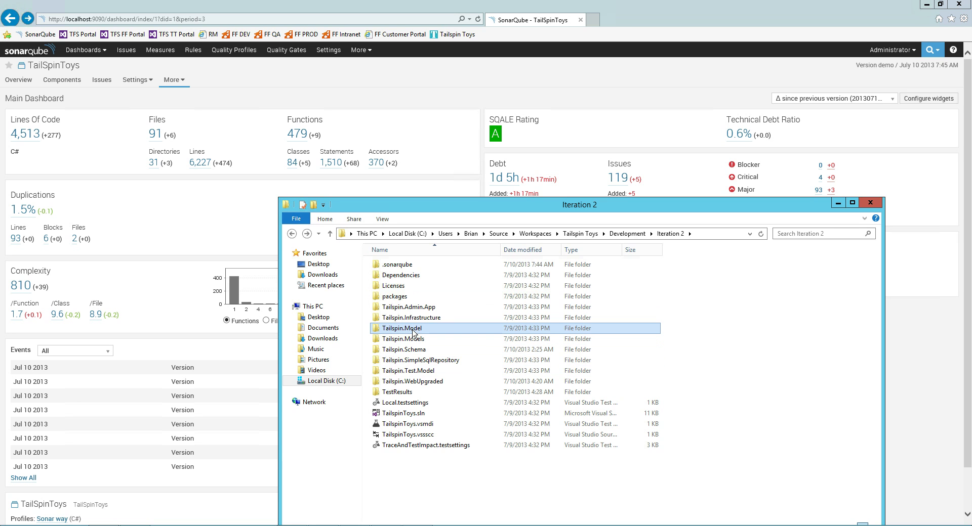
{"action": "double_click", "coordinate": [417, 382]}
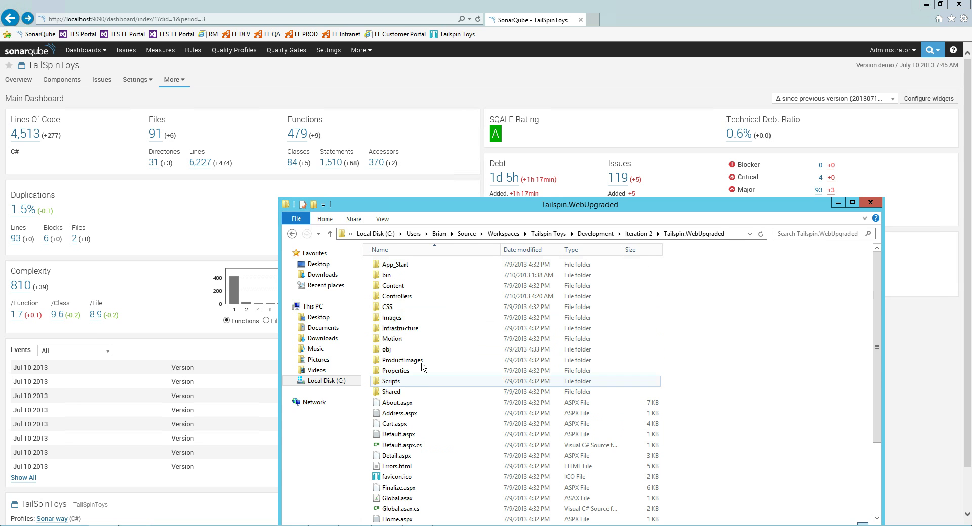
{"action": "left_click", "coordinate": [396, 299]}
{"action": "double_click", "coordinate": [396, 297]}
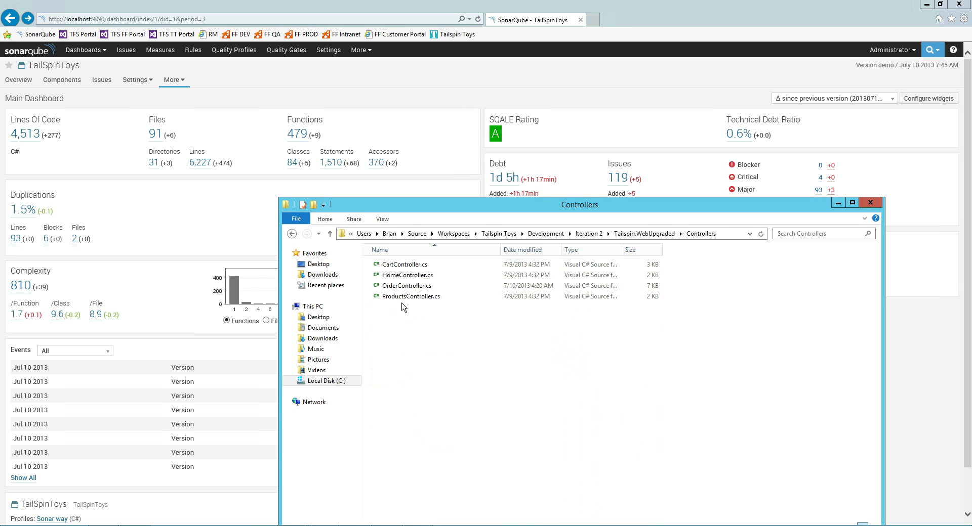
{"action": "right_click", "coordinate": [407, 287]}
{"action": "left_click", "coordinate": [443, 316]}
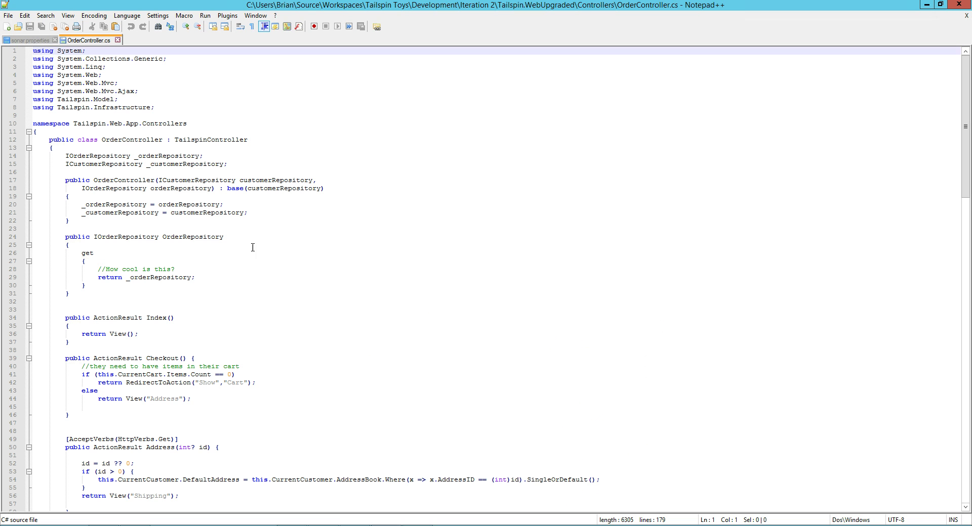
Replace the '//How cool is this?' comment in the getter with int x = 1; and save.
{"action": "left_click", "coordinate": [146, 253]}
{"action": "left_click", "coordinate": [171, 269]}
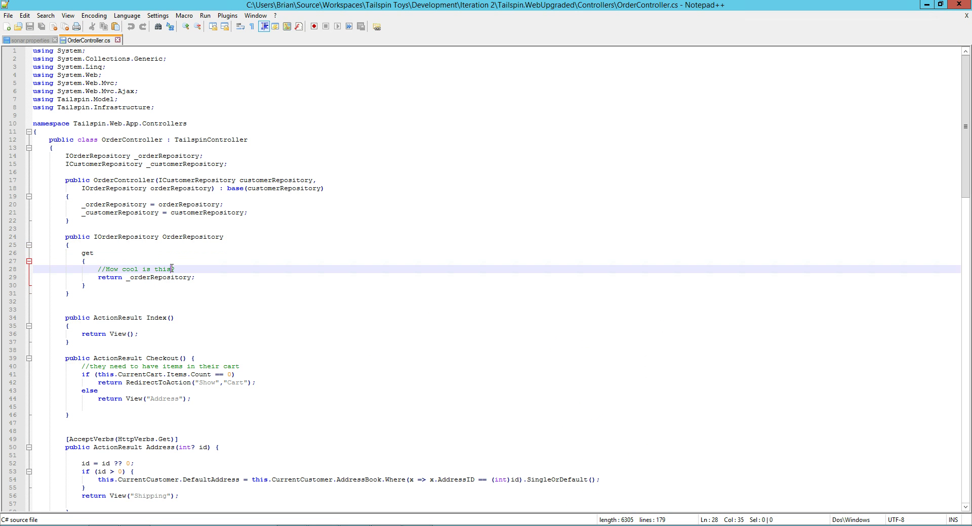
{"action": "left_click_drag", "start_coordinate": [175, 268], "coordinate": [101, 269]}
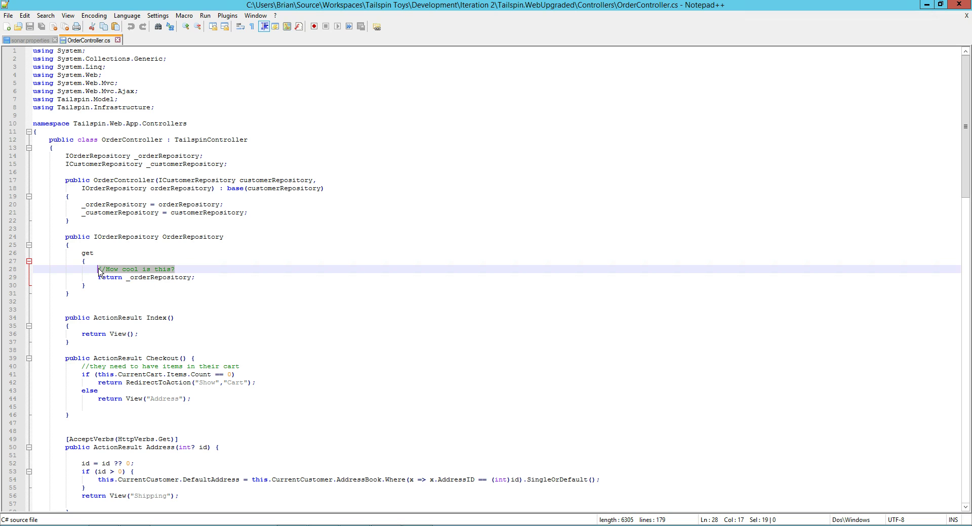
{"action": "type", "text": "int x = 1"}
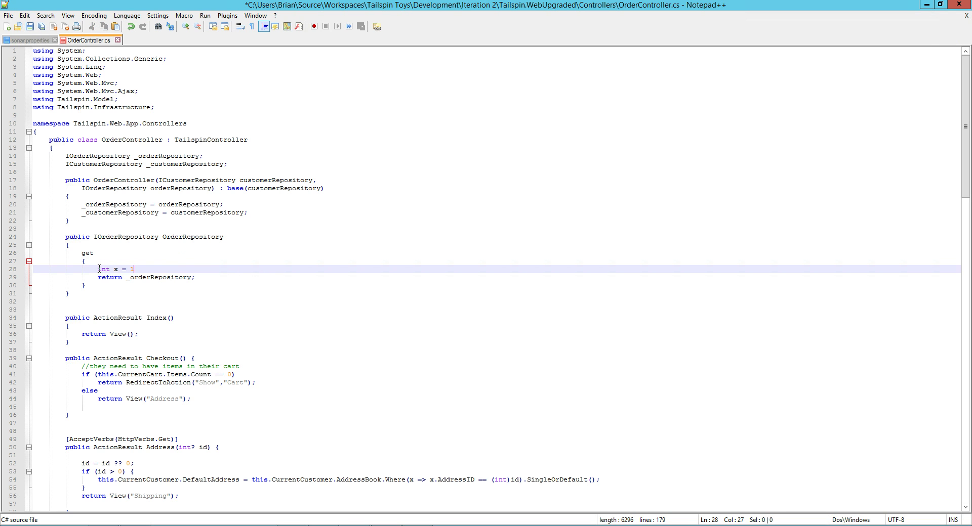
{"action": "left_click", "coordinate": [107, 269]}
{"action": "key", "text": "Down"}
{"action": "key", "text": "Down"}
{"action": "key", "text": "Down"}
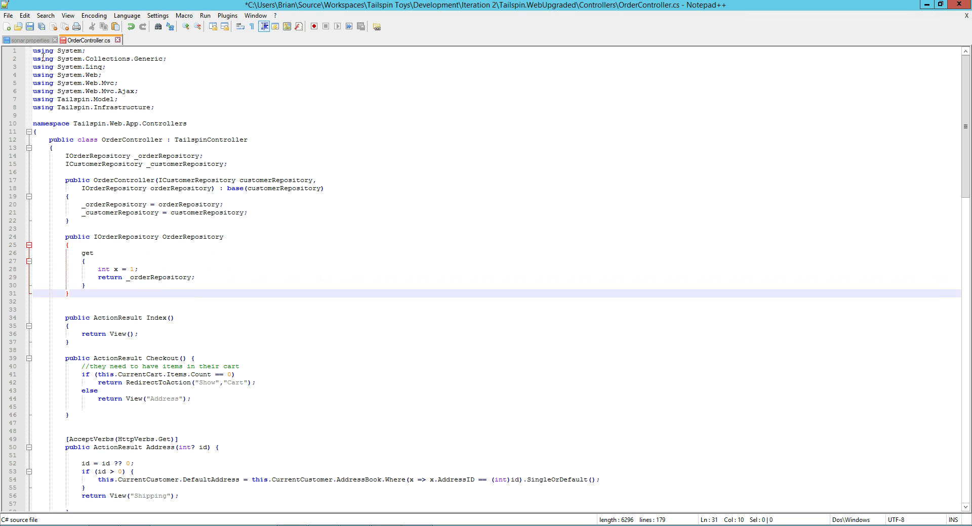
{"action": "left_click", "coordinate": [30, 26]}
Add int y = 0; on a new line below, save, and minimize Notepad++.
{"action": "left_click", "coordinate": [146, 265]}
{"action": "left_click", "coordinate": [152, 268]}
{"action": "key", "text": "shift+Home"}
{"action": "key", "text": "End"}
{"action": "key", "text": "Return"}
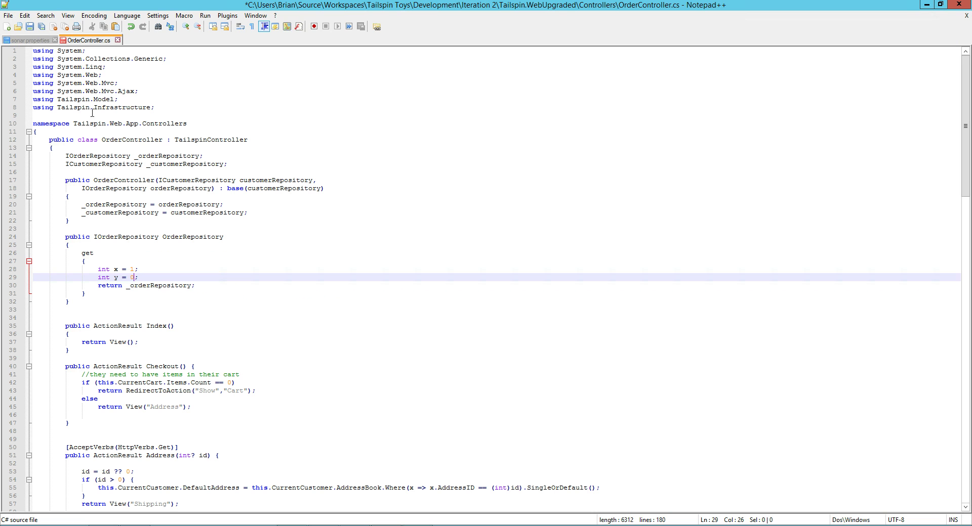
{"action": "left_click", "coordinate": [30, 27]}
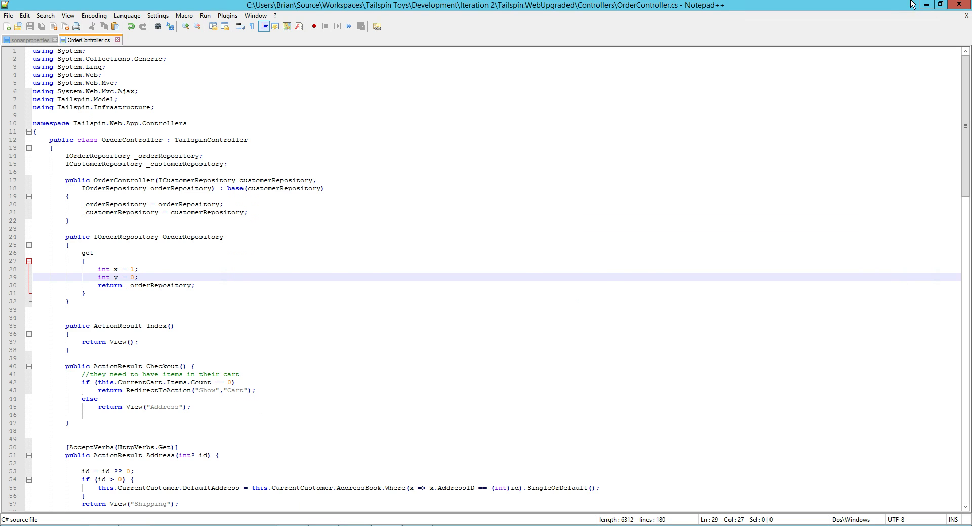
{"action": "left_click", "coordinate": [926, 4]}
{"action": "key", "text": "Up"}
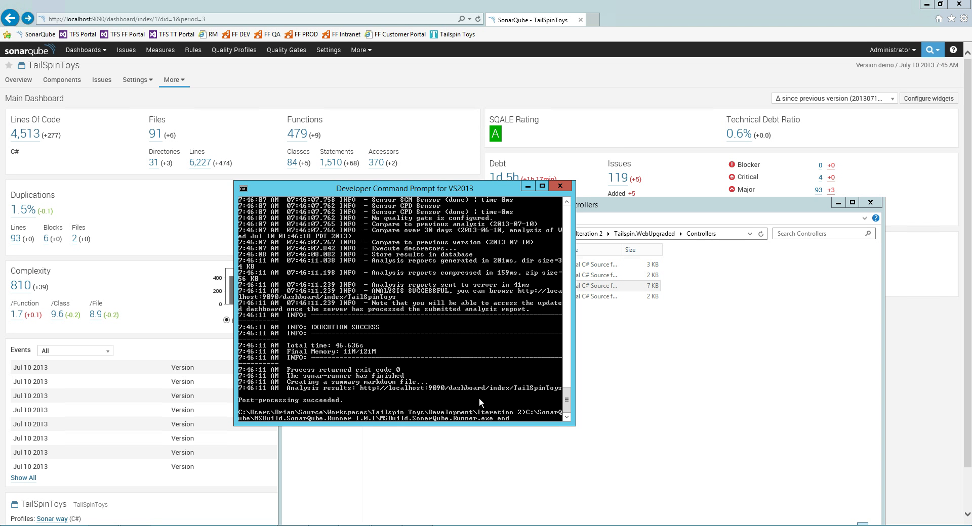
Rerun the runner begin step with /version:demo2 and build with msbuild.
{"action": "key", "text": "Up"}
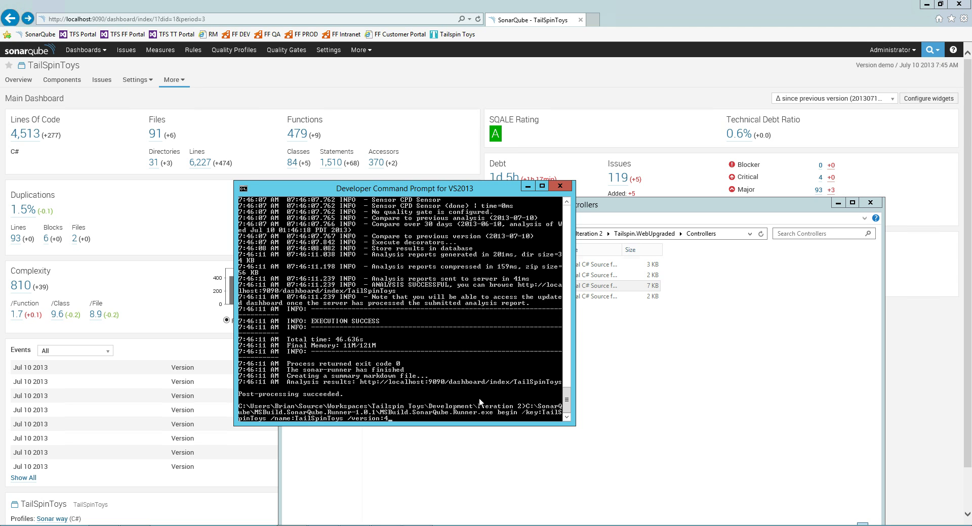
{"action": "key", "text": "BackSpace"}
{"action": "type", "text": "demo2"}
{"action": "key", "text": "Return"}
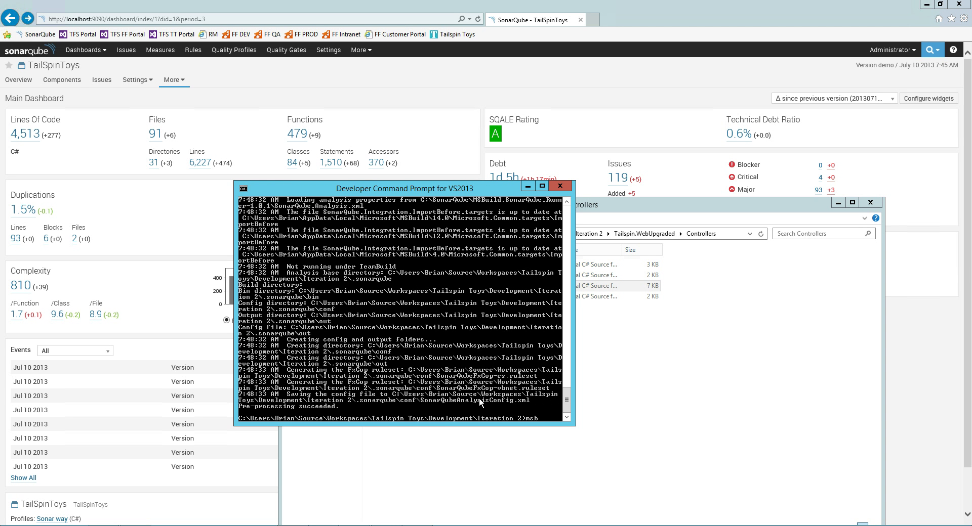
{"action": "type", "text": "msbuild"}
{"action": "key", "text": "Return"}
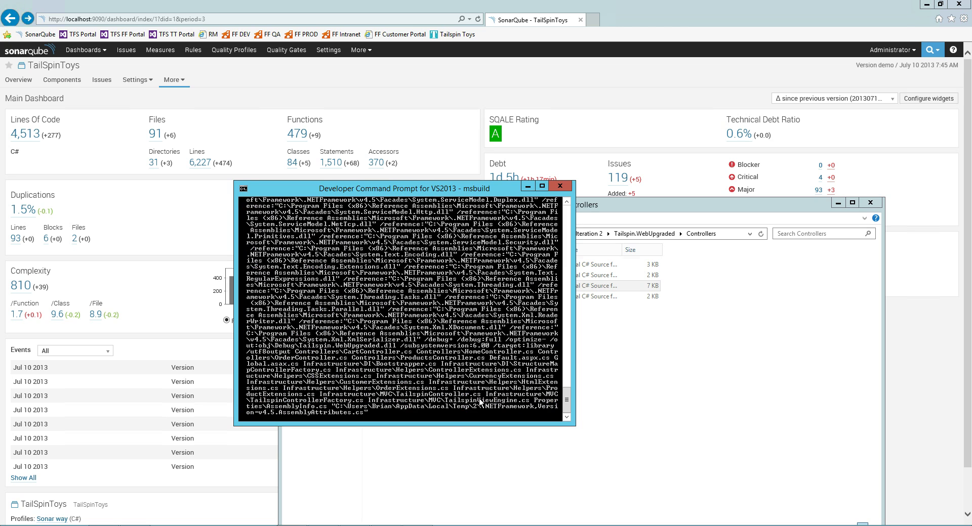
Run the SonarQube runner end step to upload the demo2 analysis.
{"action": "type", "text": "C:\\SonarQube\\MSBuild.SonarQube.Runner-1.0.1\\MSBuild.SonarQube.Runner.exe begin /key:TailSpinToys /name:TailSpinToys /version:demo2"}
{"action": "key", "text": "Up"}
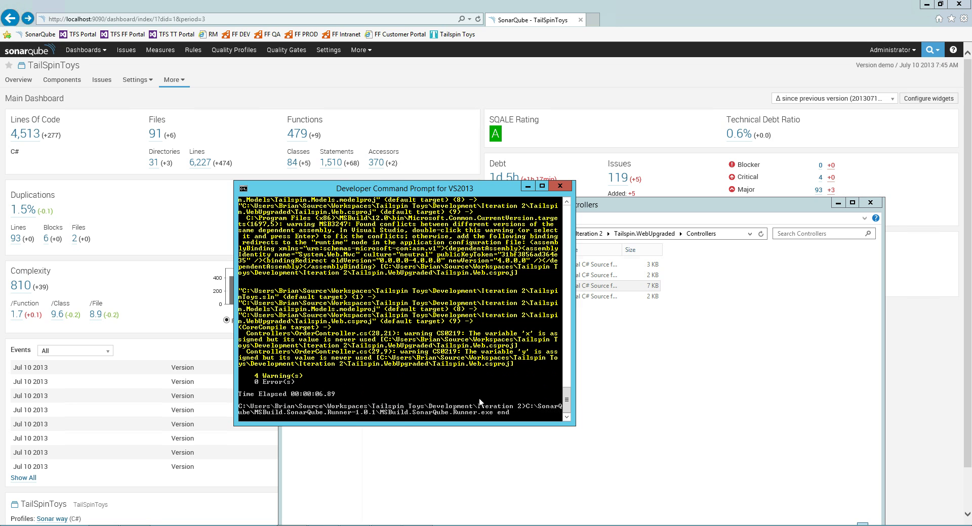
{"action": "key", "text": "Return"}
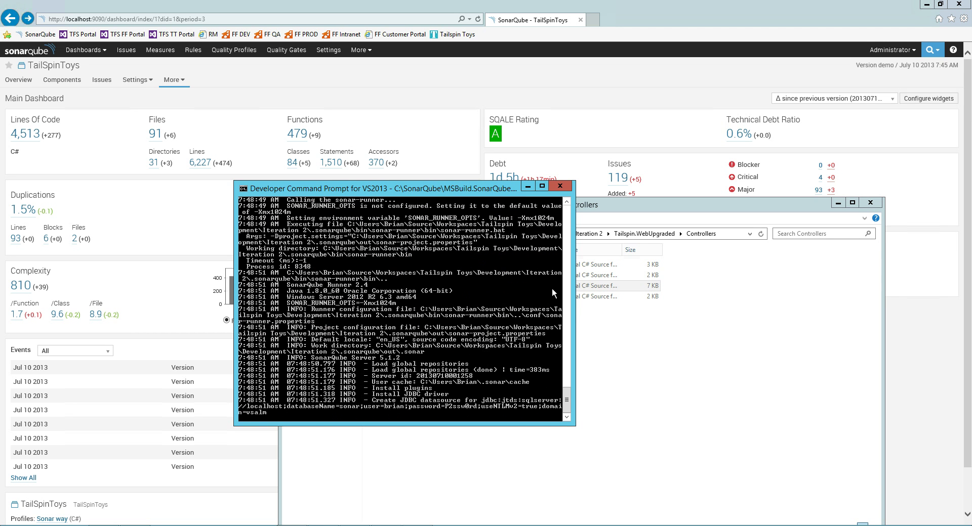
{"action": "left_click", "coordinate": [587, 286]}
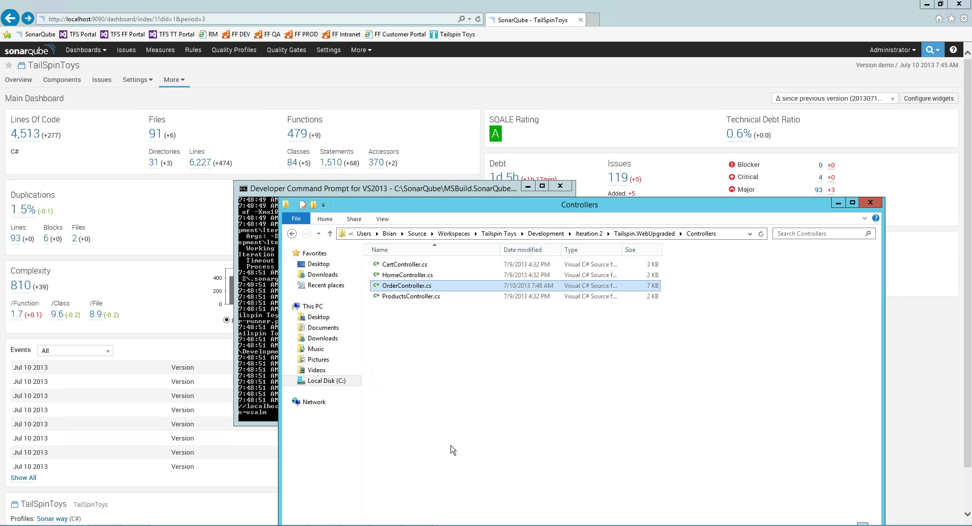
Browse Downloads\sonarqube-5.1.2\sonarqube-5.1.2\bin\windows-x86-64 in File Explorer.
{"action": "left_click", "coordinate": [342, 383]}
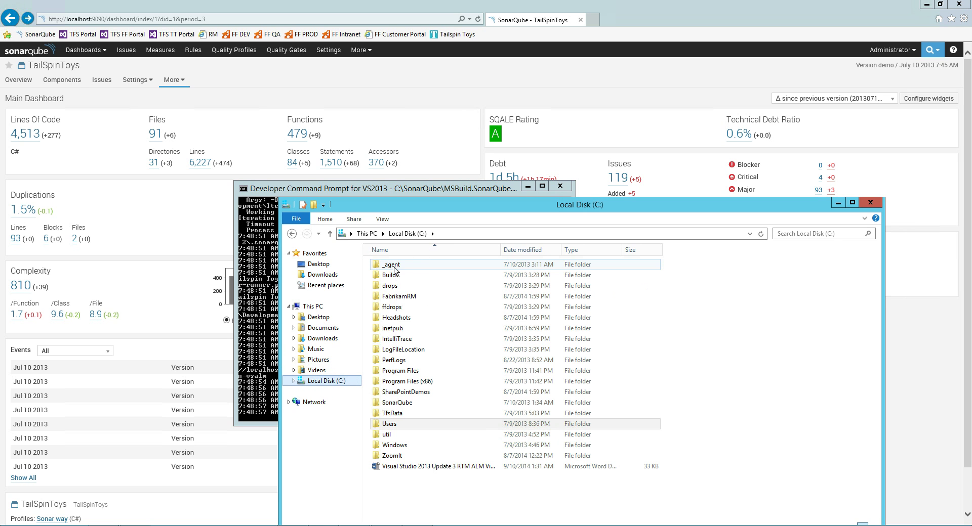
{"action": "left_click", "coordinate": [326, 339]}
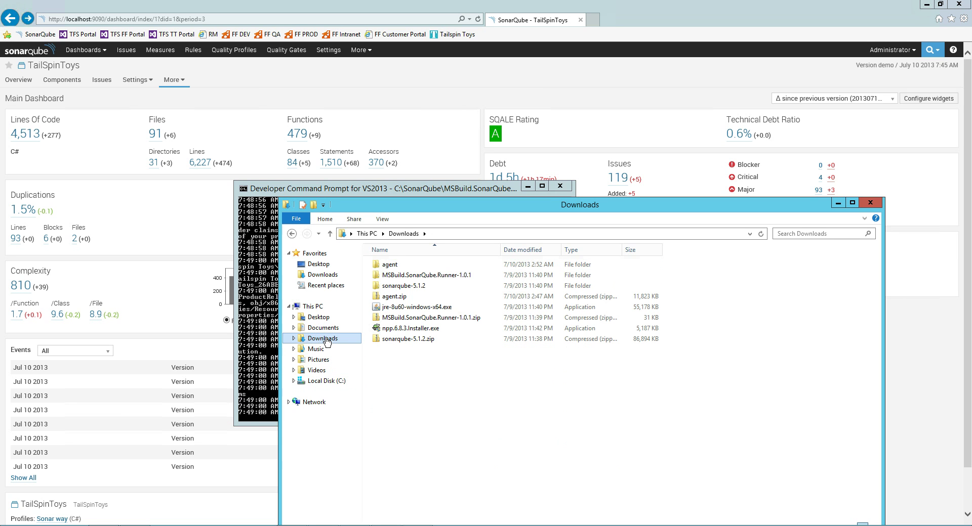
{"action": "left_click", "coordinate": [417, 307]}
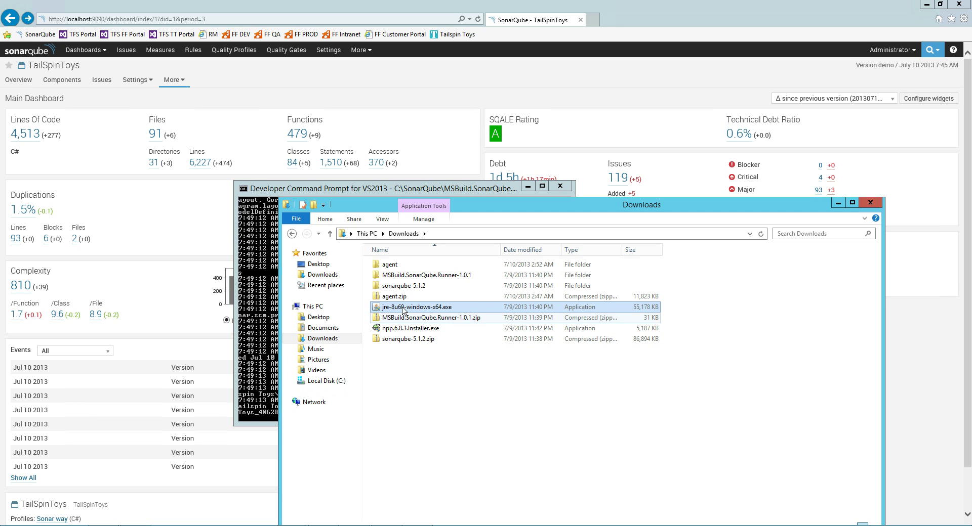
{"action": "left_click", "coordinate": [403, 319]}
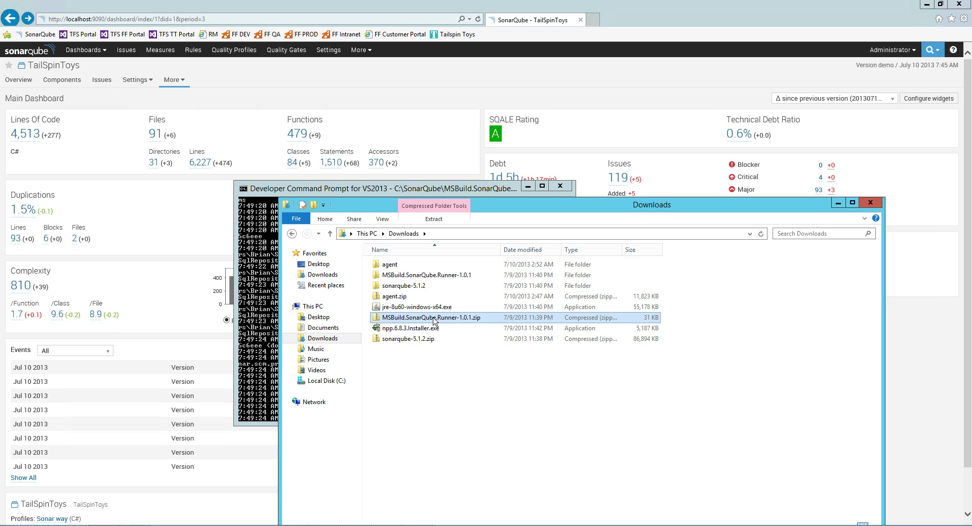
{"action": "left_click", "coordinate": [413, 339]}
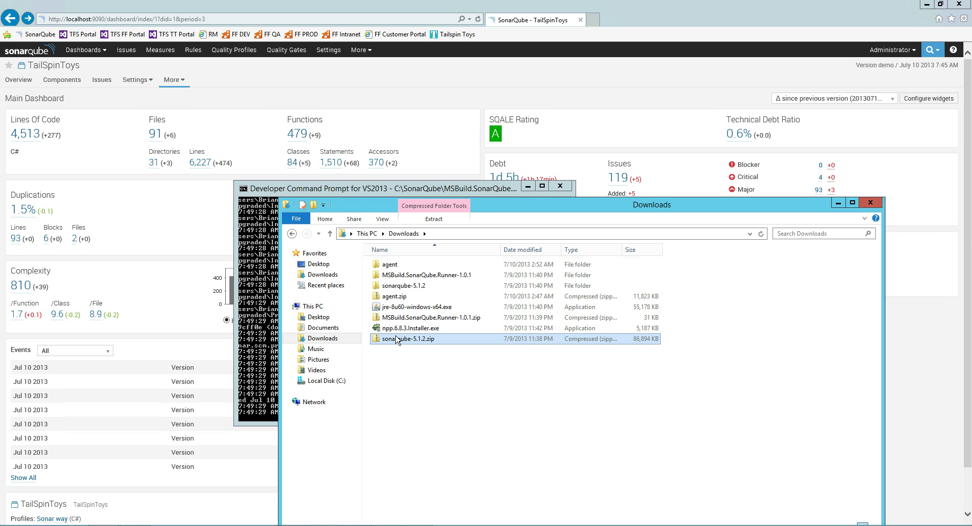
{"action": "double_click", "coordinate": [413, 287]}
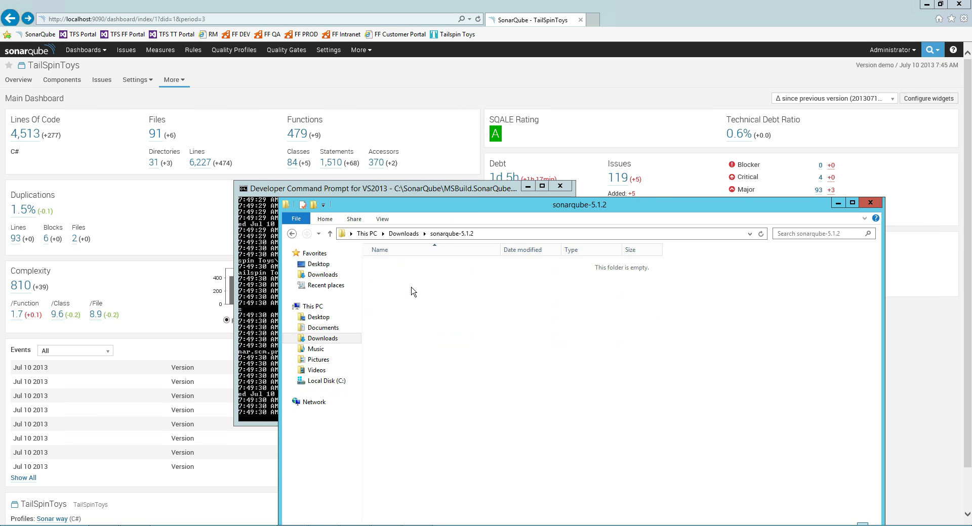
{"action": "double_click", "coordinate": [411, 265]}
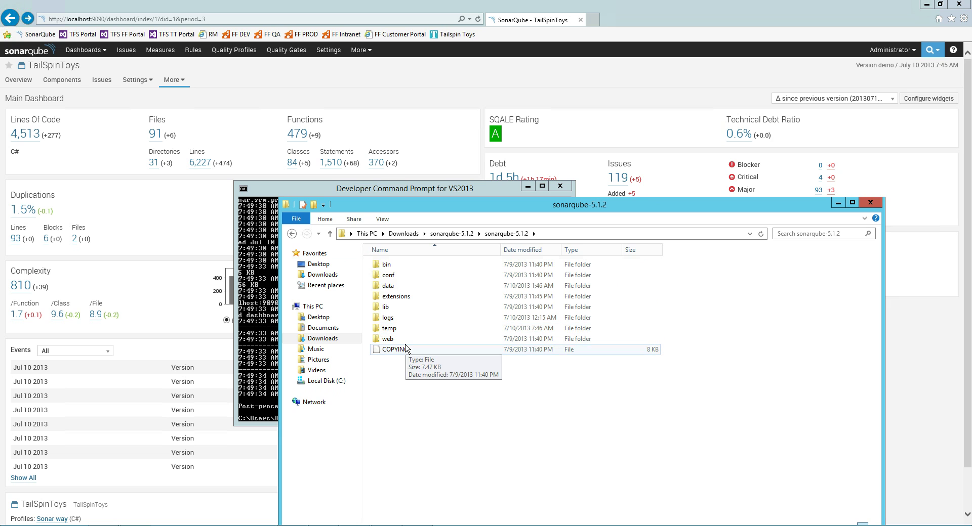
{"action": "double_click", "coordinate": [388, 266]}
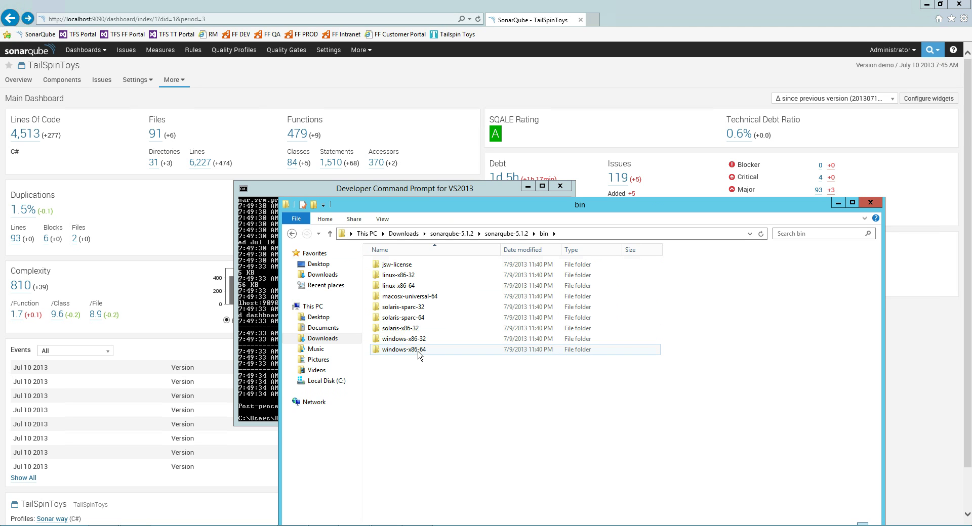
{"action": "double_click", "coordinate": [420, 353]}
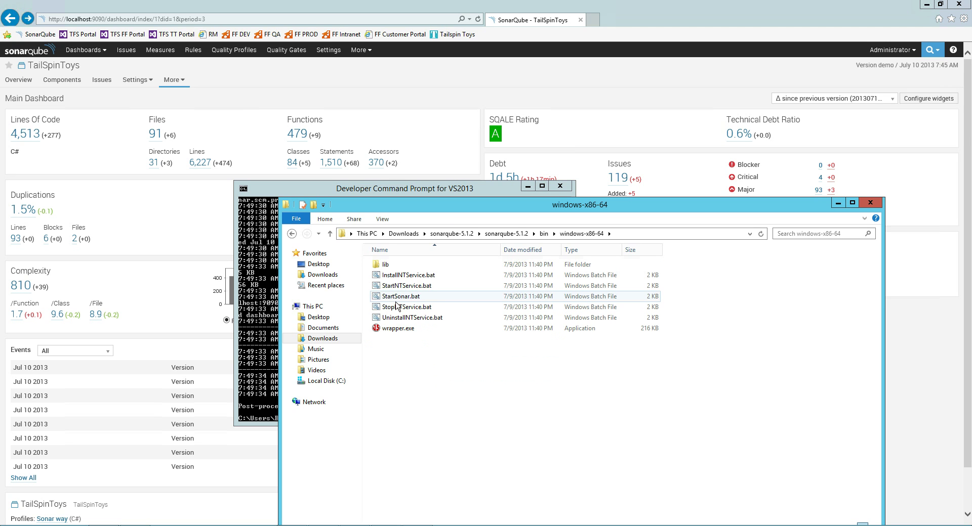
View StartSonar.bat in Notepad++, then close it and minimize the editor.
{"action": "right_click", "coordinate": [403, 299]}
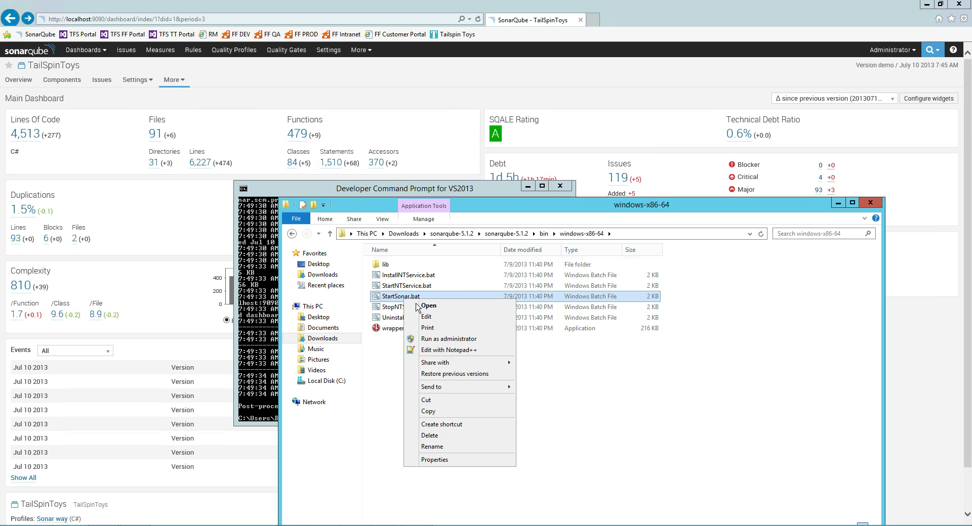
{"action": "left_click", "coordinate": [447, 350]}
{"action": "left_click", "coordinate": [195, 259]}
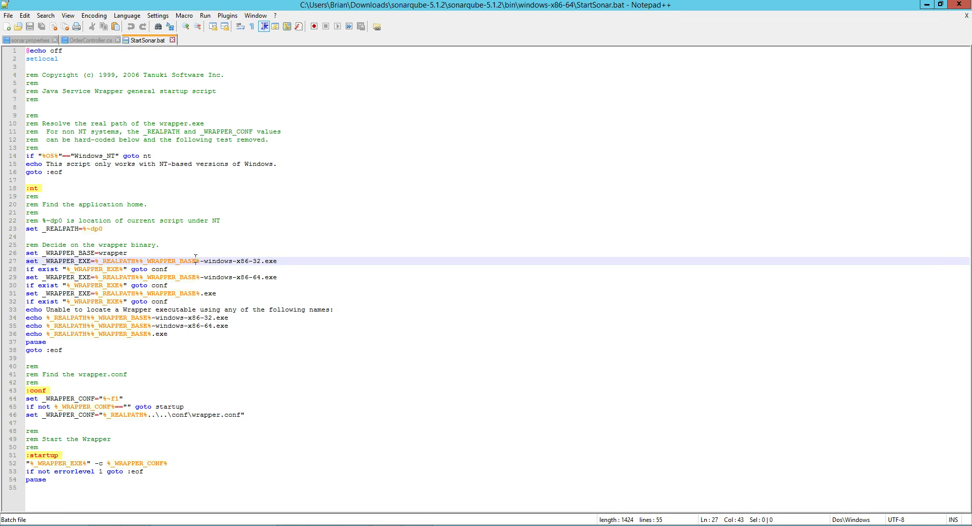
{"action": "left_click", "coordinate": [172, 40]}
{"action": "left_click", "coordinate": [927, 5]}
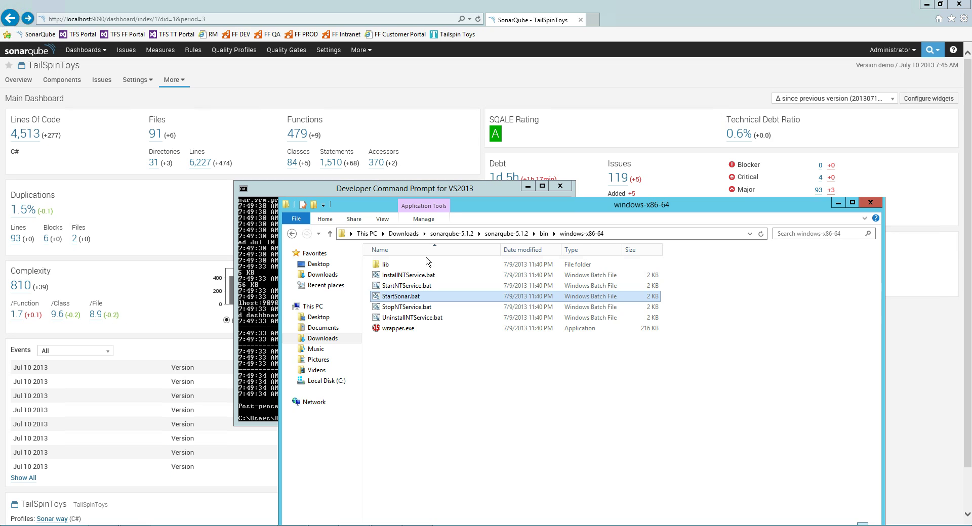
Launch the SonarQube server with StartSonar.bat and move its console aside.
{"action": "double_click", "coordinate": [405, 296]}
{"action": "left_click_drag", "start_coordinate": [288, 84], "coordinate": [253, 98]}
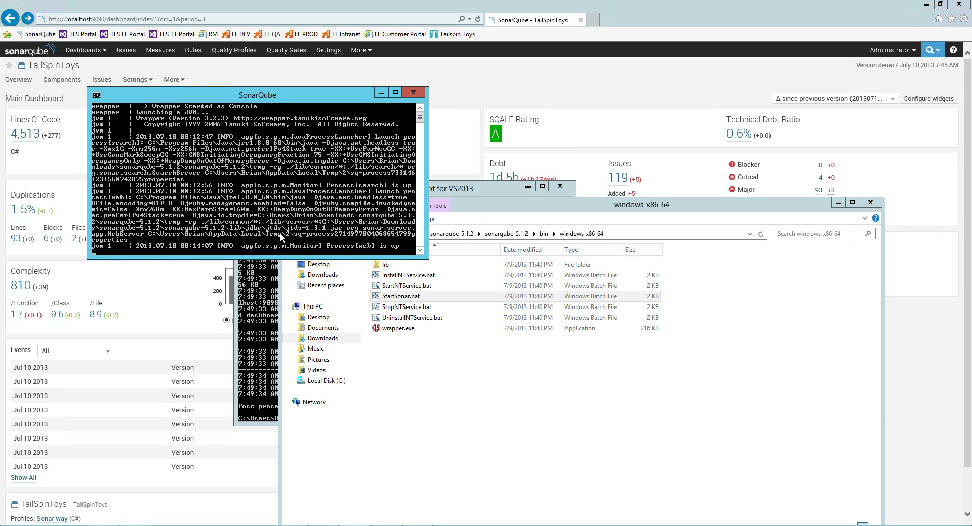
{"action": "left_click", "coordinate": [249, 98]}
{"action": "left_click_drag", "start_coordinate": [249, 97], "coordinate": [252, 98]}
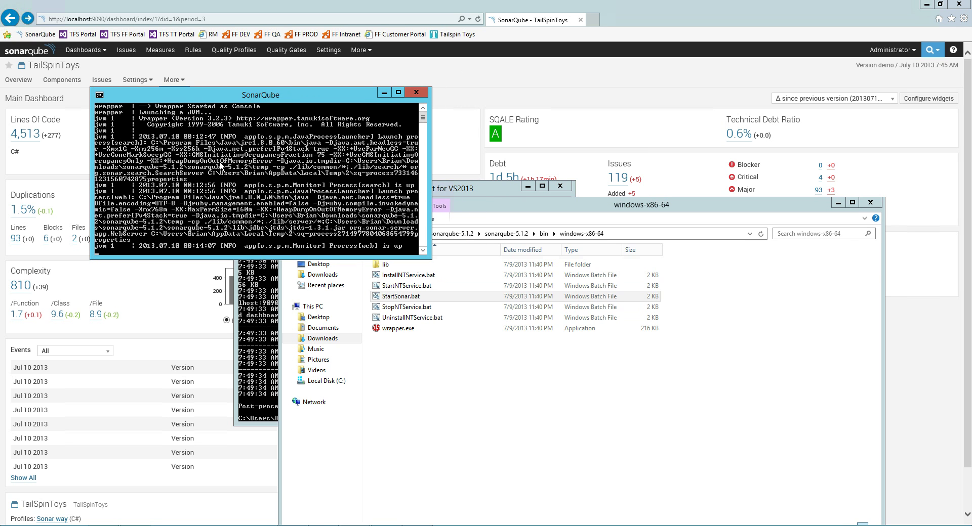
{"action": "left_click", "coordinate": [428, 387]}
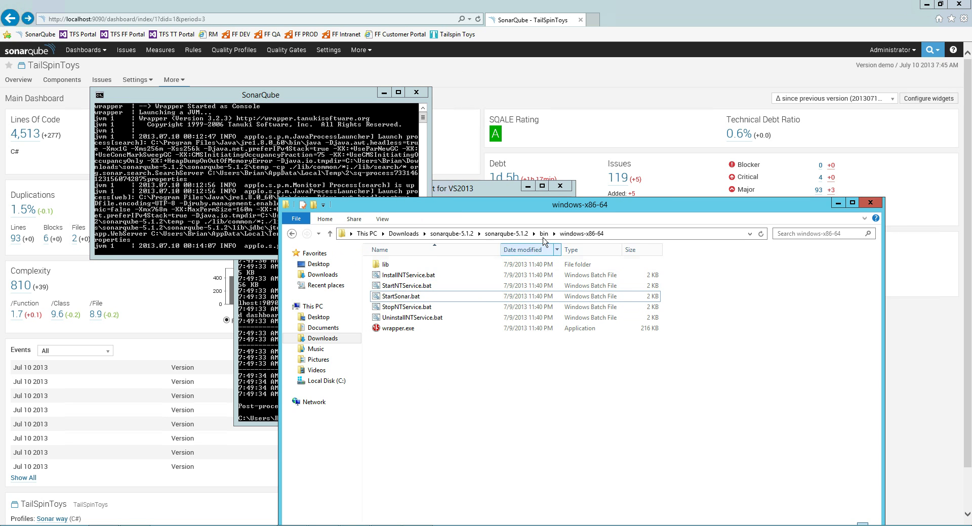
Open sonarqube-5.1.2\conf\sonar.properties in Notepad++.
{"action": "left_click", "coordinate": [509, 235]}
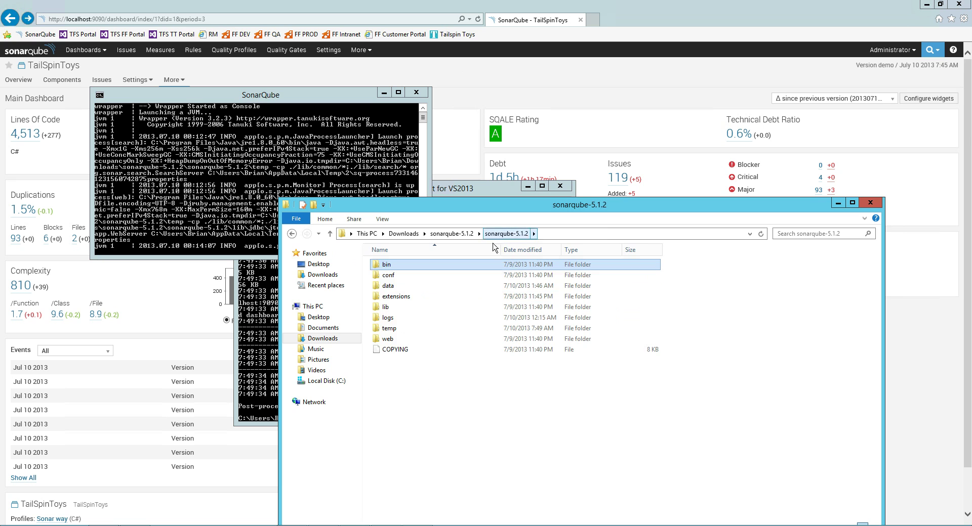
{"action": "double_click", "coordinate": [388, 275]}
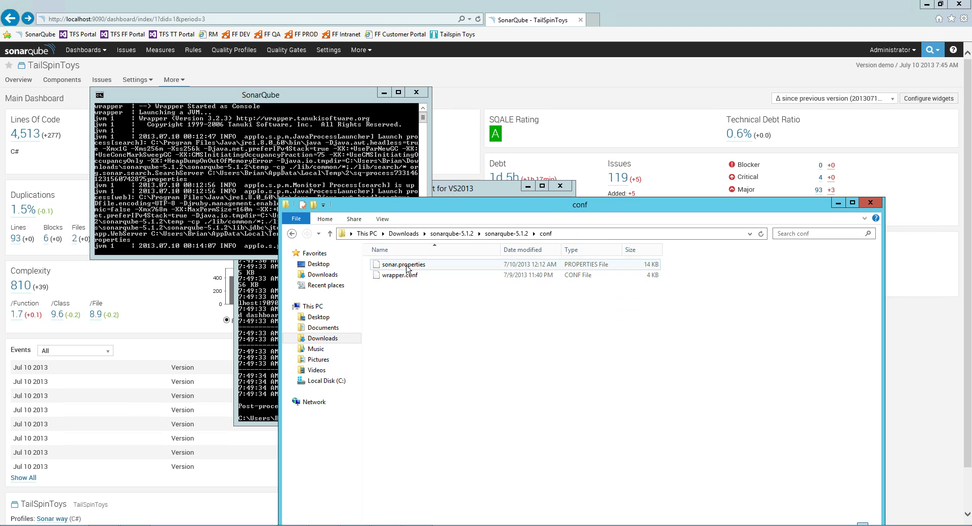
{"action": "left_click", "coordinate": [405, 269]}
{"action": "right_click", "coordinate": [405, 268]}
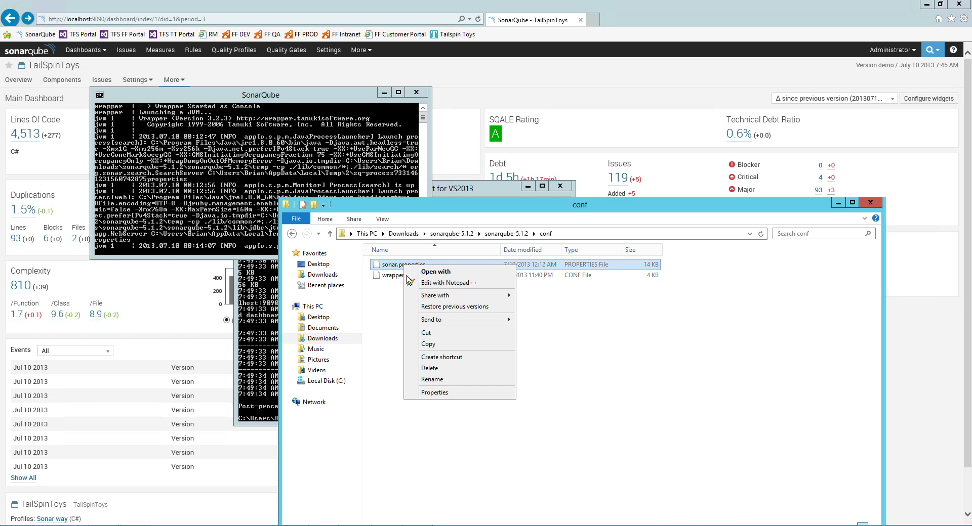
{"action": "left_click", "coordinate": [446, 283]}
{"action": "left_click", "coordinate": [123, 85]}
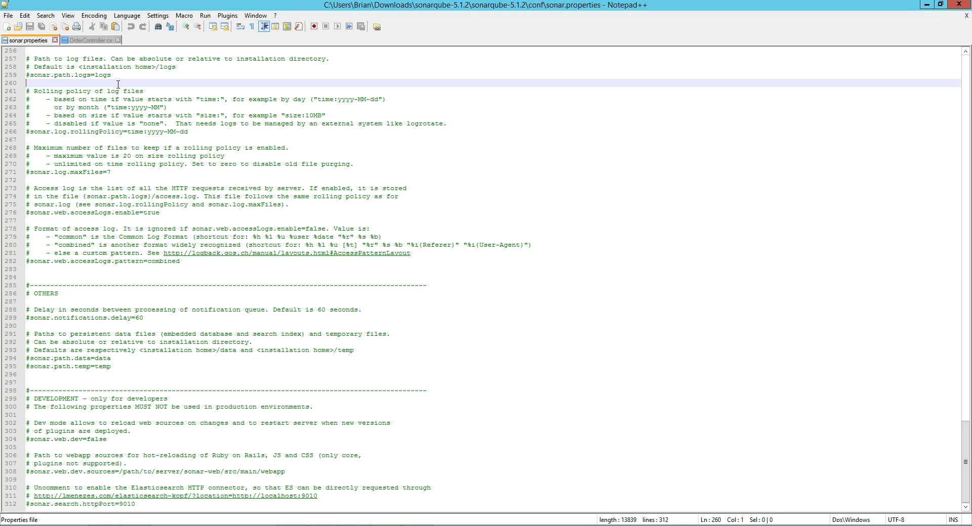
{"action": "scroll", "coordinate": [123, 96], "scroll_direction": "up", "scroll_amount": 7}
{"action": "scroll", "coordinate": [123, 96], "scroll_direction": "up", "scroll_amount": 11}
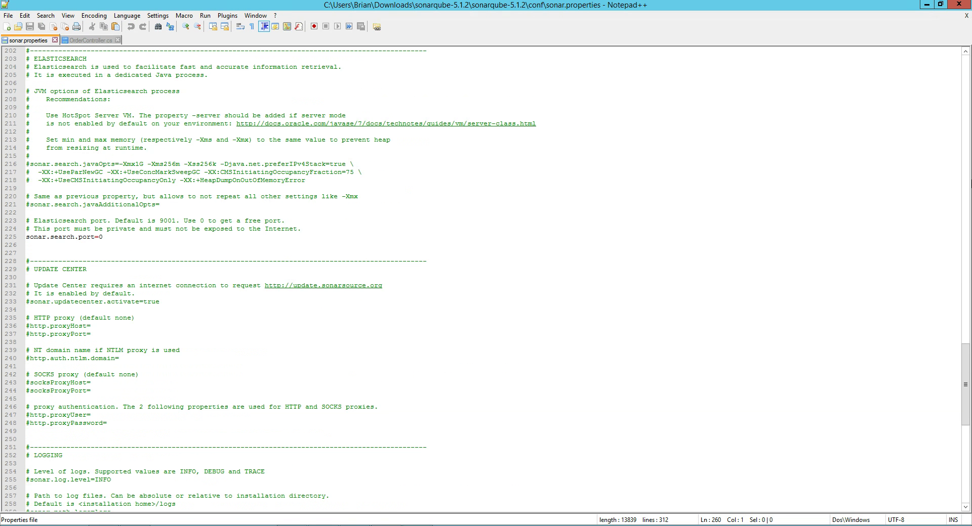
{"action": "left_click_drag", "start_coordinate": [965, 390], "coordinate": [965, 91]}
{"action": "double_click", "coordinate": [56, 123]}
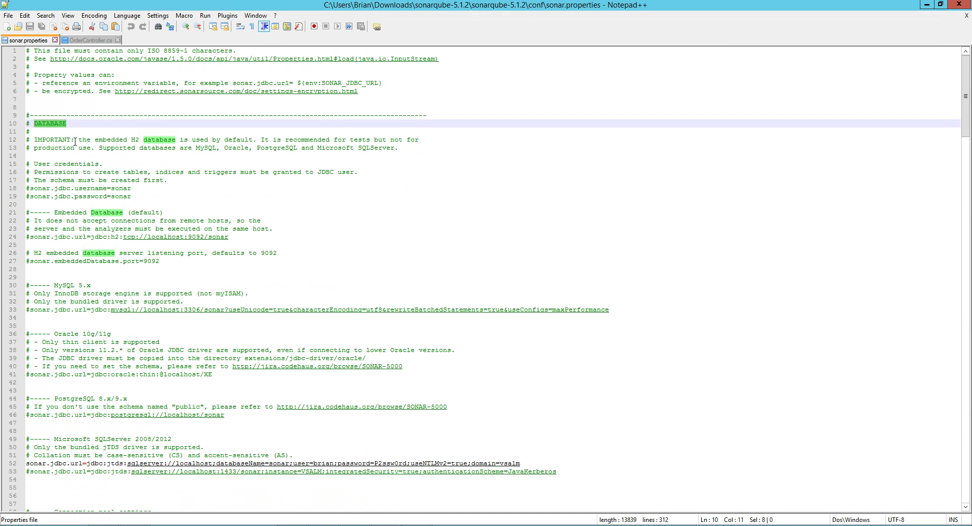
{"action": "left_click", "coordinate": [167, 78]}
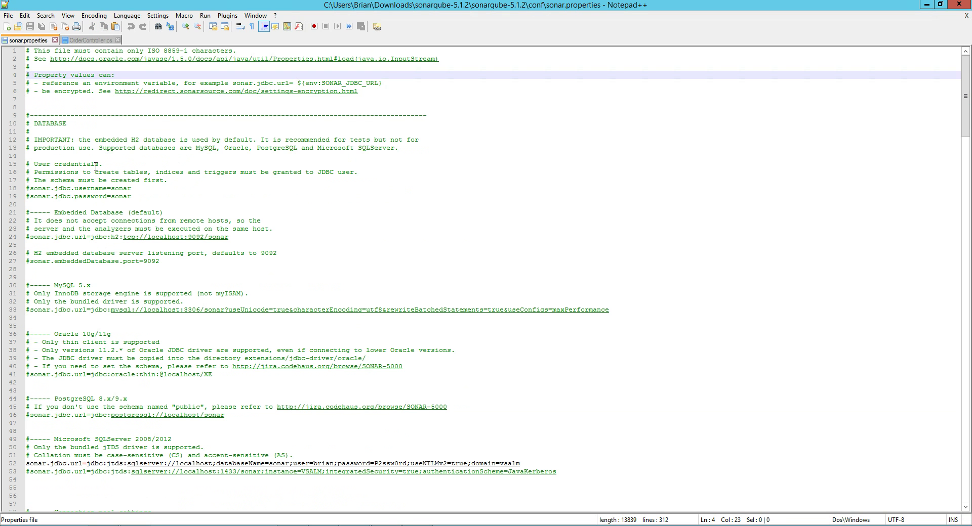
{"action": "double_click", "coordinate": [57, 139]}
{"action": "double_click", "coordinate": [87, 190]}
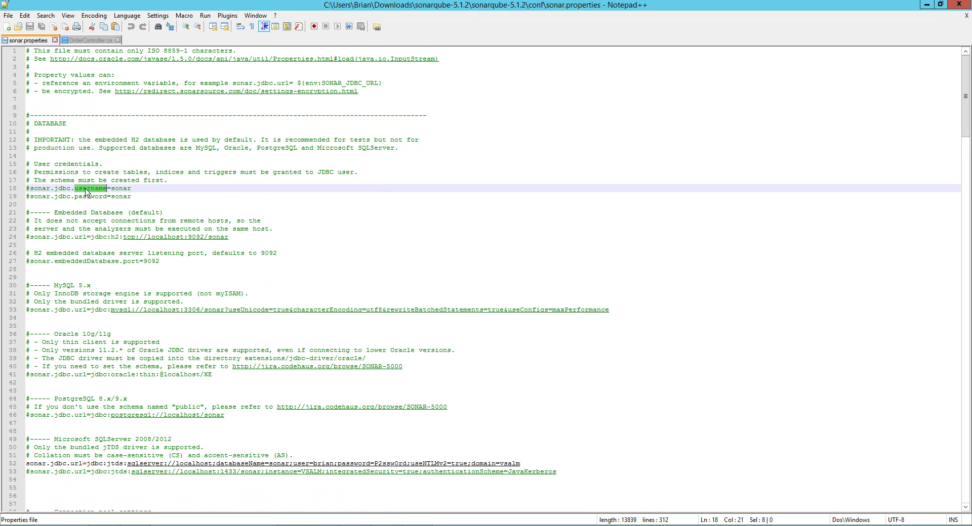
{"action": "double_click", "coordinate": [104, 191]}
{"action": "double_click", "coordinate": [48, 189]}
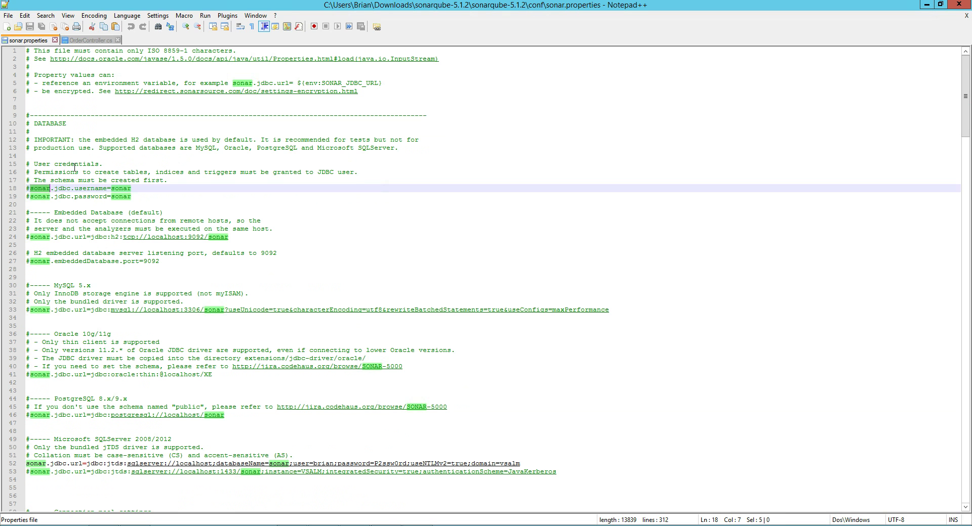
{"action": "double_click", "coordinate": [124, 180]}
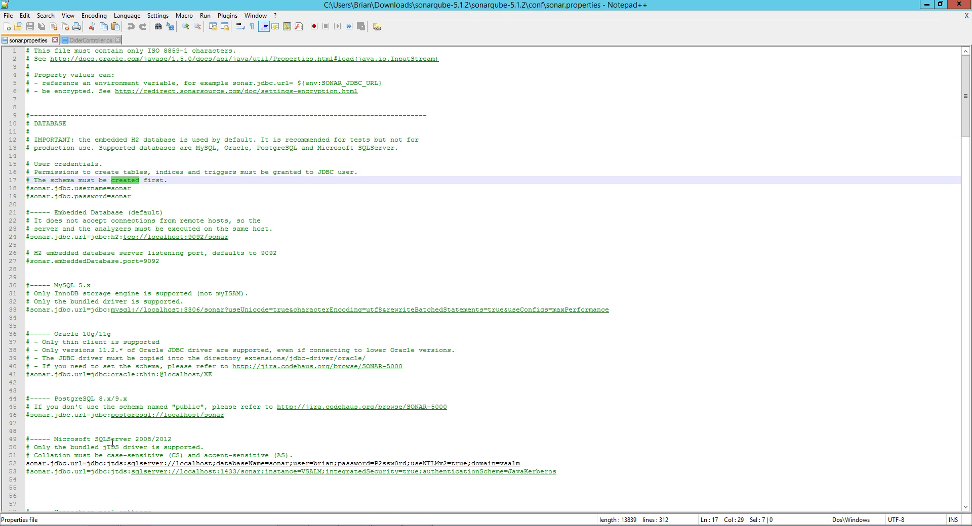
{"action": "left_click", "coordinate": [95, 463]}
{"action": "double_click", "coordinate": [35, 463]}
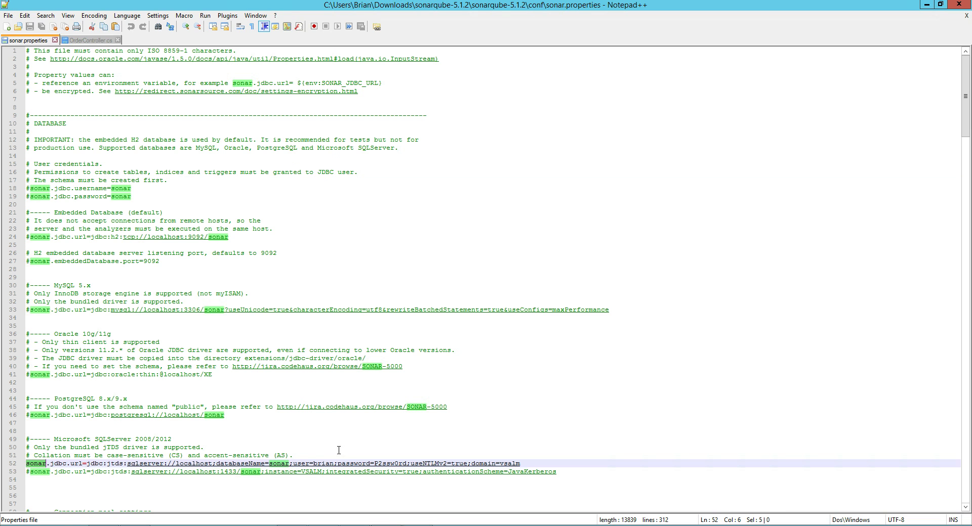
{"action": "left_click_drag", "start_coordinate": [520, 463], "coordinate": [86, 465]}
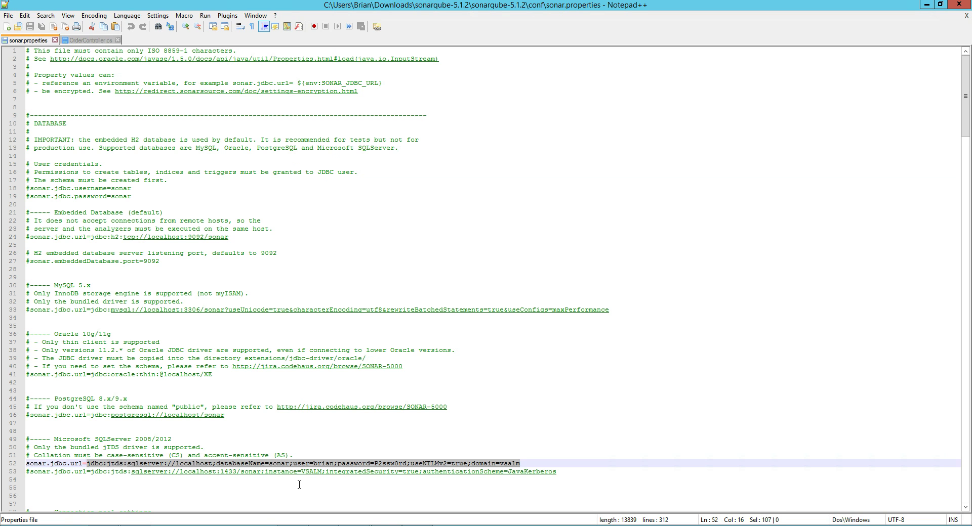
{"action": "key", "text": "Up"}
{"action": "key", "text": "Up"}
{"action": "key", "text": "Up"}
{"action": "key", "text": "Up"}
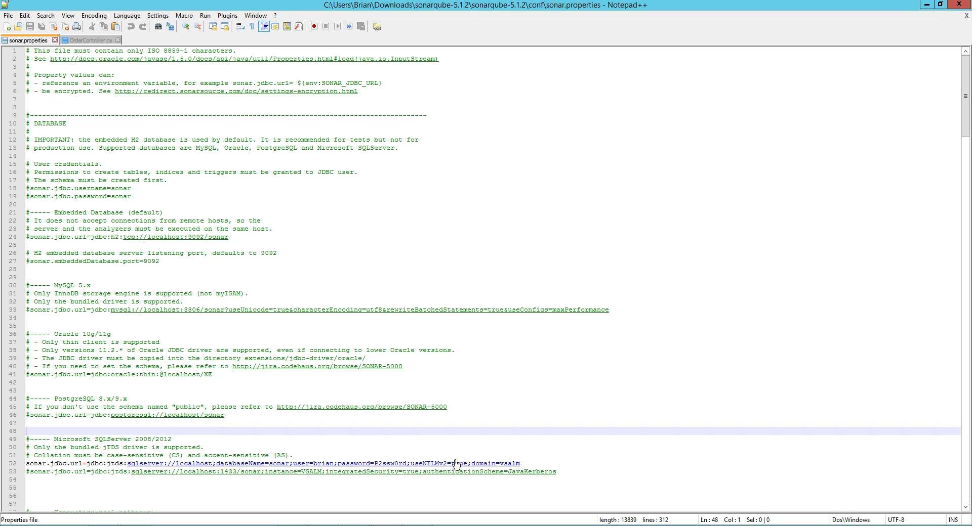
{"action": "double_click", "coordinate": [99, 463]}
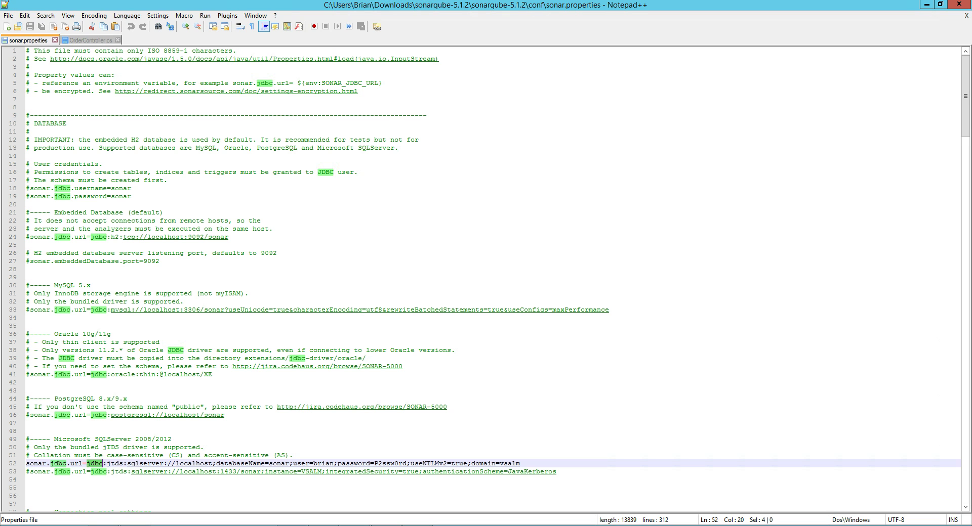
{"action": "left_click_drag", "start_coordinate": [520, 464], "coordinate": [131, 464]}
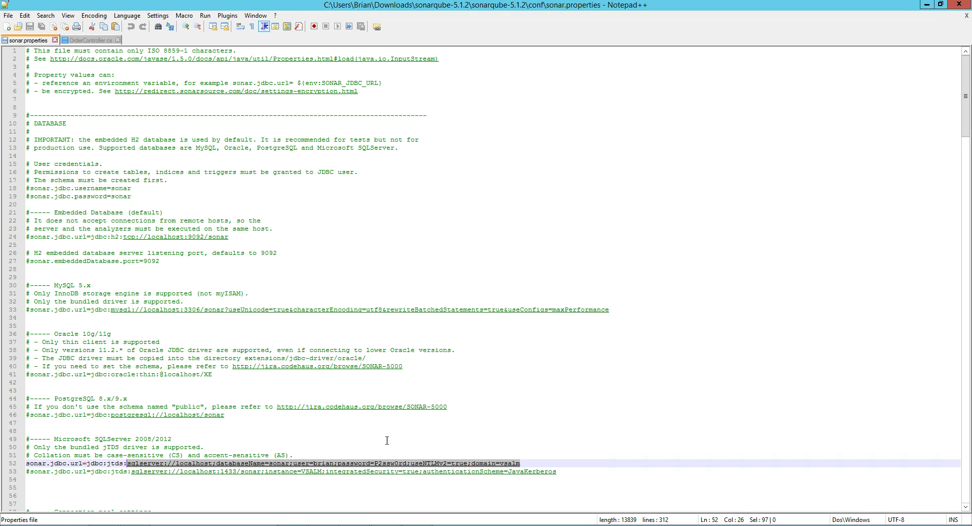
{"action": "left_click", "coordinate": [296, 440]}
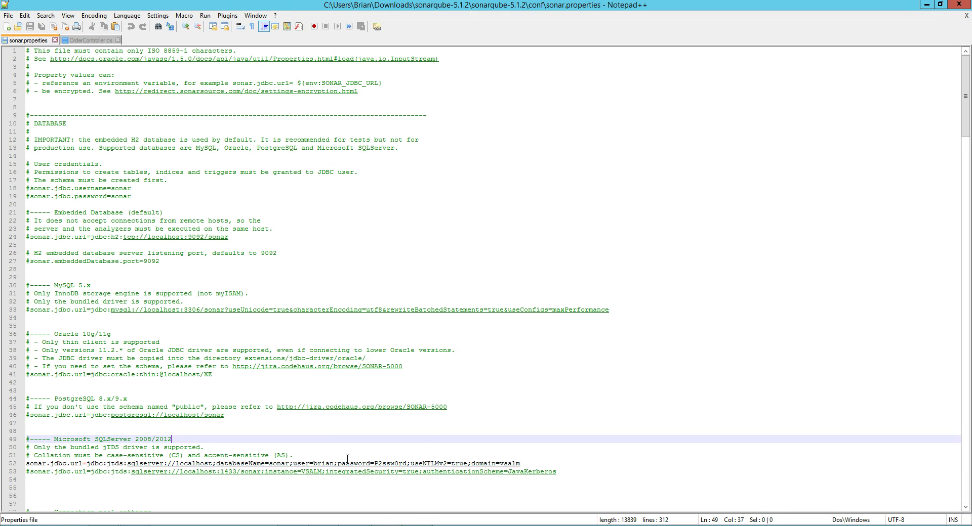
{"action": "scroll", "coordinate": [215, 435], "scroll_direction": "down", "scroll_amount": 2}
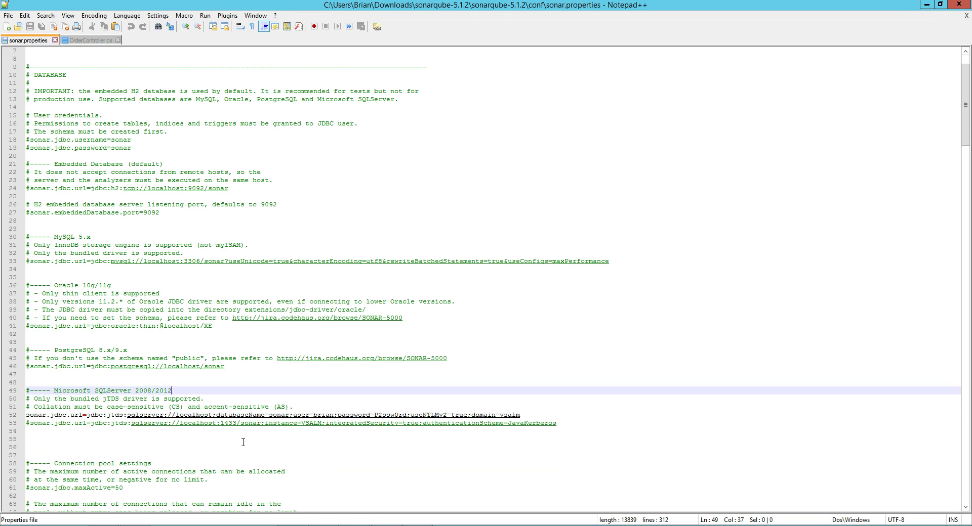
Review the connection settings and the sonar.web.port=9090 line in sonar.properties.
{"action": "left_click", "coordinate": [27, 414]}
{"action": "left_click_drag", "start_coordinate": [30, 408], "coordinate": [26, 408]}
{"action": "scroll", "coordinate": [121, 413], "scroll_direction": "down", "scroll_amount": 4}
{"action": "scroll", "coordinate": [129, 416], "scroll_direction": "down", "scroll_amount": 20}
{"action": "left_click", "coordinate": [103, 296]}
{"action": "key", "text": "shift+Home"}
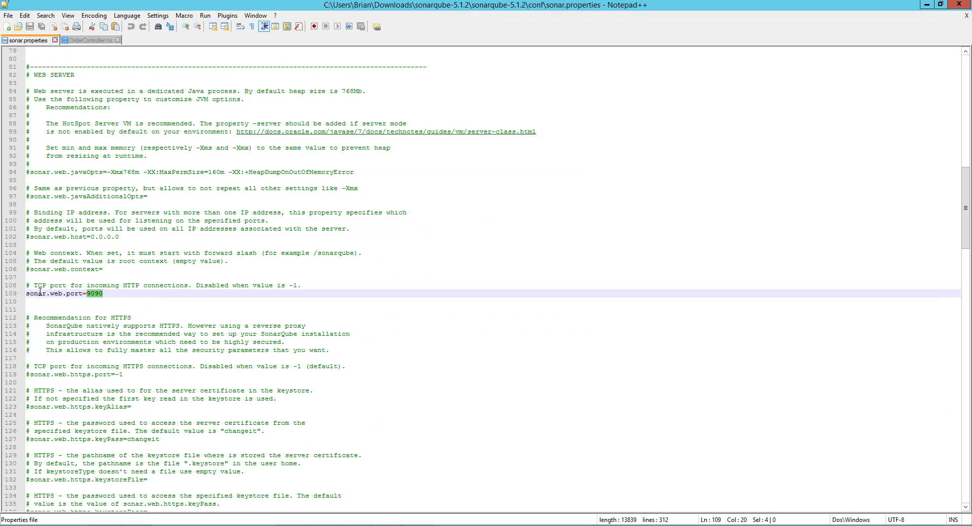
{"action": "left_click", "coordinate": [105, 297]}
{"action": "double_click", "coordinate": [95, 294]}
Look over the Elasticsearch section, its JVM options and default search port 9001.
{"action": "scroll", "coordinate": [108, 296], "scroll_direction": "down", "scroll_amount": 17}
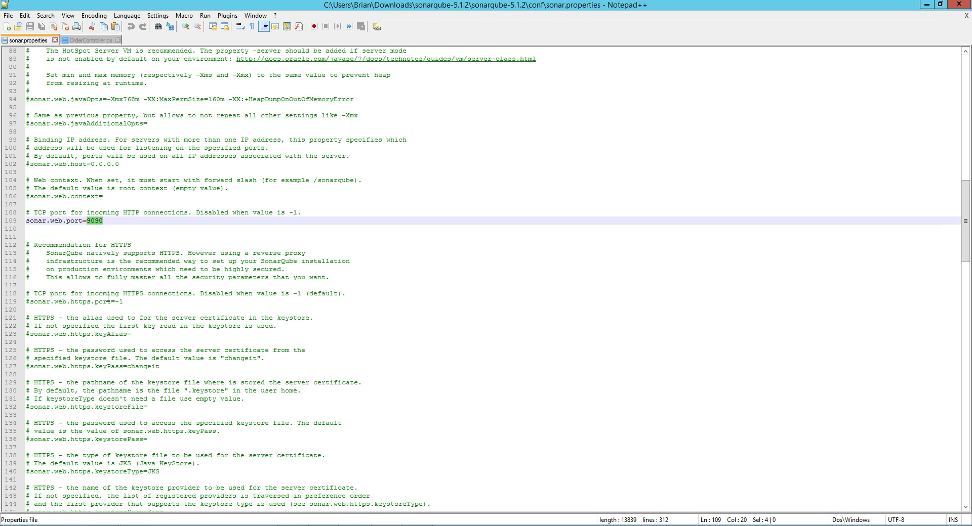
{"action": "scroll", "coordinate": [114, 306], "scroll_direction": "down", "scroll_amount": 7}
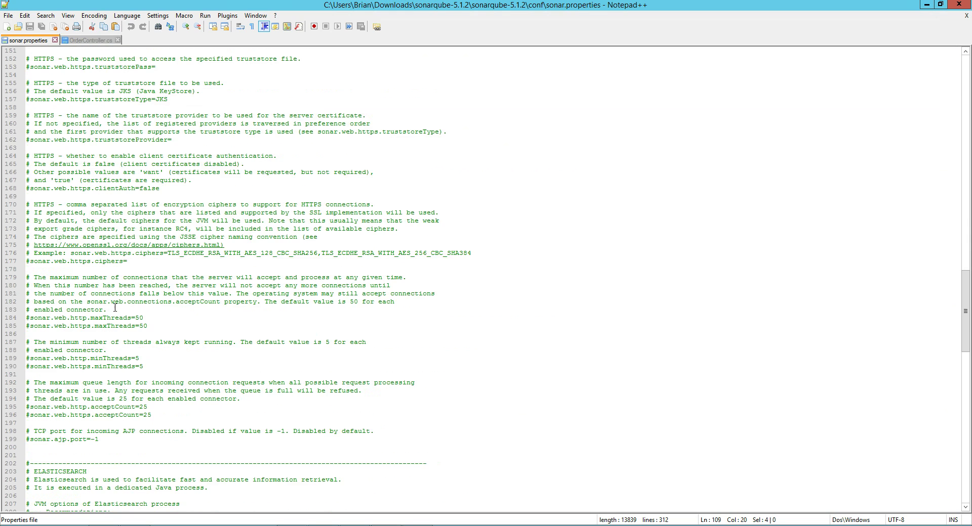
{"action": "scroll", "coordinate": [118, 311], "scroll_direction": "down", "scroll_amount": 4}
{"action": "scroll", "coordinate": [133, 316], "scroll_direction": "down", "scroll_amount": 4}
{"action": "double_click", "coordinate": [67, 277]}
{"action": "double_click", "coordinate": [126, 309]}
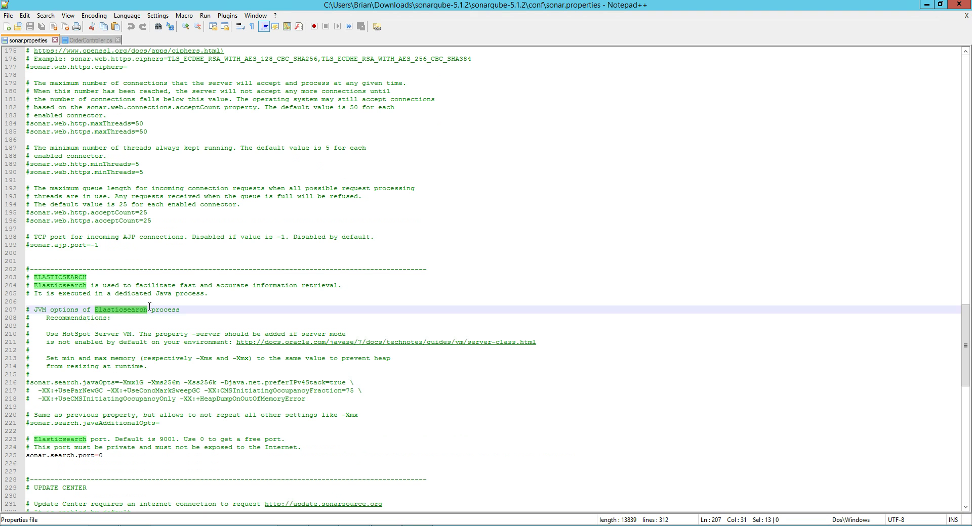
{"action": "double_click", "coordinate": [167, 440]}
{"action": "scroll", "coordinate": [174, 363], "scroll_direction": "down", "scroll_amount": 4}
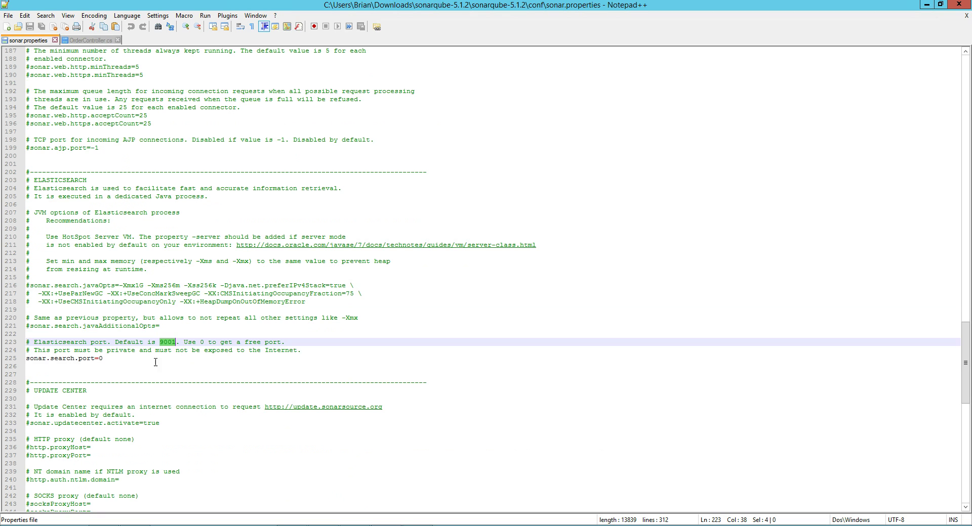
{"action": "double_click", "coordinate": [61, 359]}
{"action": "left_click", "coordinate": [103, 358]}
{"action": "left_click_drag", "start_coordinate": [285, 343], "coordinate": [187, 343]}
{"action": "double_click", "coordinate": [58, 179]}
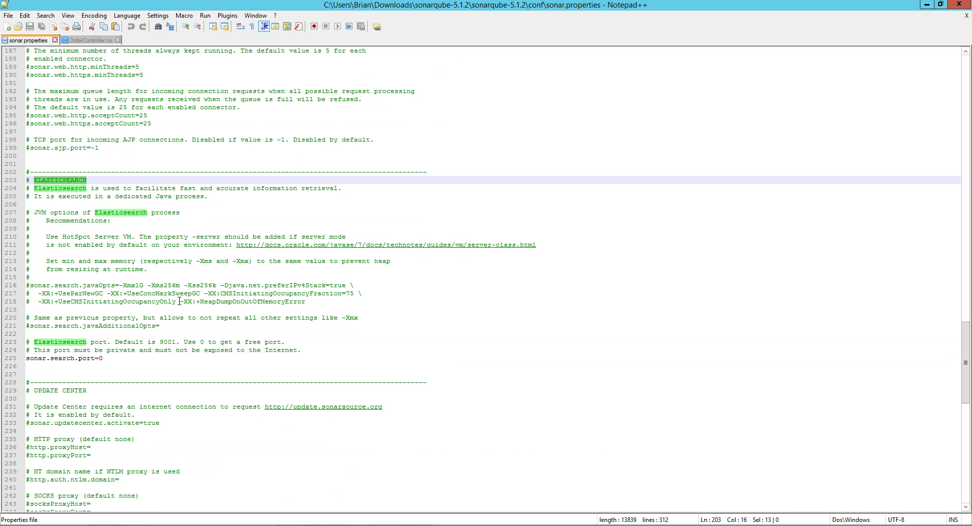
{"action": "double_click", "coordinate": [249, 301]}
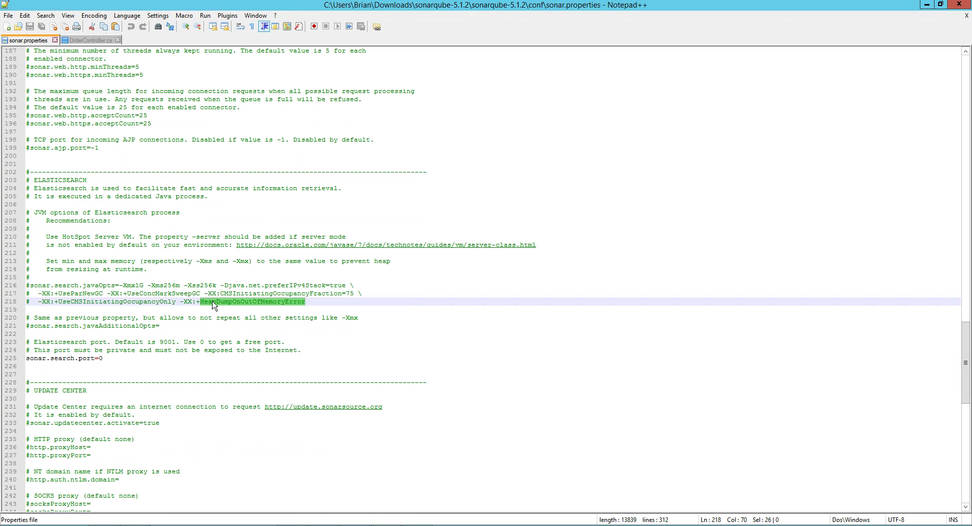
Scroll through the remaining settings and return to the conf folder in File Explorer.
{"action": "scroll", "coordinate": [188, 290], "scroll_direction": "down", "scroll_amount": 2}
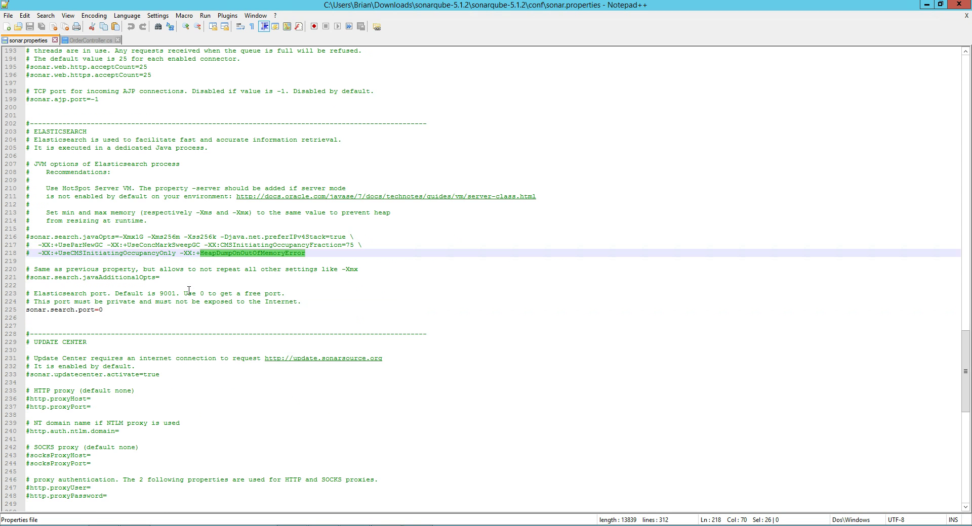
{"action": "scroll", "coordinate": [189, 290], "scroll_direction": "down", "scroll_amount": 16}
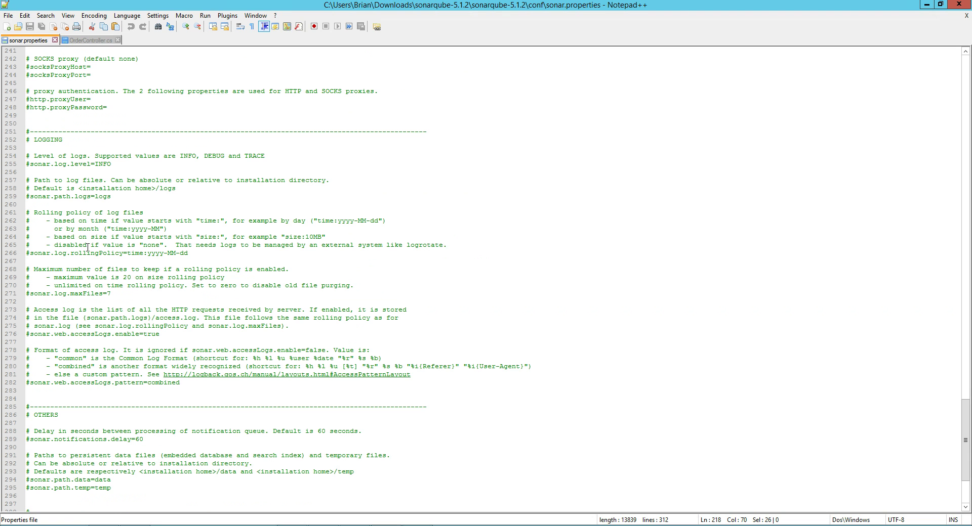
{"action": "scroll", "coordinate": [110, 270], "scroll_direction": "down", "scroll_amount": 4}
{"action": "scroll", "coordinate": [109, 270], "scroll_direction": "down", "scroll_amount": 1}
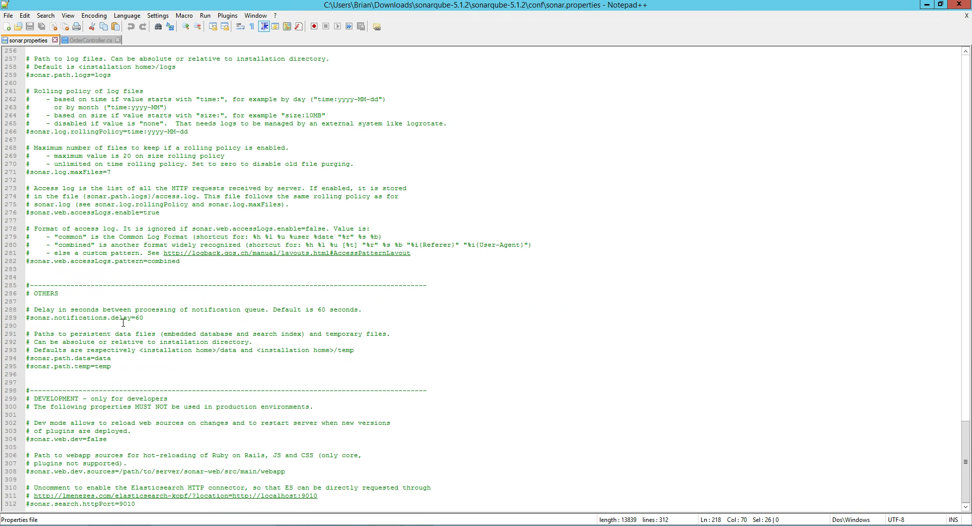
{"action": "scroll", "coordinate": [123, 323], "scroll_direction": "up", "scroll_amount": 20}
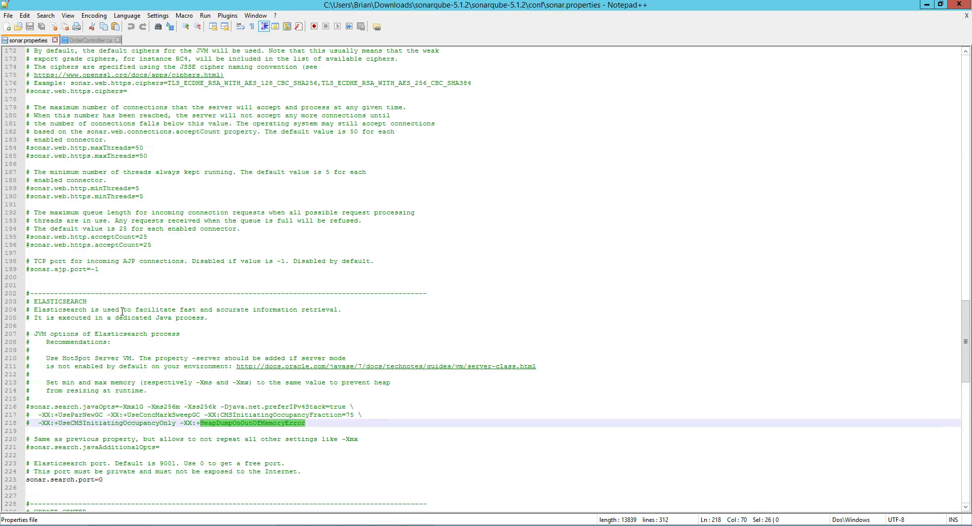
{"action": "scroll", "coordinate": [123, 312], "scroll_direction": "up", "scroll_amount": 20}
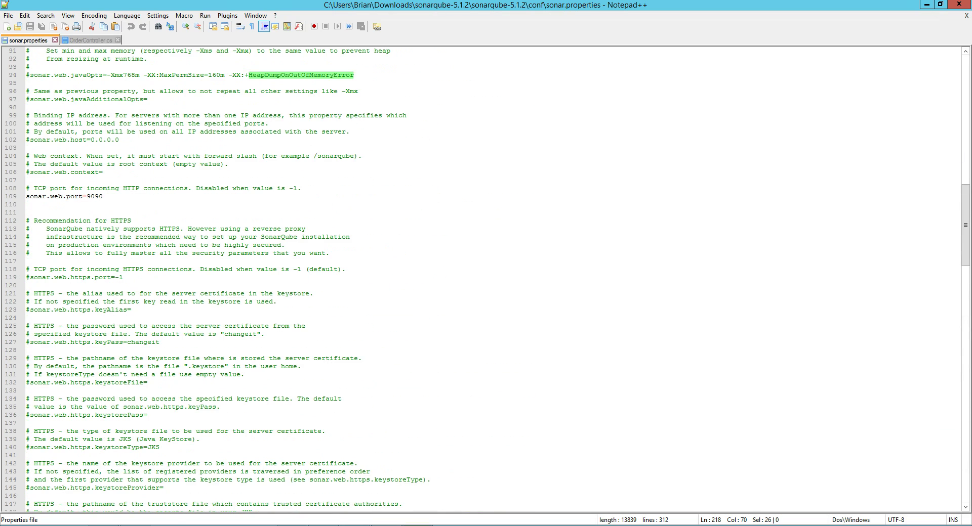
{"action": "key", "text": "alt+Tab"}
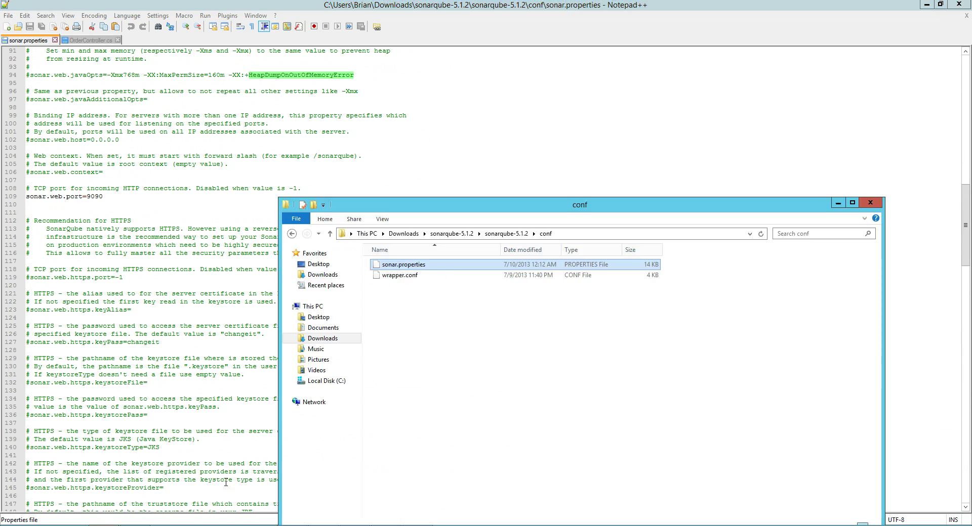
Open C:\SonarQube\MSBuild.SonarQube.Runner-1.0.1\SonarQube.Analysis.xml for editing in Notepad++.
{"action": "left_click", "coordinate": [464, 235]}
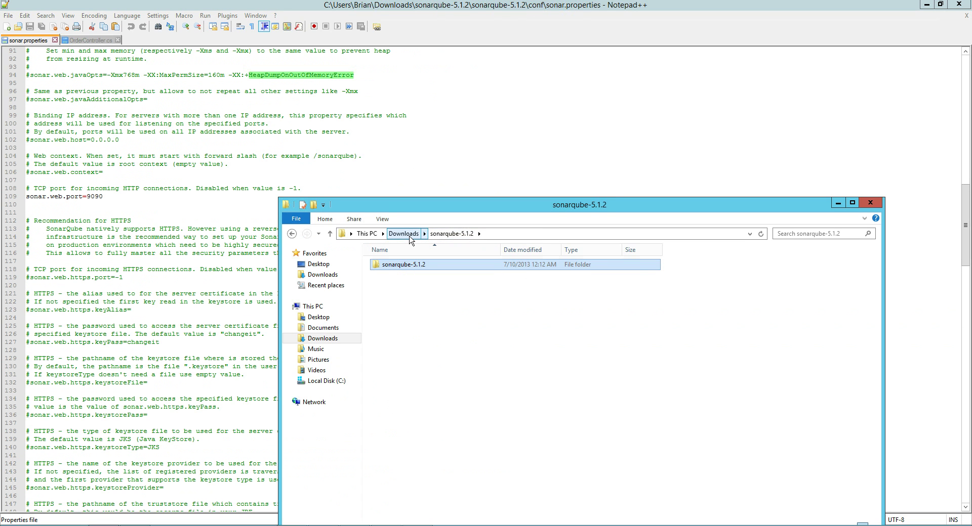
{"action": "left_click", "coordinate": [408, 234]}
{"action": "double_click", "coordinate": [405, 276]}
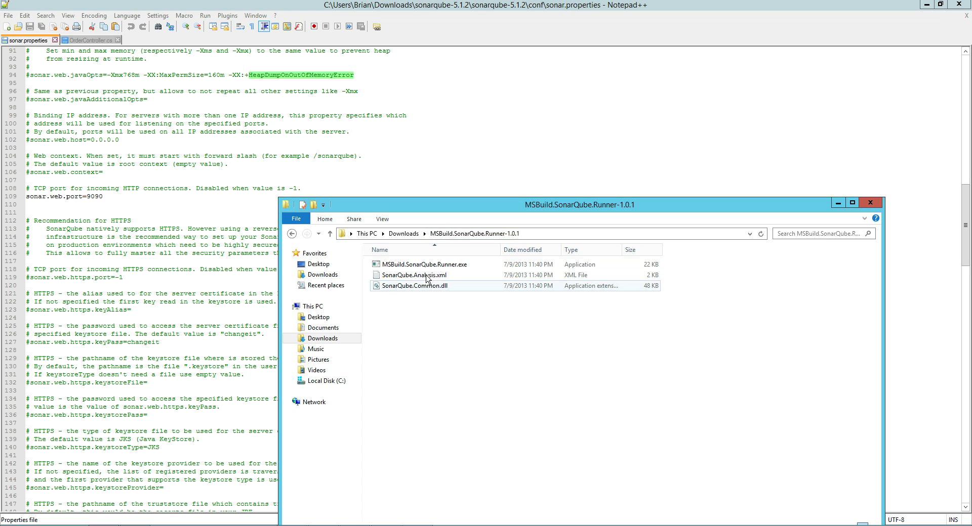
{"action": "left_click", "coordinate": [326, 380]}
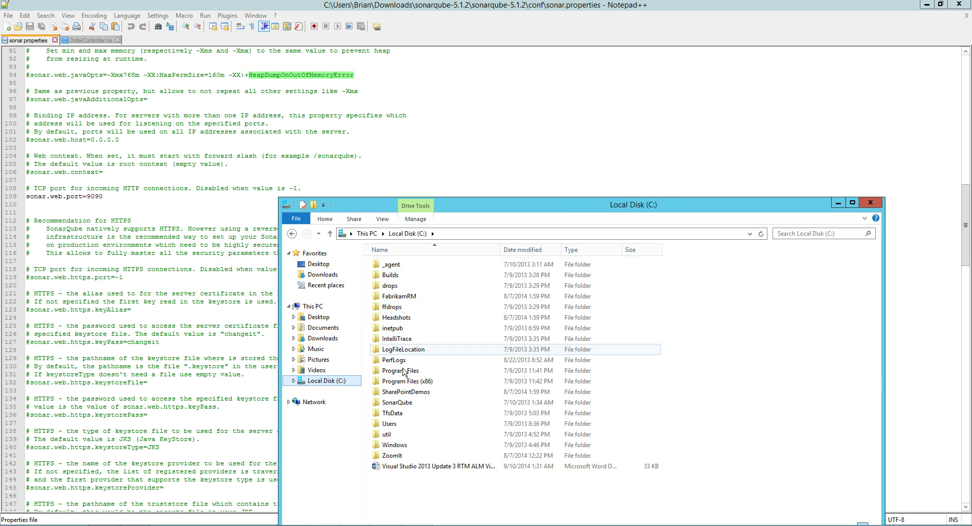
{"action": "double_click", "coordinate": [397, 403]}
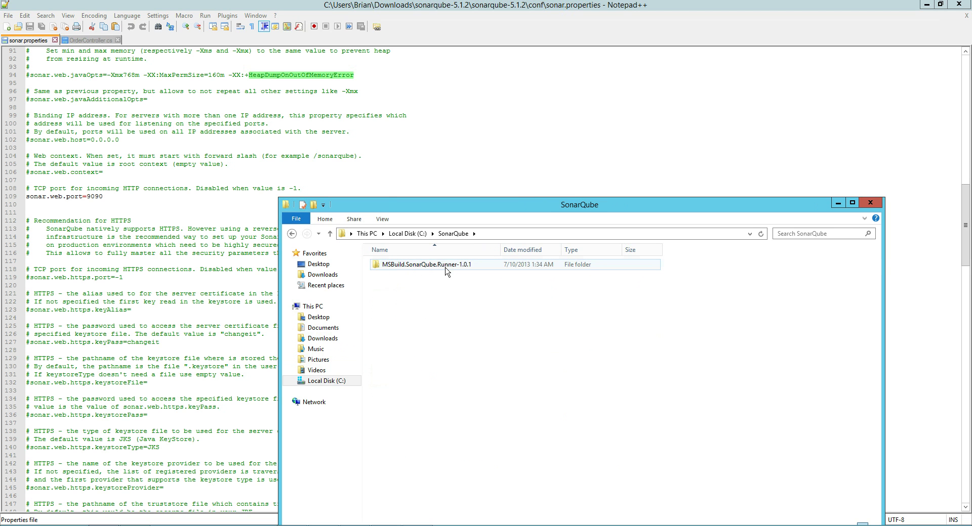
{"action": "left_click", "coordinate": [443, 269]}
{"action": "double_click", "coordinate": [443, 269]}
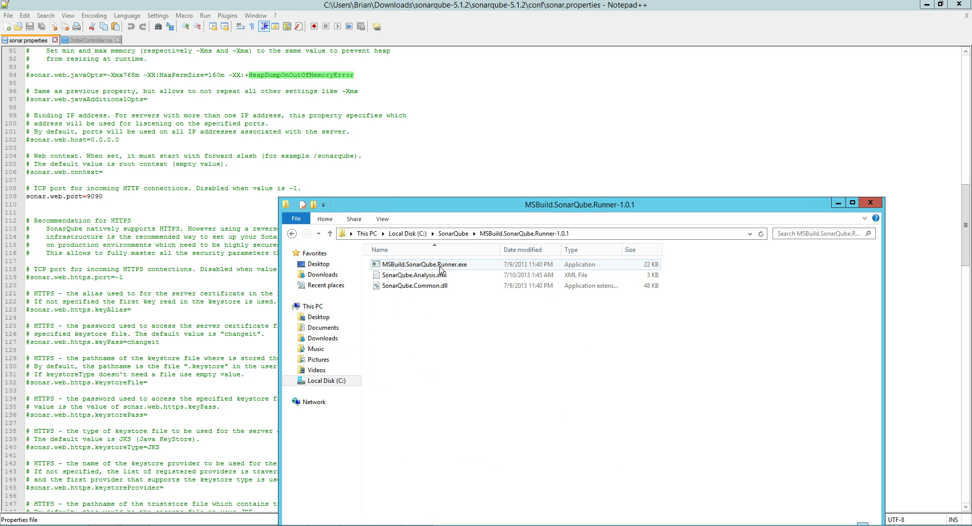
{"action": "right_click", "coordinate": [417, 277]}
{"action": "left_click", "coordinate": [452, 307]}
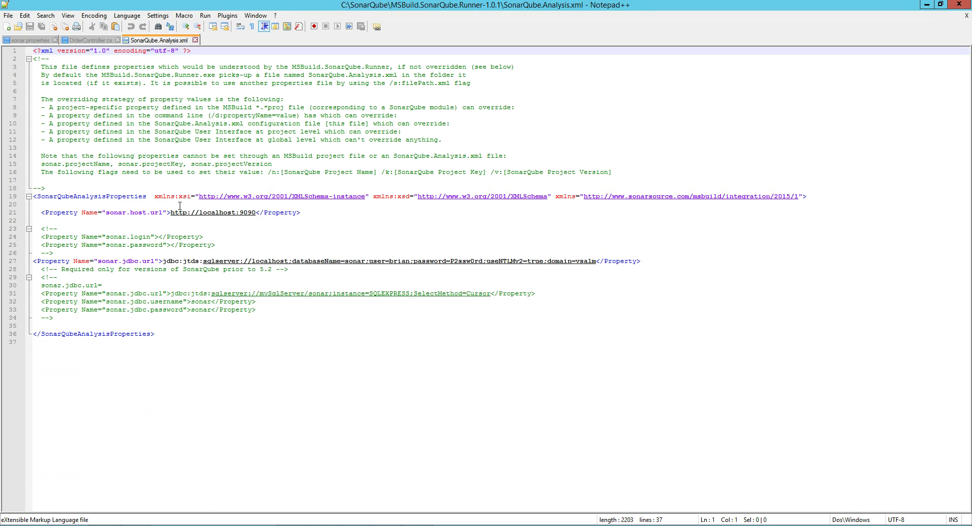
Highlight the 9090 port in sonar.host.url and the jdbc connection property, then bring up the SonarQube console.
{"action": "mouse_move", "coordinate": [256, 212]}
{"action": "left_mouse_down"}
{"action": "mouse_move", "coordinate": [220, 213]}
{"action": "mouse_move", "coordinate": [239, 213]}
{"action": "left_mouse_up"}
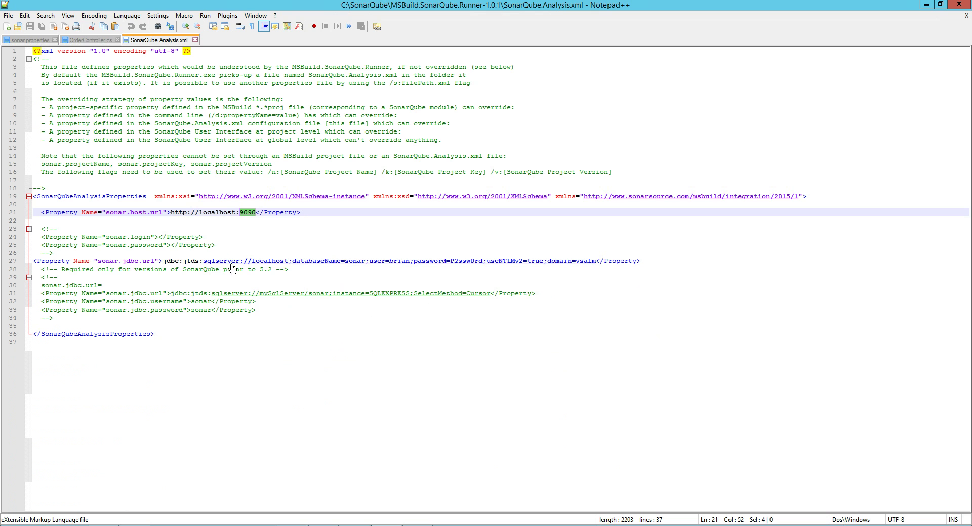
{"action": "double_click", "coordinate": [130, 261]}
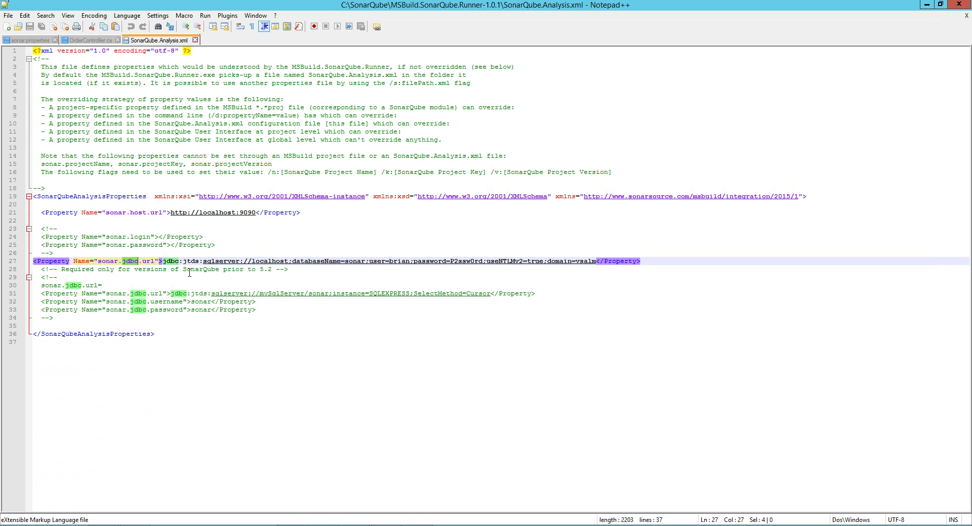
{"action": "left_click", "coordinate": [337, 310]}
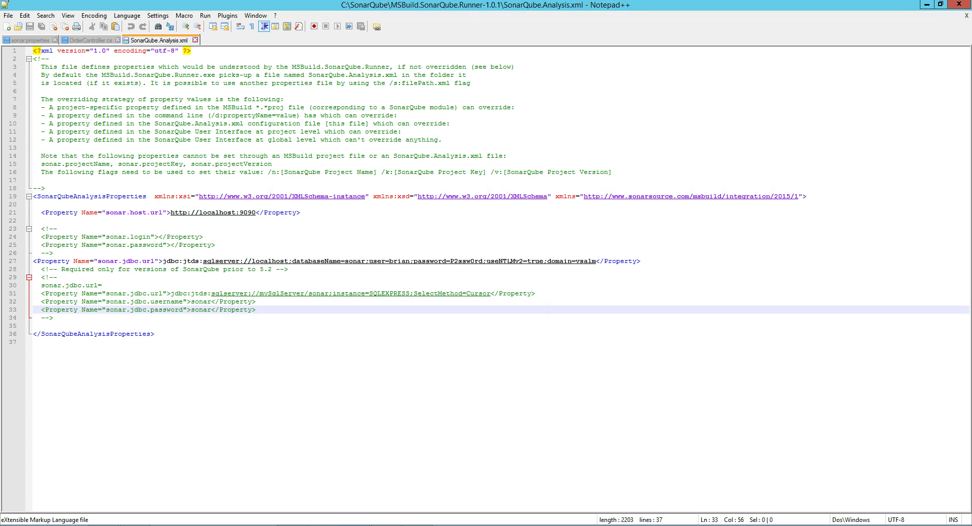
{"action": "key", "text": "alt+Tab"}
{"action": "key", "text": "alt+Tab"}
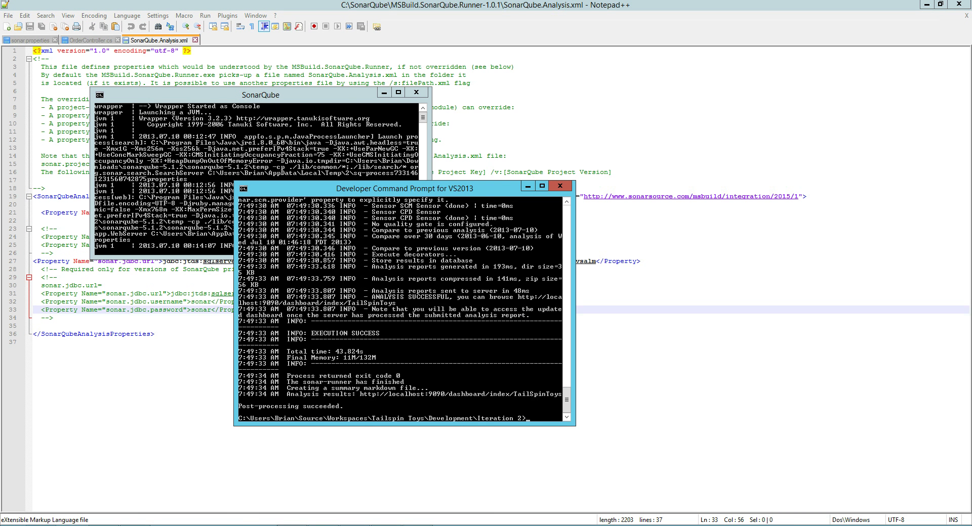
Show the TailSpinToys dashboard with time changes since the previous version.
{"action": "key", "text": "alt+Tab"}
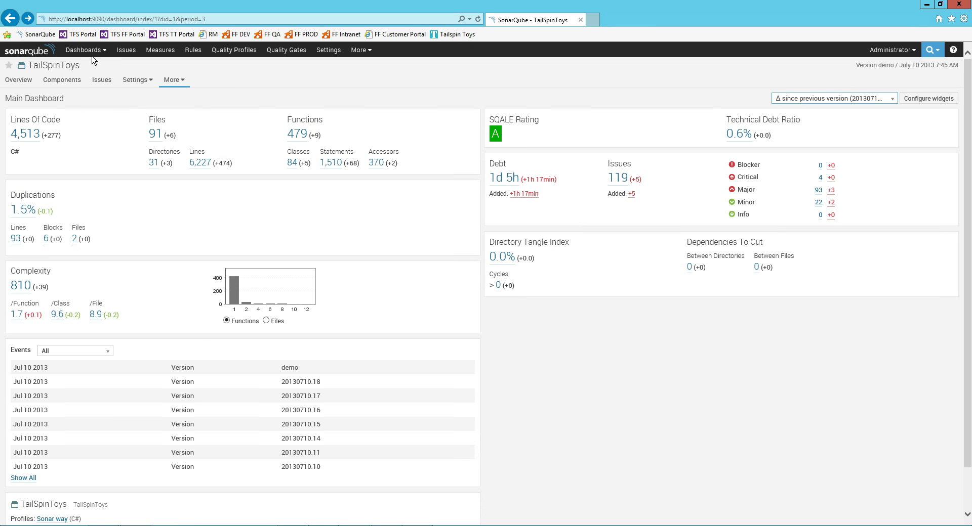
{"action": "left_click", "coordinate": [44, 53]}
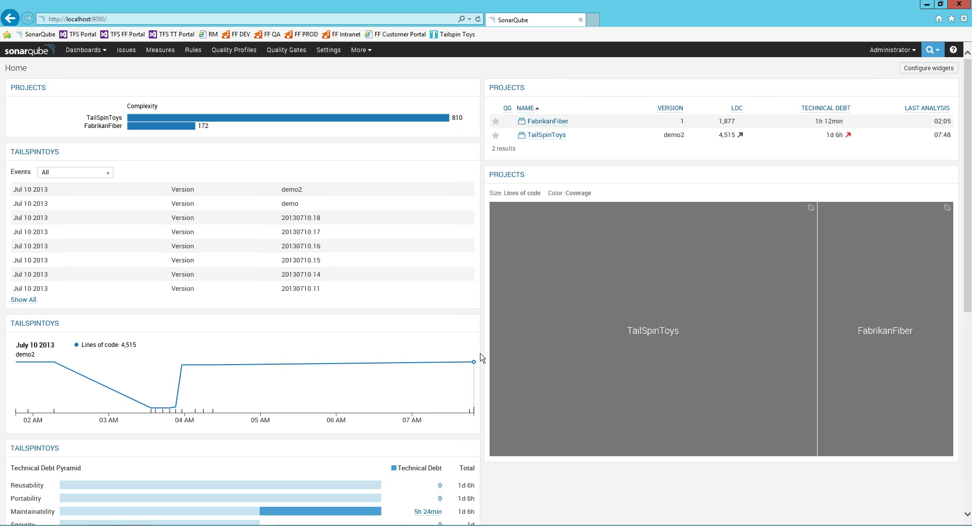
{"action": "left_click", "coordinate": [549, 139]}
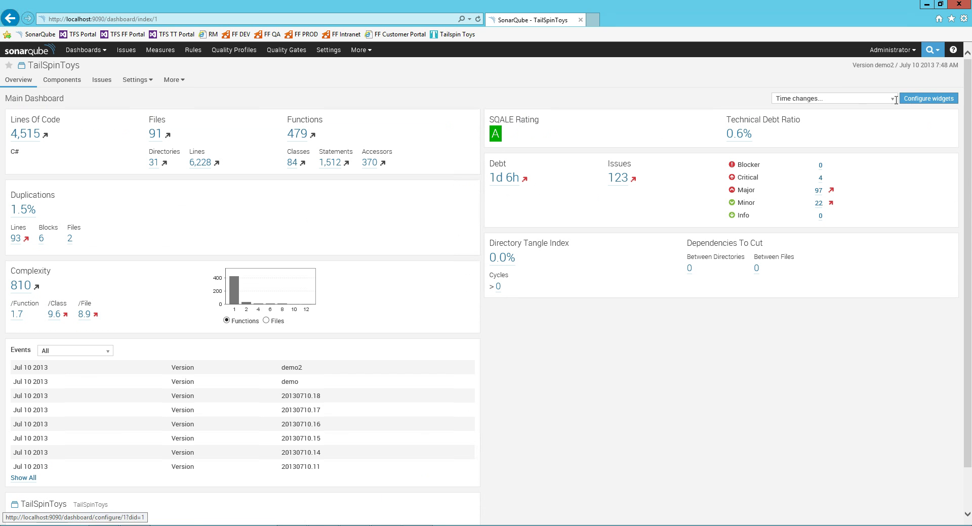
{"action": "left_click", "coordinate": [878, 102]}
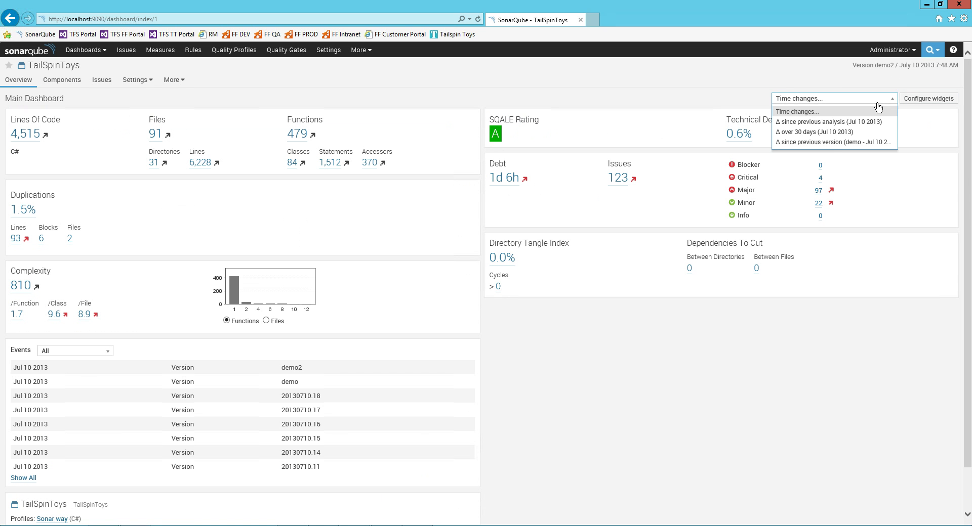
{"action": "left_click", "coordinate": [833, 142]}
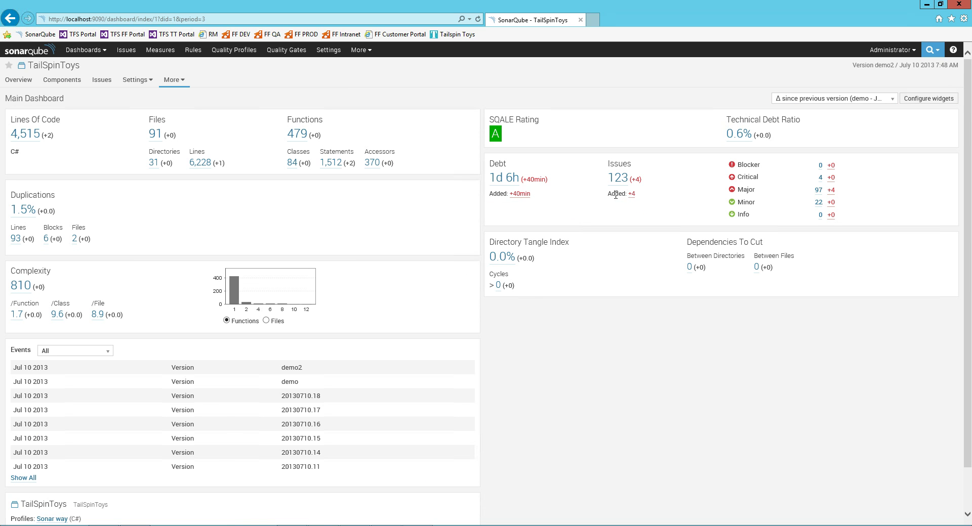
Inspect the 4 issues added in OrderController.cs, then return to Notepad++.
{"action": "left_click", "coordinate": [631, 194]}
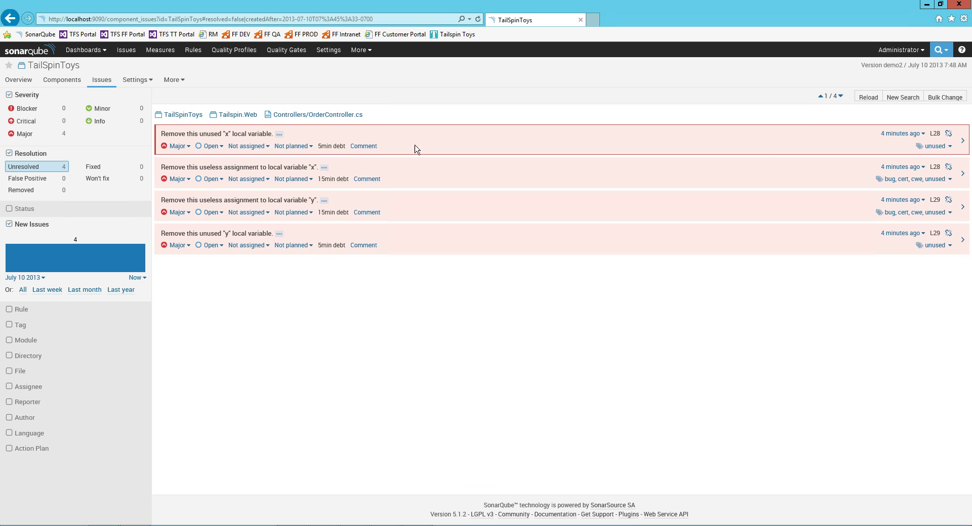
{"action": "left_click", "coordinate": [325, 181]}
{"action": "double_click", "coordinate": [329, 211]}
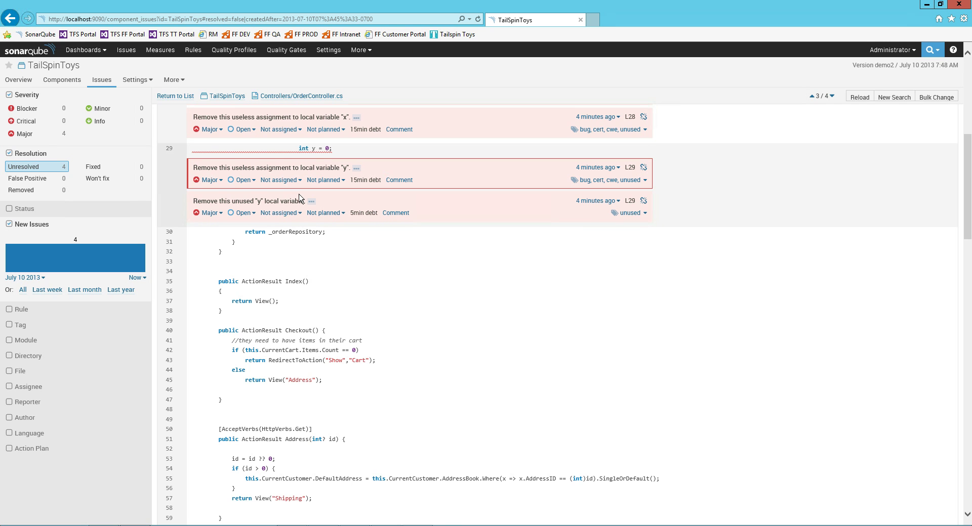
{"action": "scroll", "coordinate": [303, 228], "scroll_direction": "down", "scroll_amount": 4}
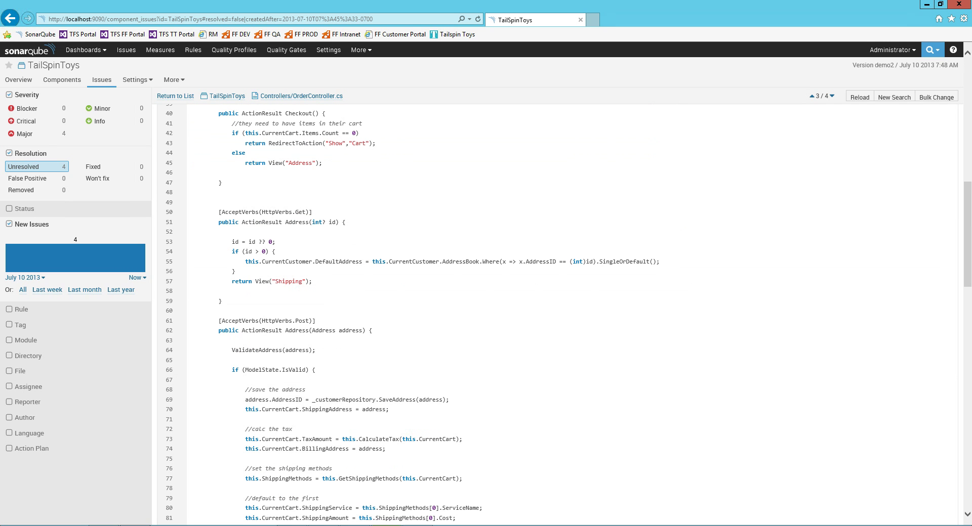
{"action": "left_click", "coordinate": [386, 525]}
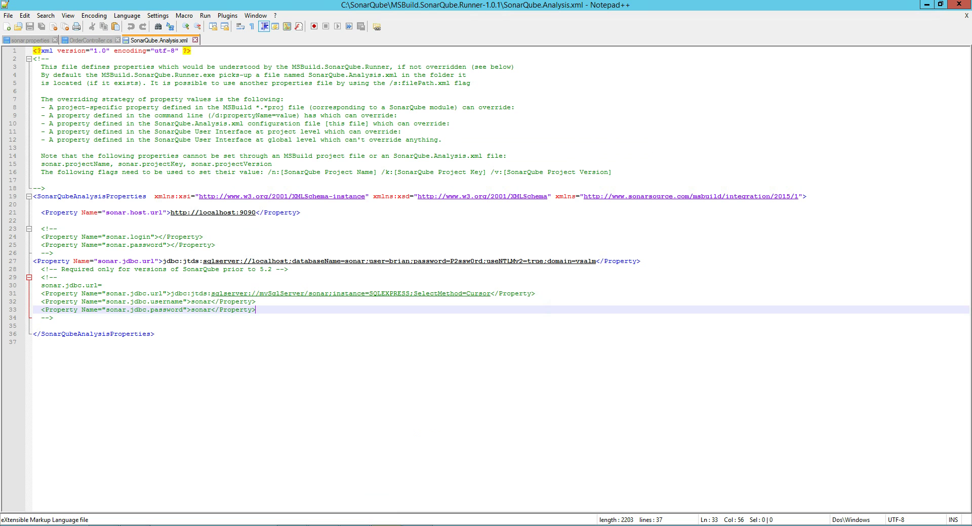
Delete the 'int x = 1;' and 'int y = 0;' lines and the leftover blank line from OrderController.cs, then save it.
{"action": "left_click", "coordinate": [92, 42]}
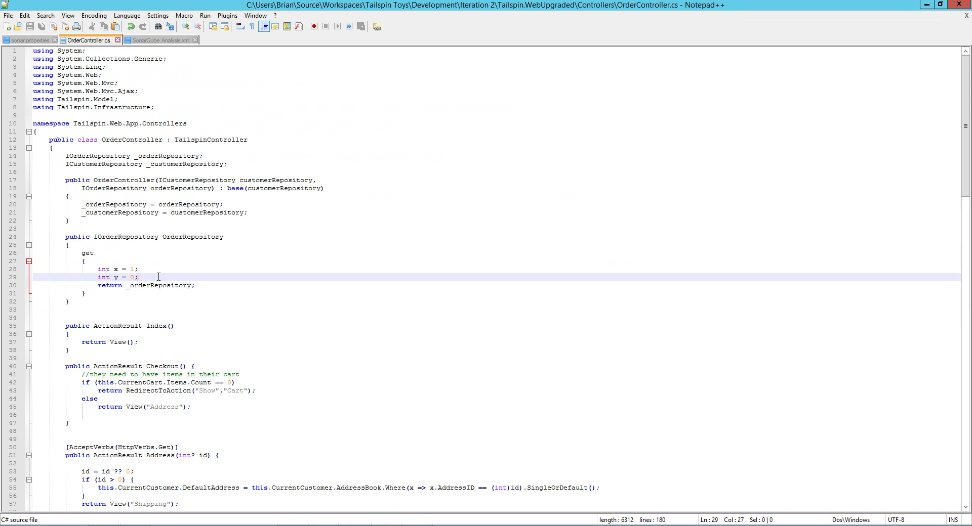
{"action": "left_click_drag", "start_coordinate": [159, 276], "coordinate": [98, 270]}
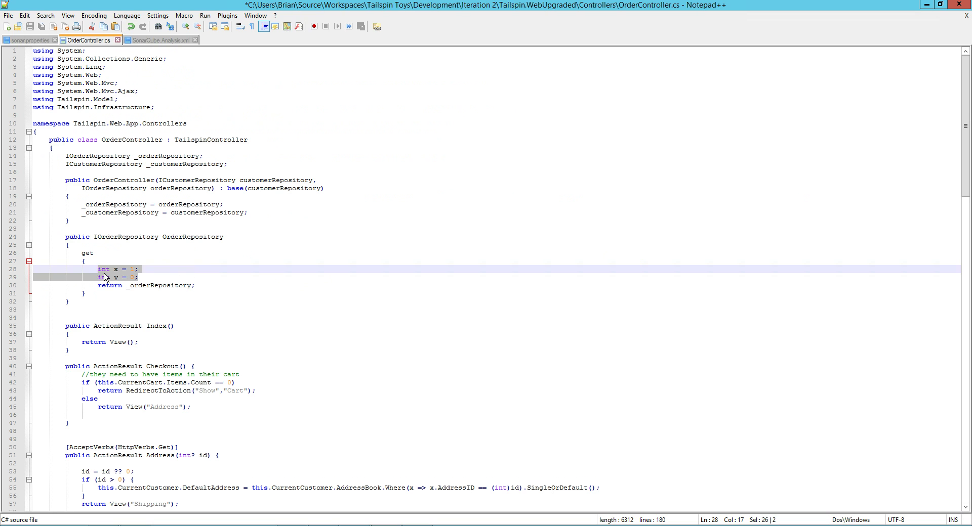
{"action": "key", "text": "Delete"}
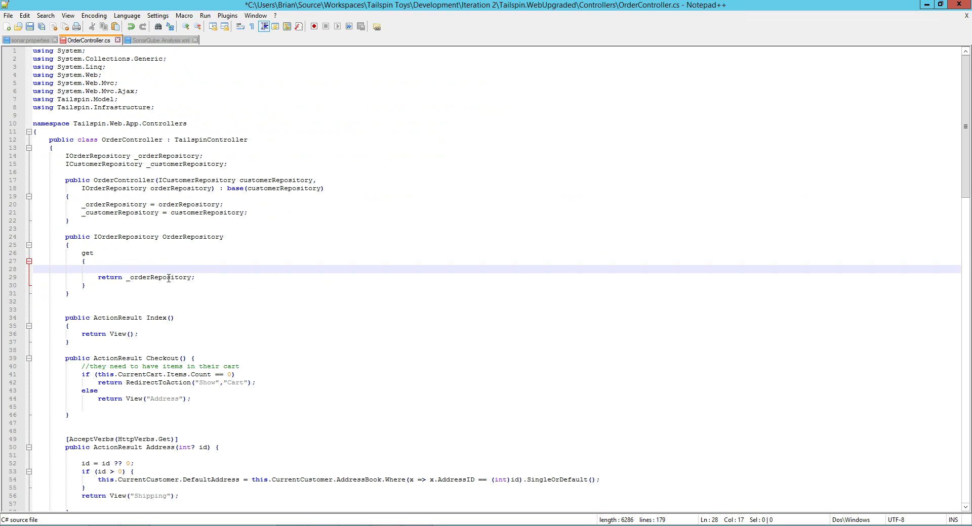
{"action": "key", "text": "Home"}
{"action": "key", "text": "BackSpace"}
{"action": "key", "text": "ctrl+s"}
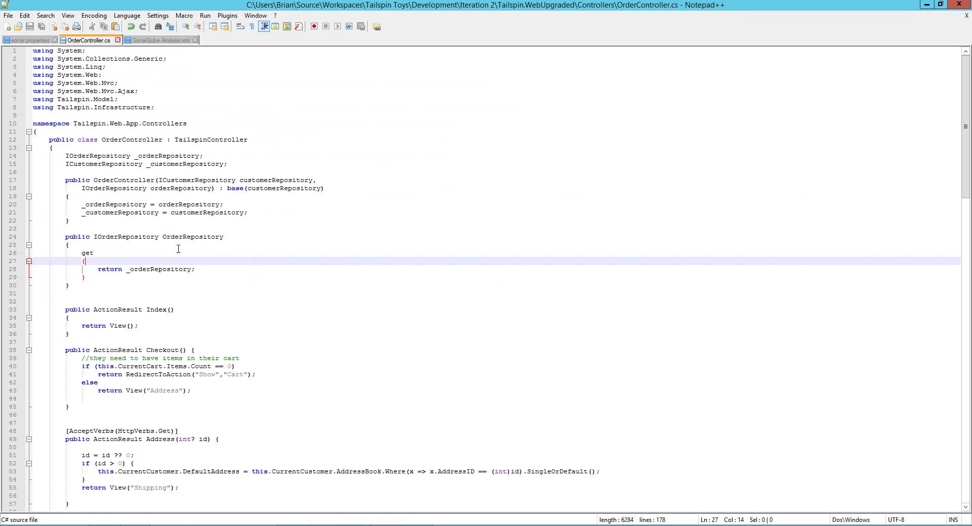
Rerun the SonarQube runner begin command, msbuild, and the runner end command at the prompt.
{"action": "key", "text": "alt+Tab"}
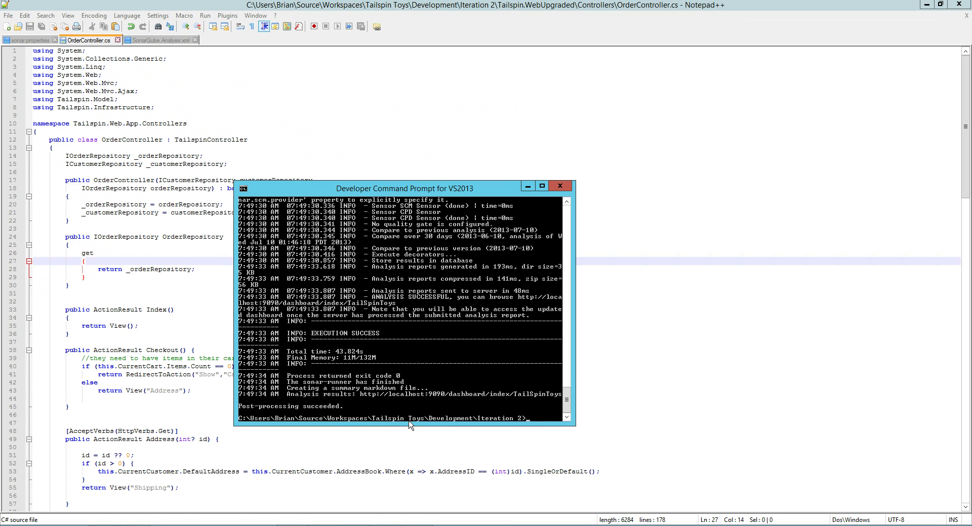
{"action": "key", "text": "Up"}
{"action": "key", "text": "Up"}
{"action": "key", "text": "Up"}
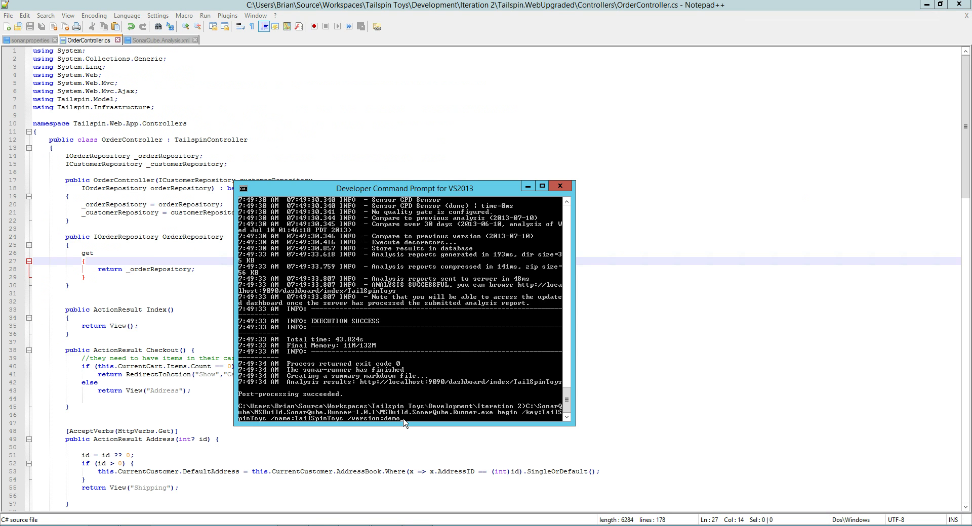
{"action": "key", "text": "Return"}
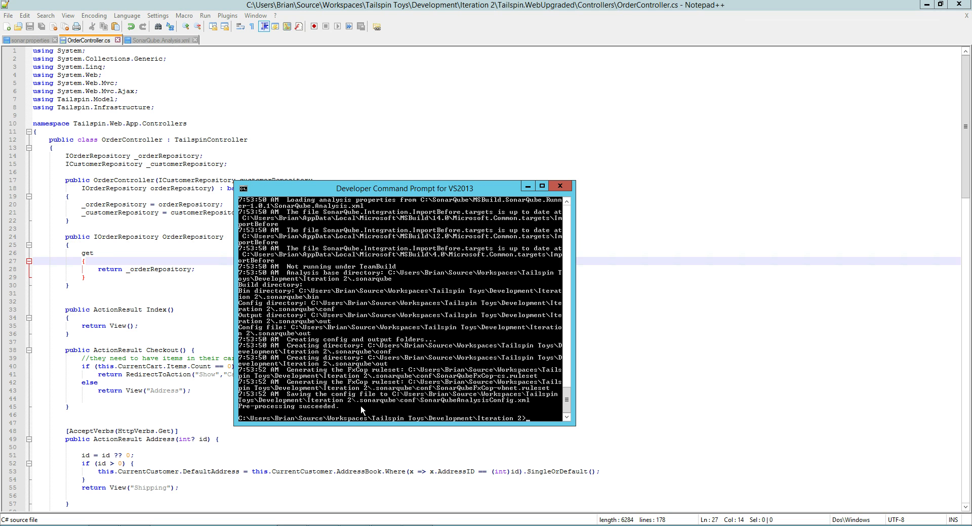
{"action": "type", "text": "msbuild"}
{"action": "key", "text": "Return"}
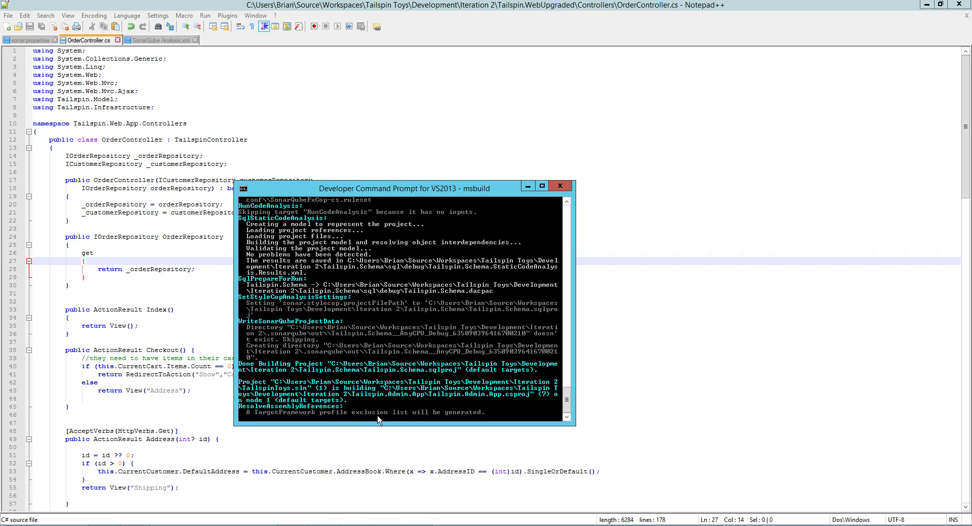
{"action": "key", "text": "Up"}
{"action": "key", "text": "Up"}
{"action": "key", "text": "Up"}
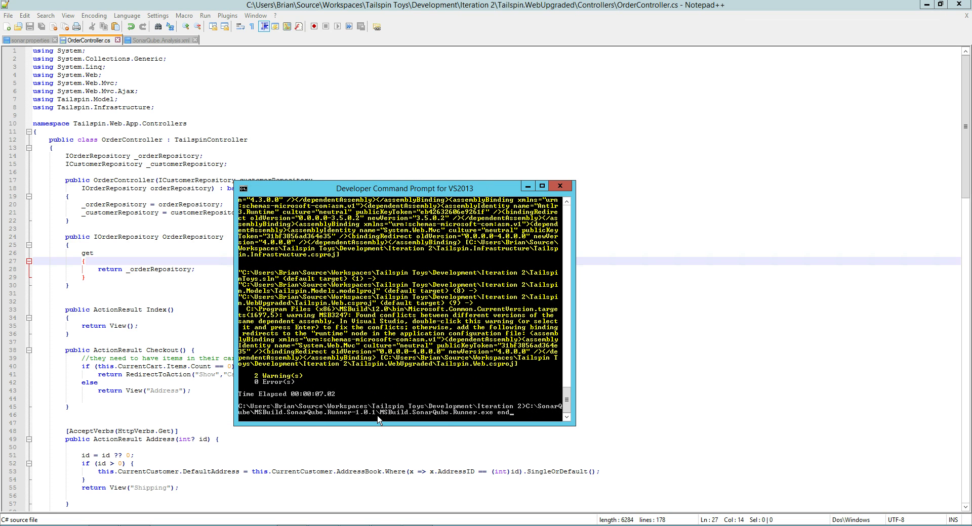
{"action": "key", "text": "Return"}
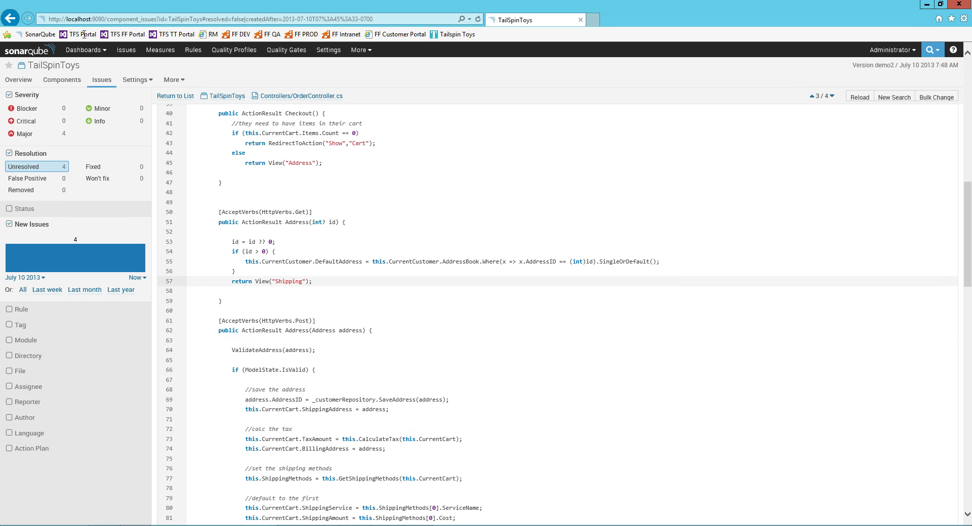
Open the Tailspin Toys project in the TFS web portal and show its build list.
{"action": "left_click", "coordinate": [180, 36]}
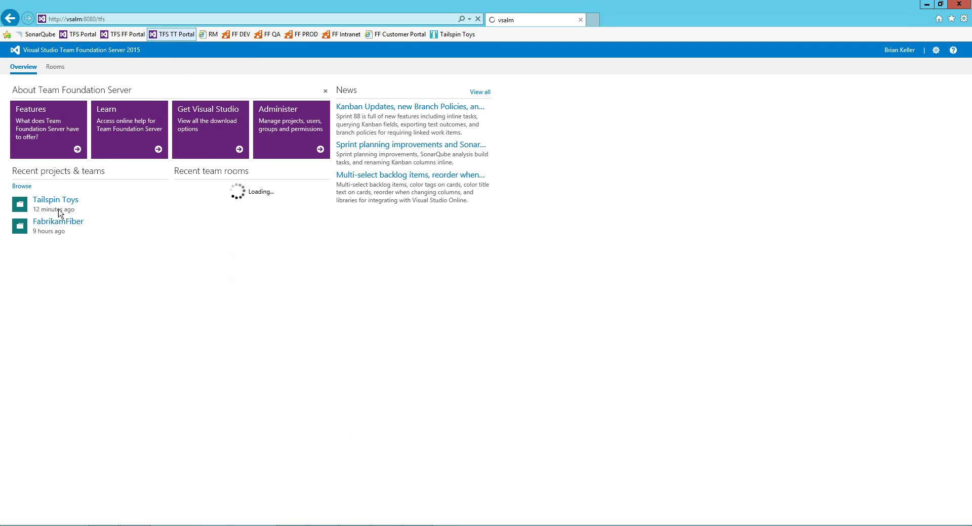
{"action": "left_click", "coordinate": [57, 201]}
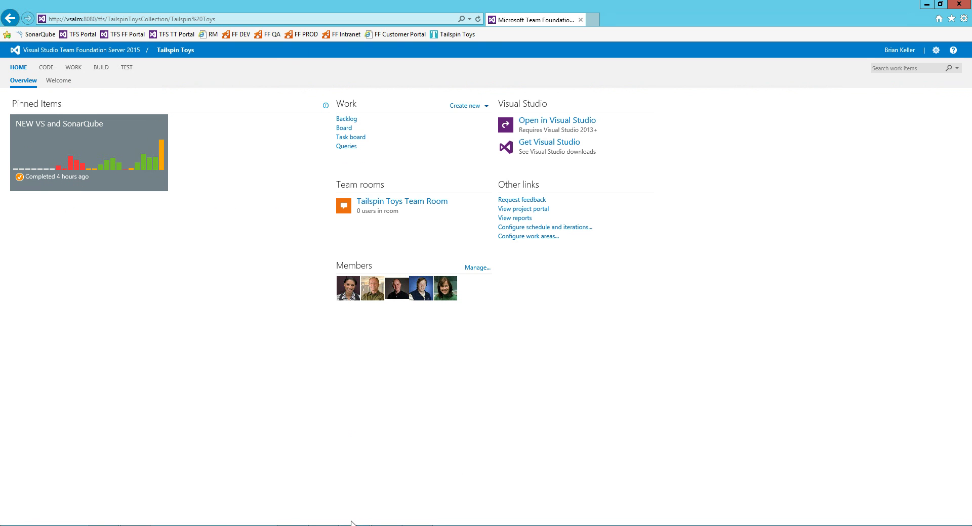
{"action": "mouse_move", "coordinate": [292, 525]}
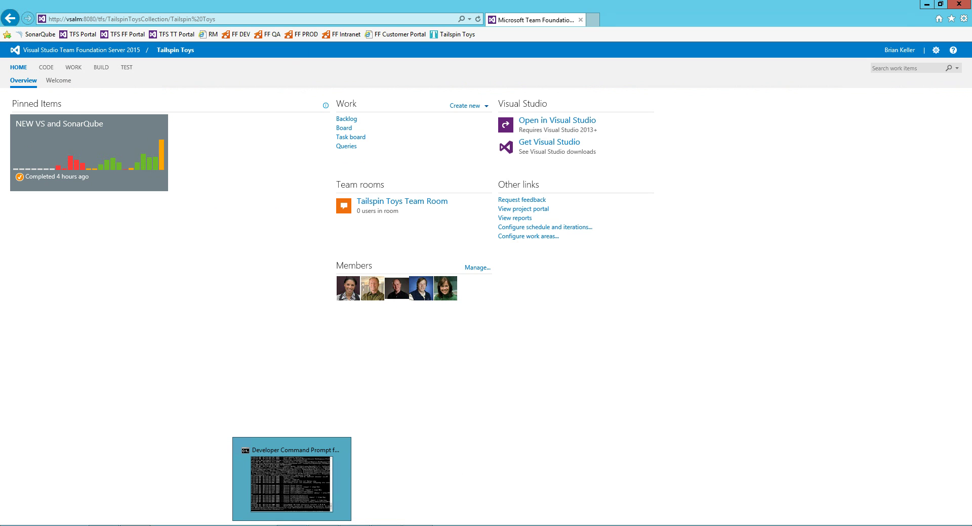
{"action": "left_click", "coordinate": [100, 70]}
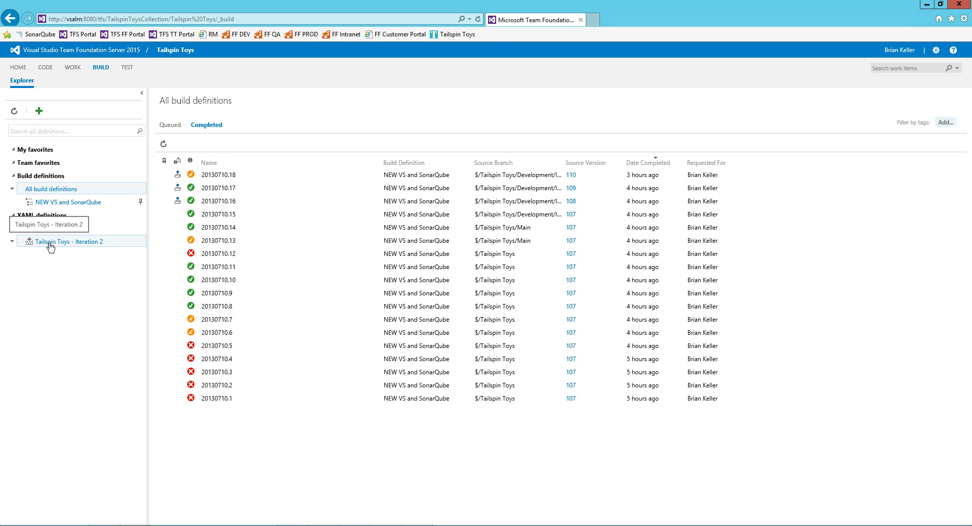
Edit the NEW VS and SonarQube definition and inspect the begin Command Line step's tool path and arguments.
{"action": "right_click", "coordinate": [56, 204]}
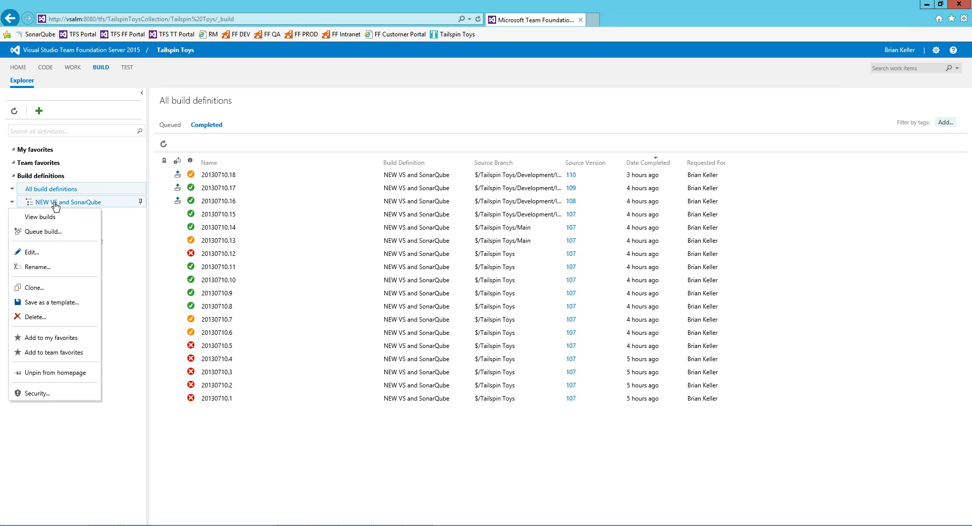
{"action": "left_click", "coordinate": [94, 251]}
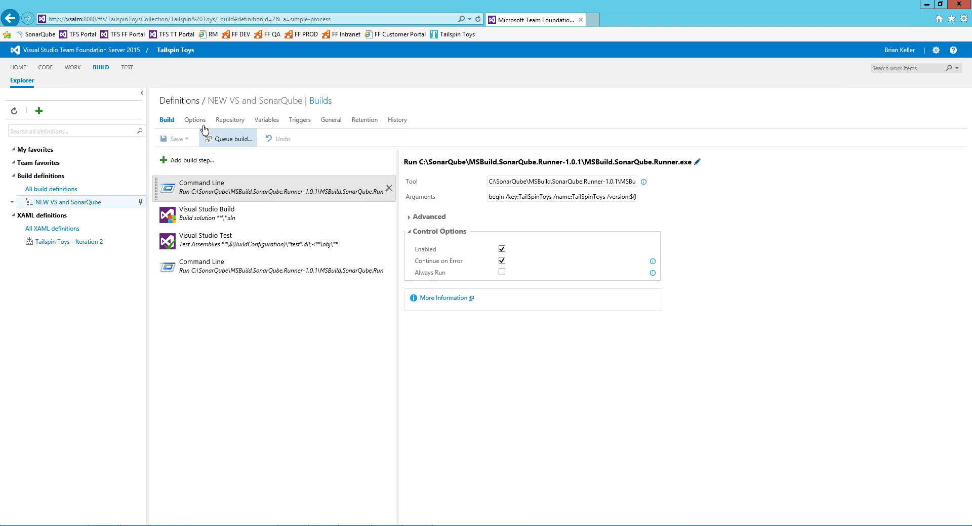
{"action": "left_click", "coordinate": [209, 190]}
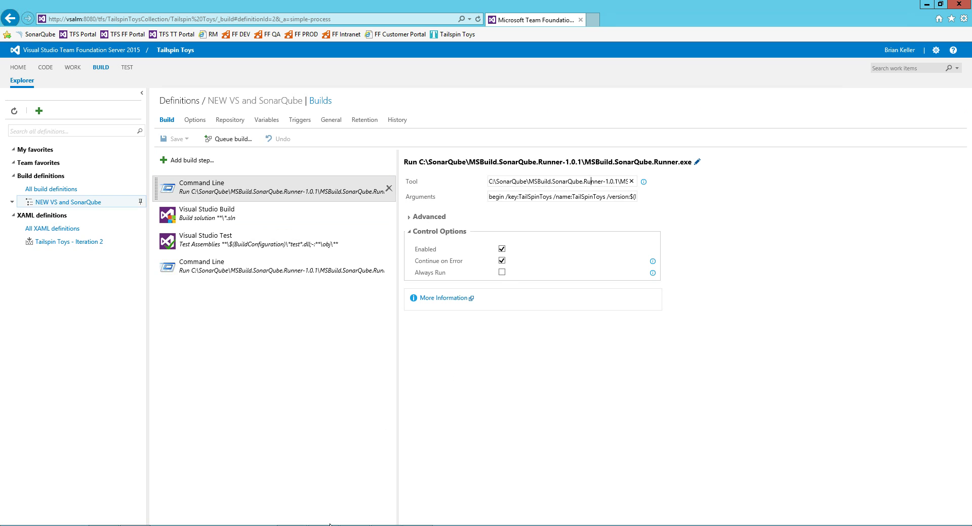
{"action": "left_click", "coordinate": [309, 519]}
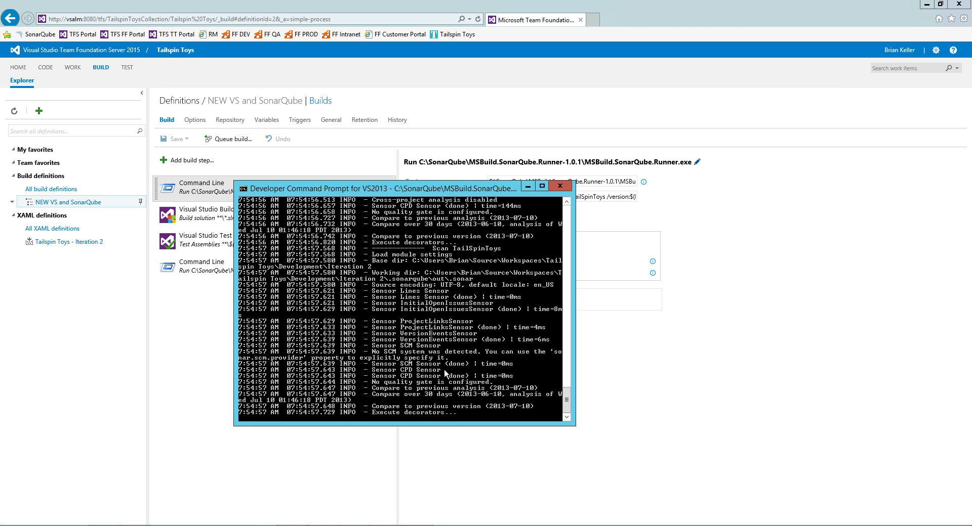
{"action": "left_click", "coordinate": [611, 181]}
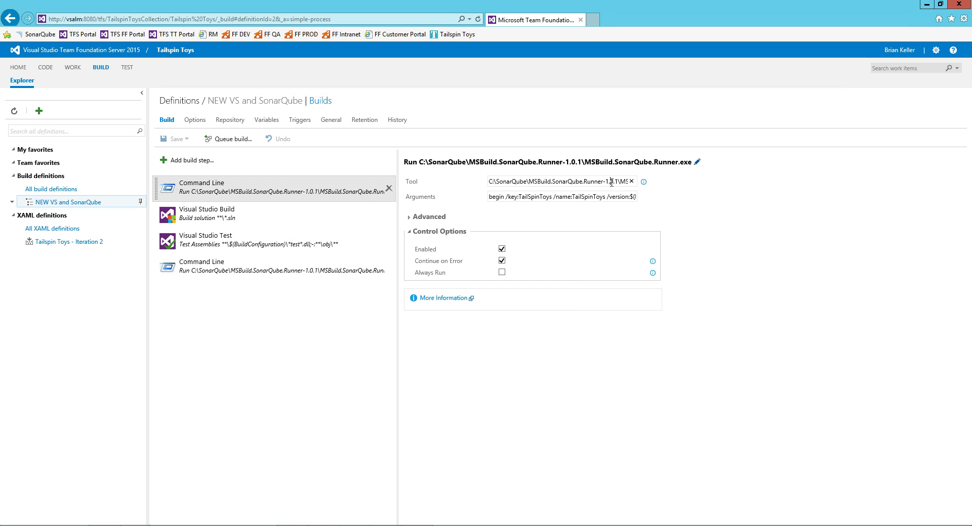
{"action": "key", "text": "End"}
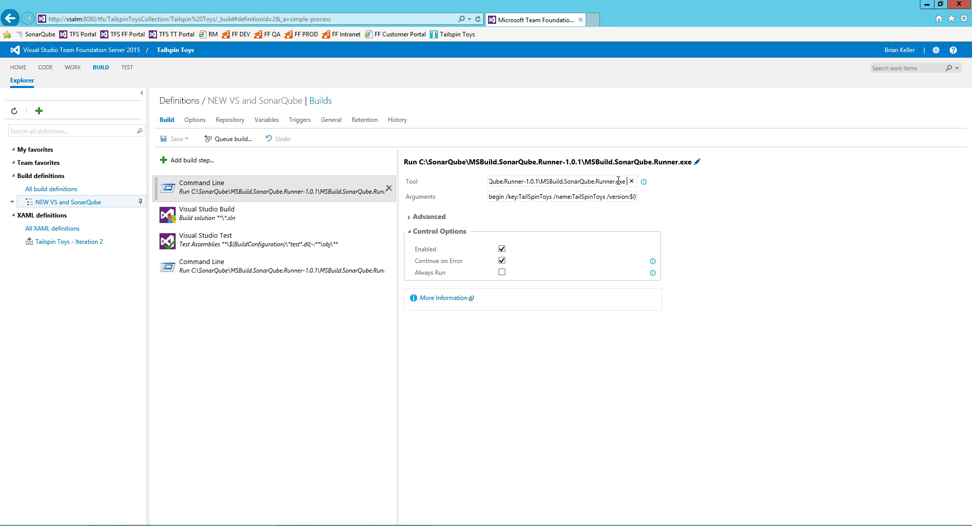
{"action": "left_click", "coordinate": [612, 197]}
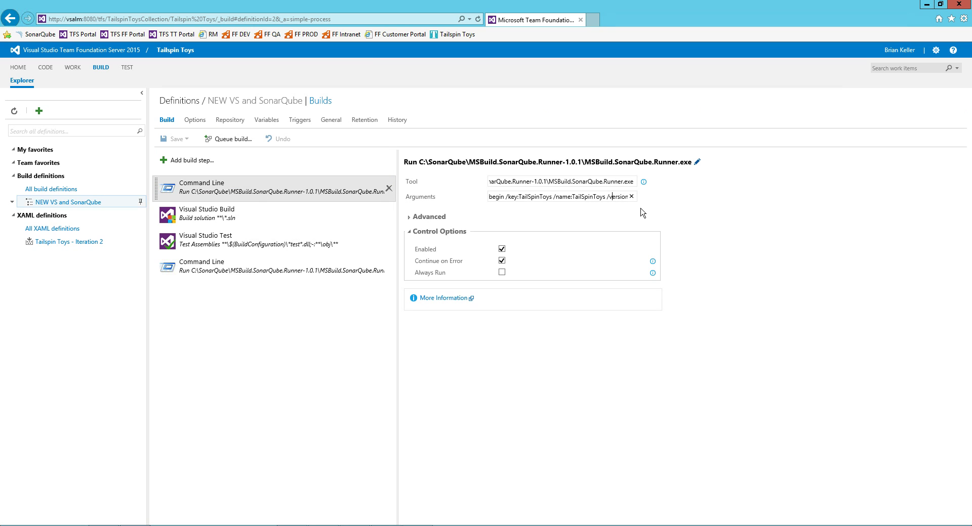
{"action": "key", "text": "End"}
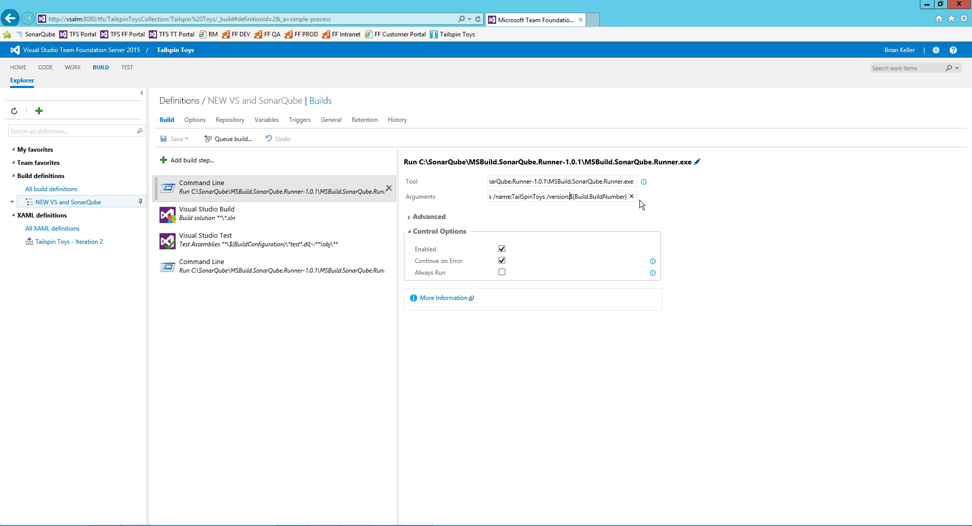
Review the second Command Line step, Visual Studio Test step and CI trigger, then open the SonarQube dashboard.
{"action": "left_click", "coordinate": [245, 268]}
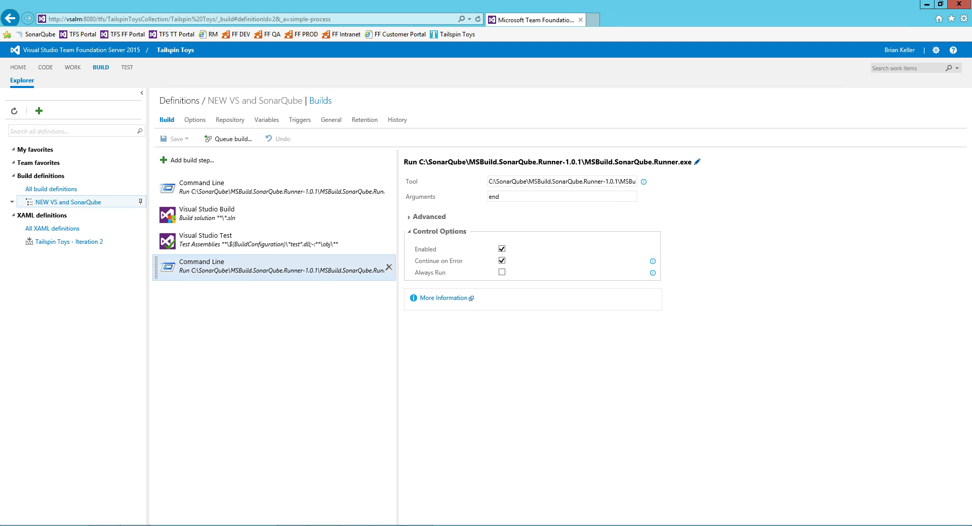
{"action": "left_click", "coordinate": [219, 248]}
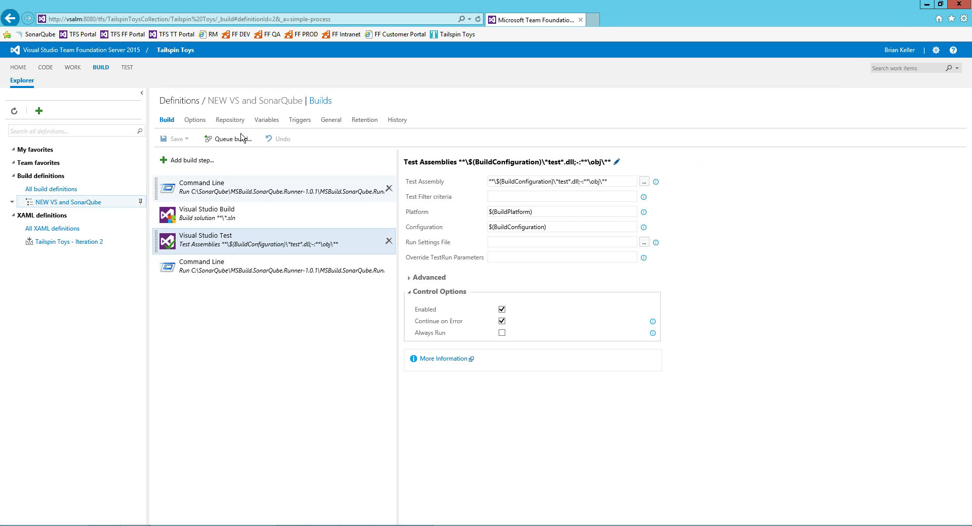
{"action": "left_click", "coordinate": [296, 122]}
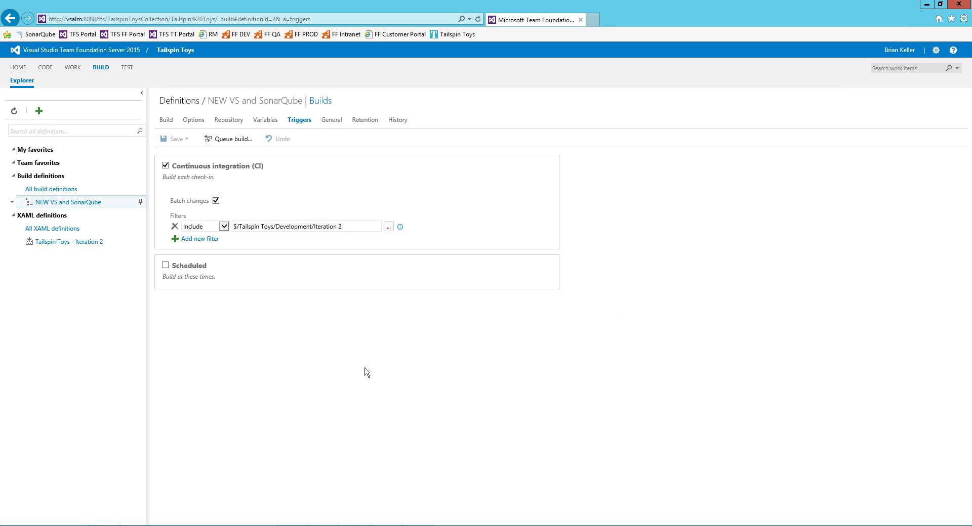
{"action": "mouse_move", "coordinate": [292, 525]}
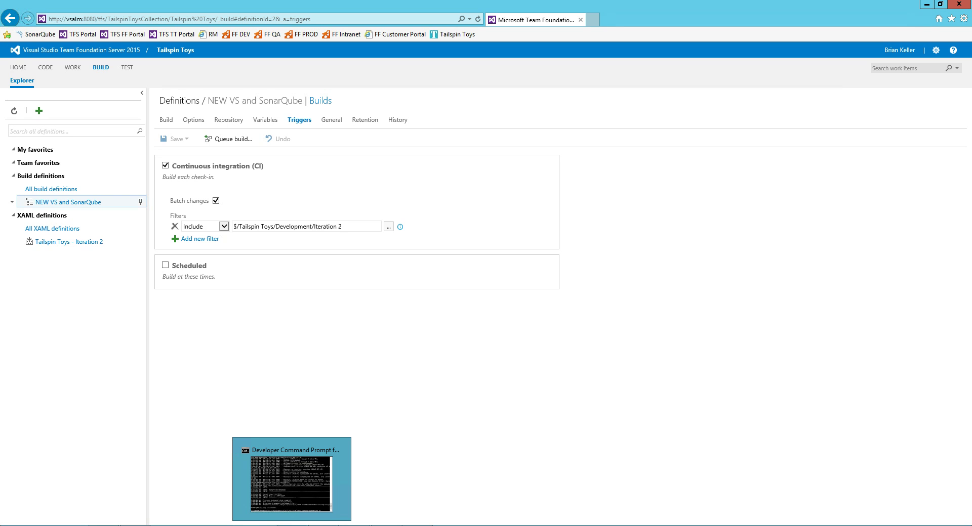
{"action": "left_click", "coordinate": [287, 493]}
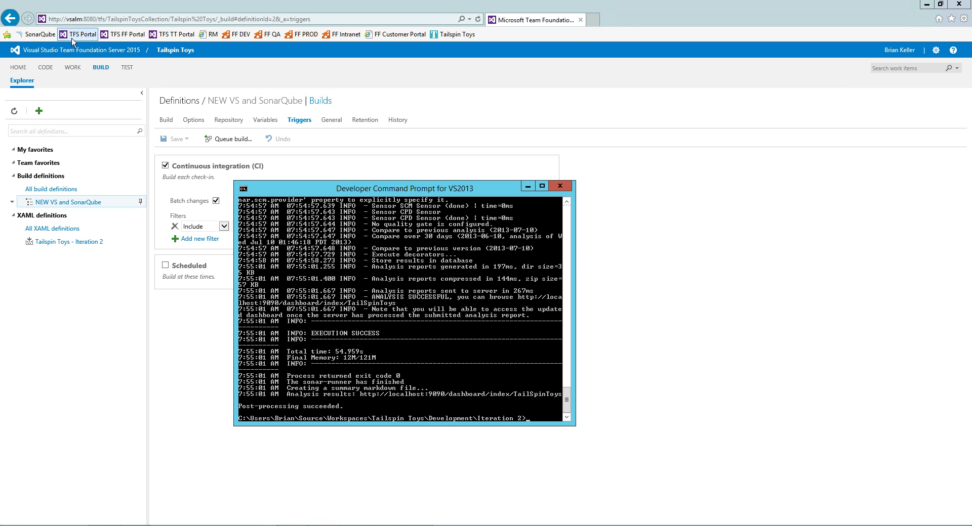
{"action": "left_click", "coordinate": [40, 34]}
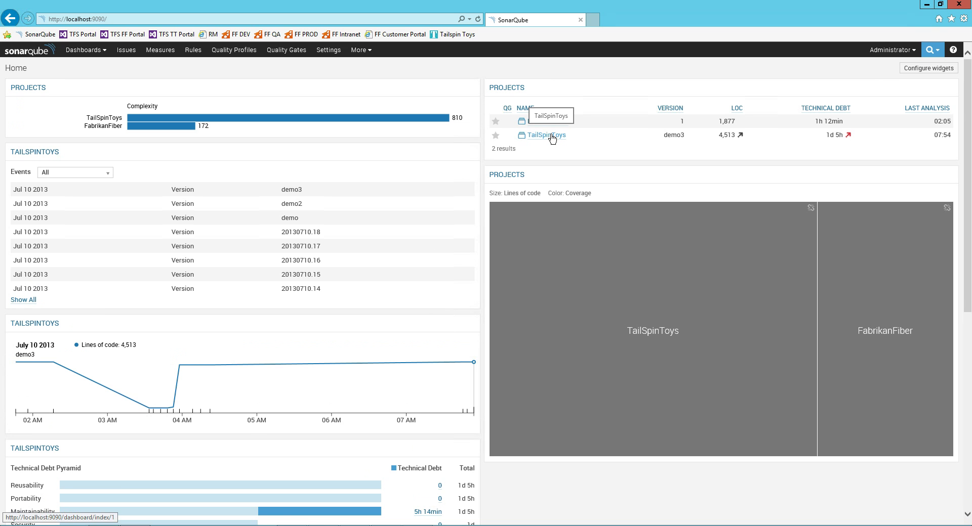
Compare TailSpinToys against previous version demo2 (40min less debt, 4 fewer issues), then return to the TFS portal.
{"action": "left_click", "coordinate": [551, 138]}
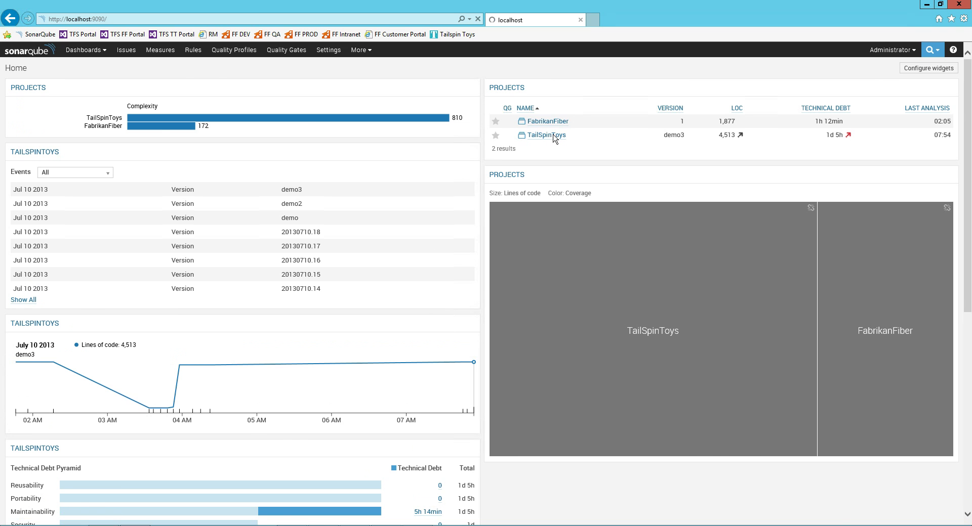
{"action": "left_click", "coordinate": [869, 98]}
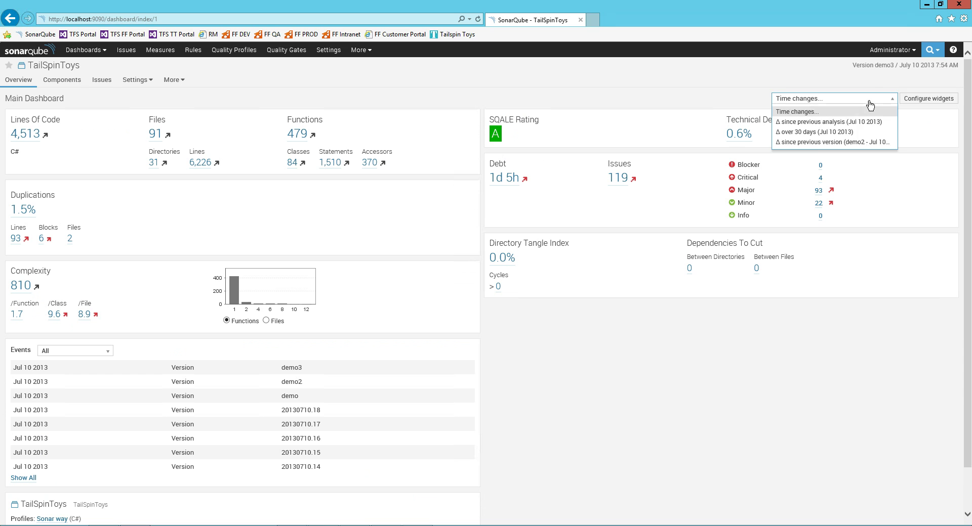
{"action": "left_click", "coordinate": [816, 145]}
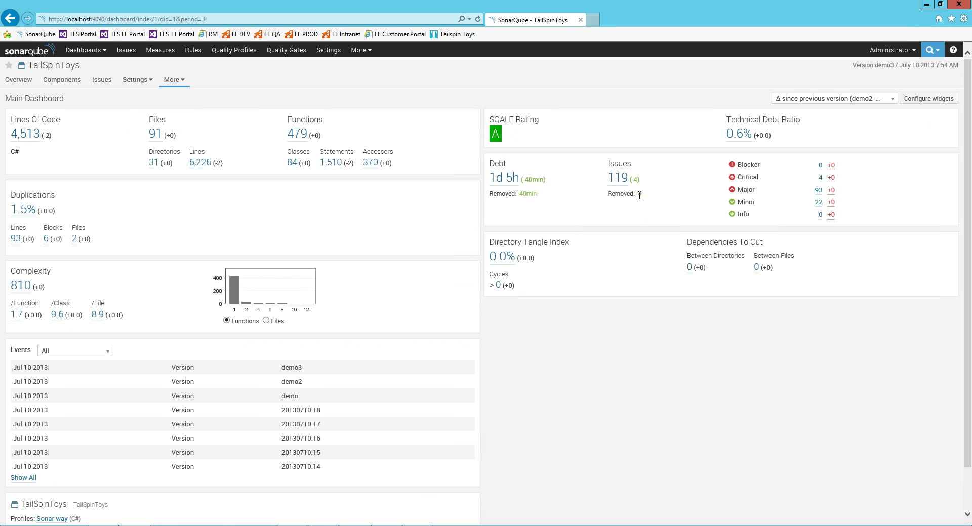
{"action": "double_click", "coordinate": [526, 195]}
{"action": "left_click", "coordinate": [175, 35]}
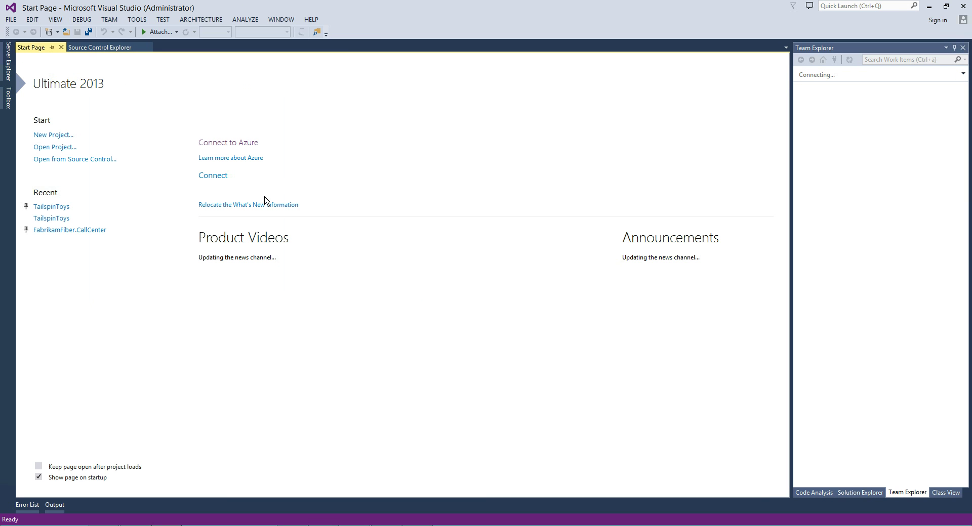
Open the TailspinToys solution and its ShoppingCartTests.cs file.
{"action": "left_click", "coordinate": [52, 208]}
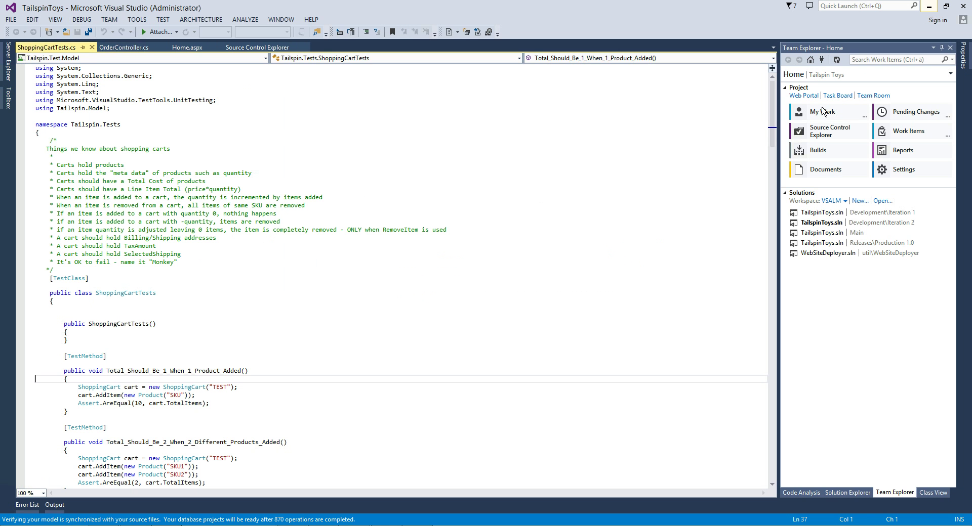
{"action": "left_click", "coordinate": [848, 493]}
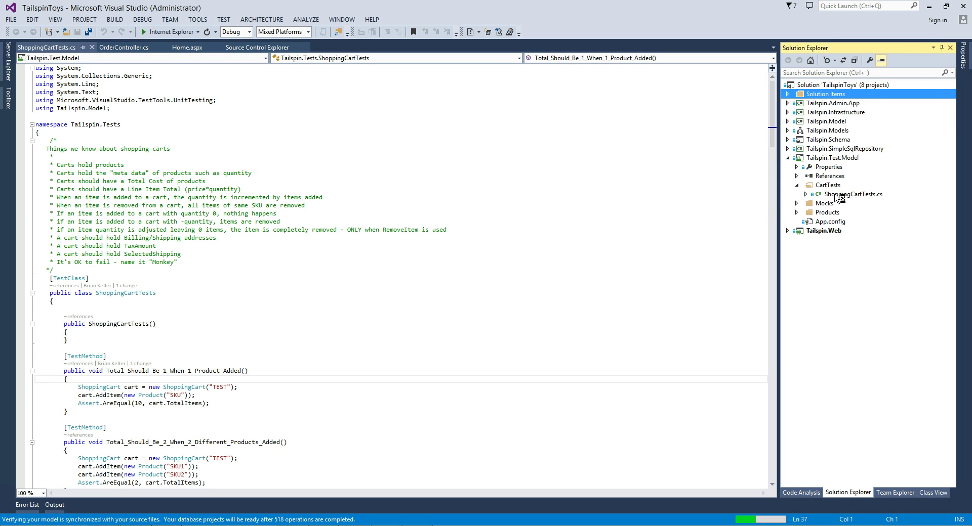
{"action": "left_click", "coordinate": [838, 195]}
Change the assertion's expected count from 10 to 1 and save ShoppingCartTests.cs.
{"action": "left_click", "coordinate": [139, 403]}
{"action": "key", "text": "Delete"}
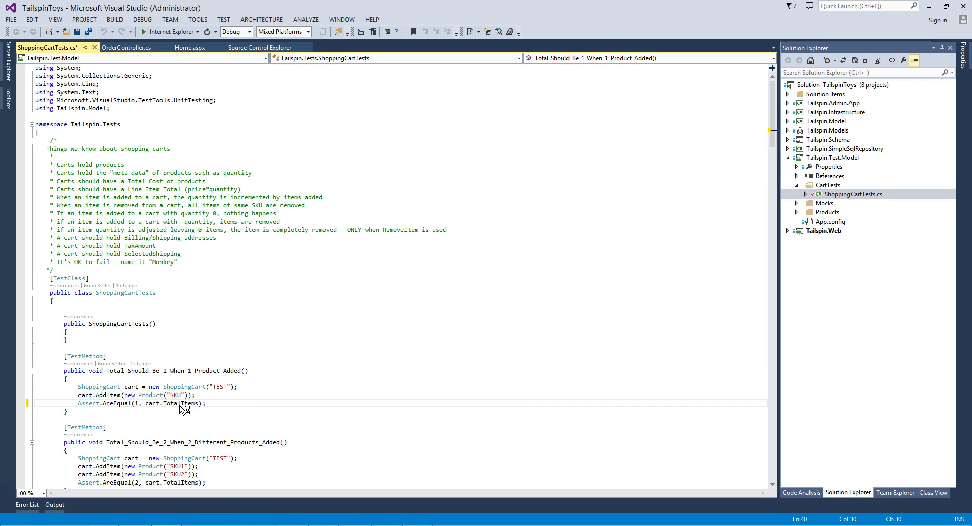
{"action": "key", "text": "Left"}
{"action": "key", "text": "Left"}
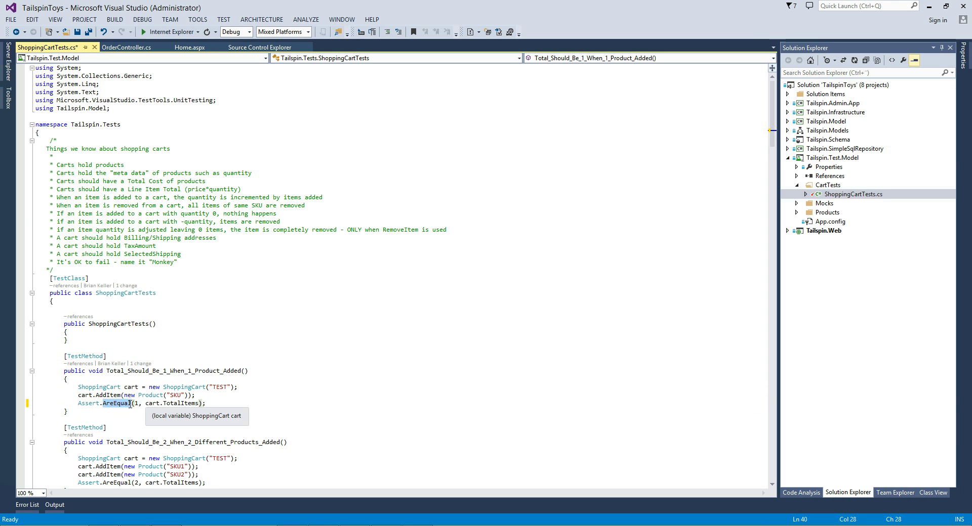
{"action": "left_click", "coordinate": [139, 405]}
{"action": "type", "text": "0"}
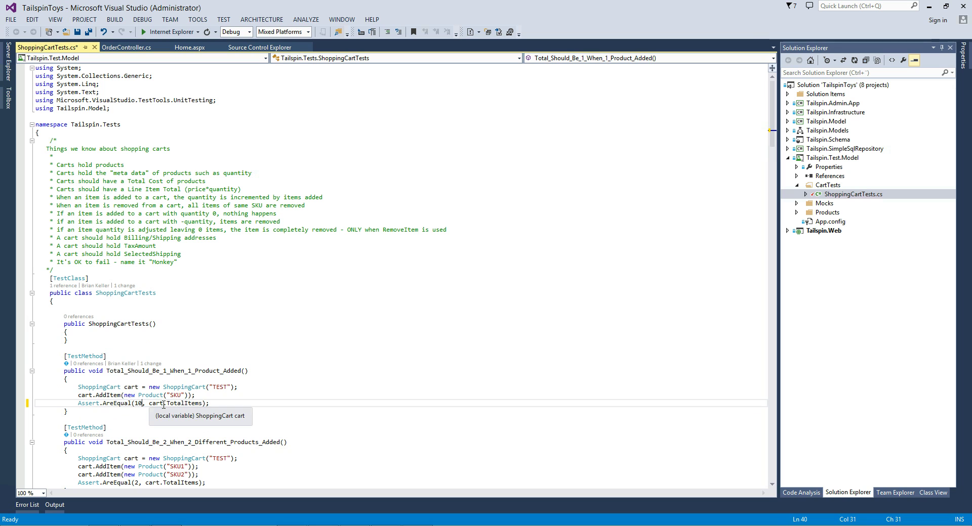
{"action": "key", "text": "BackSpace"}
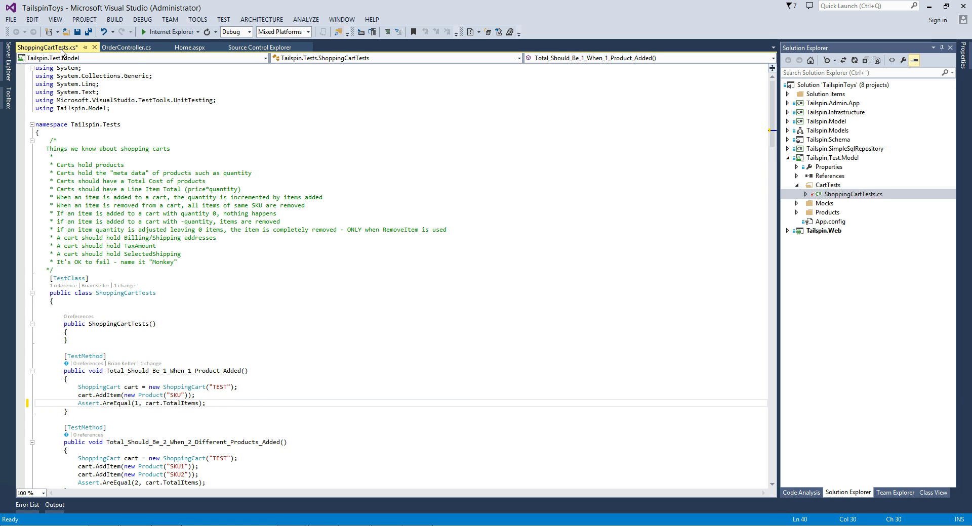
{"action": "left_click", "coordinate": [78, 33]}
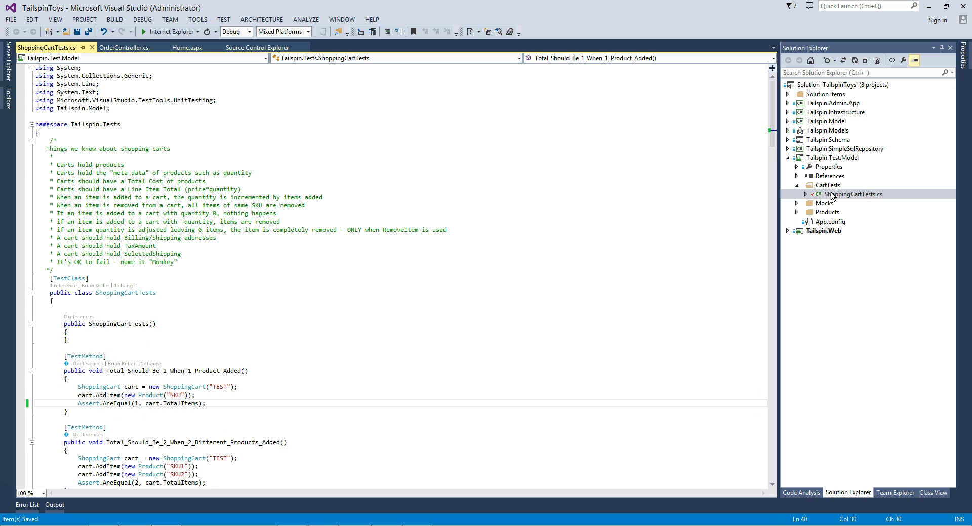
{"action": "left_click", "coordinate": [174, 525]}
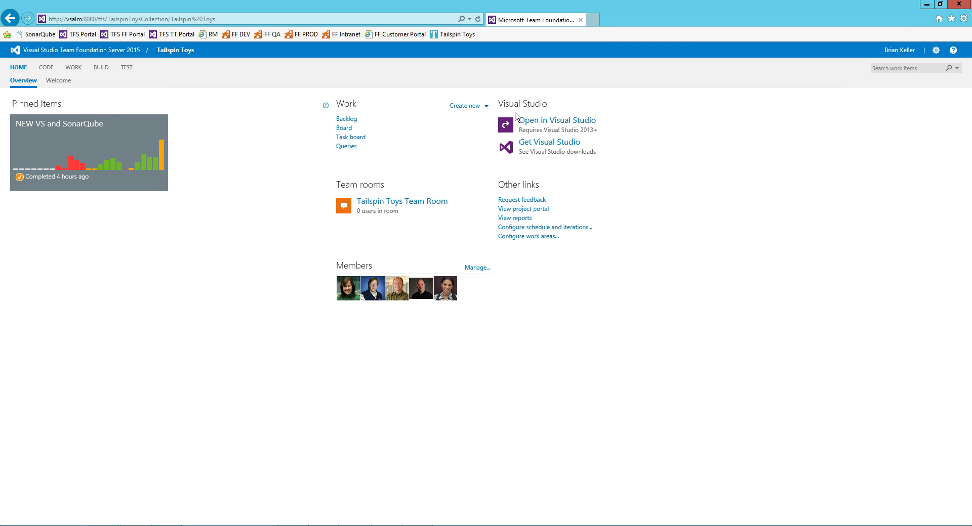
{"action": "left_click", "coordinate": [101, 68]}
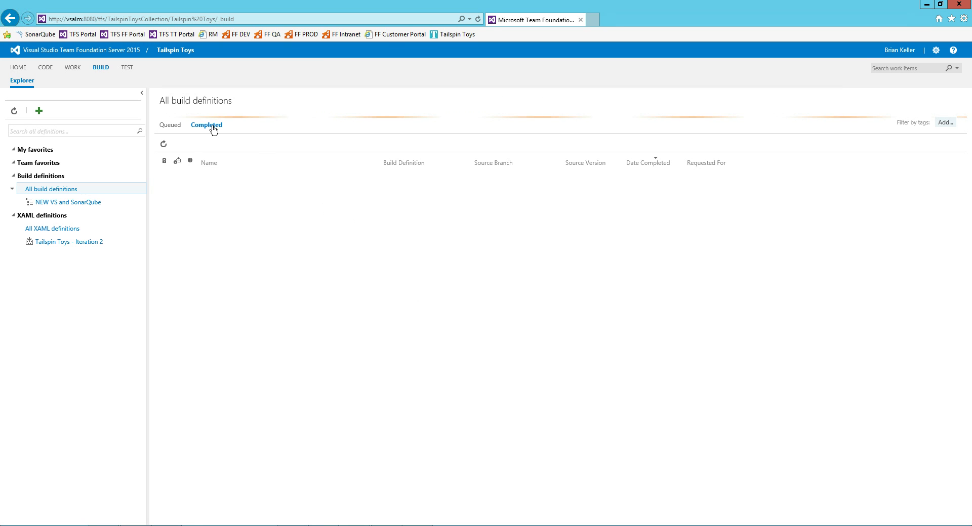
{"action": "right_click", "coordinate": [86, 205]}
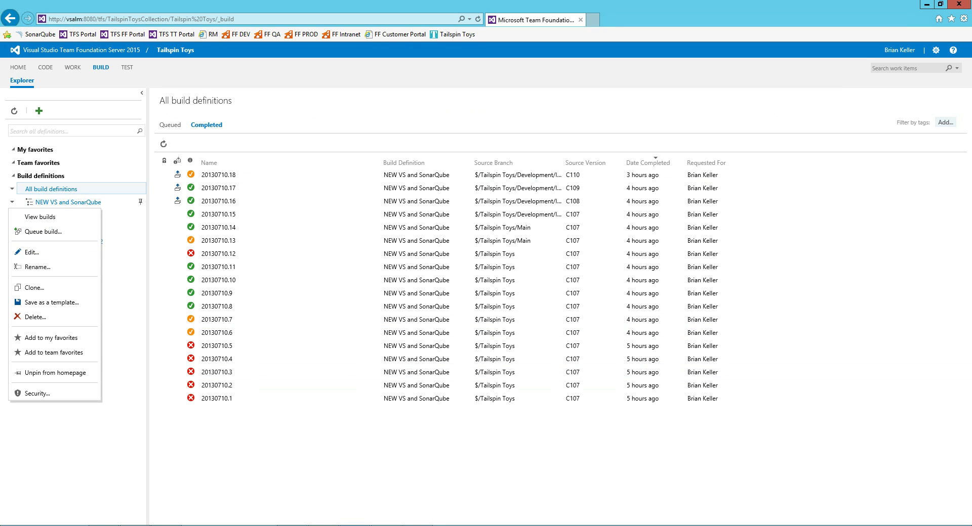
{"action": "mouse_move", "coordinate": [354, 524]}
{"action": "left_click", "coordinate": [166, 525]}
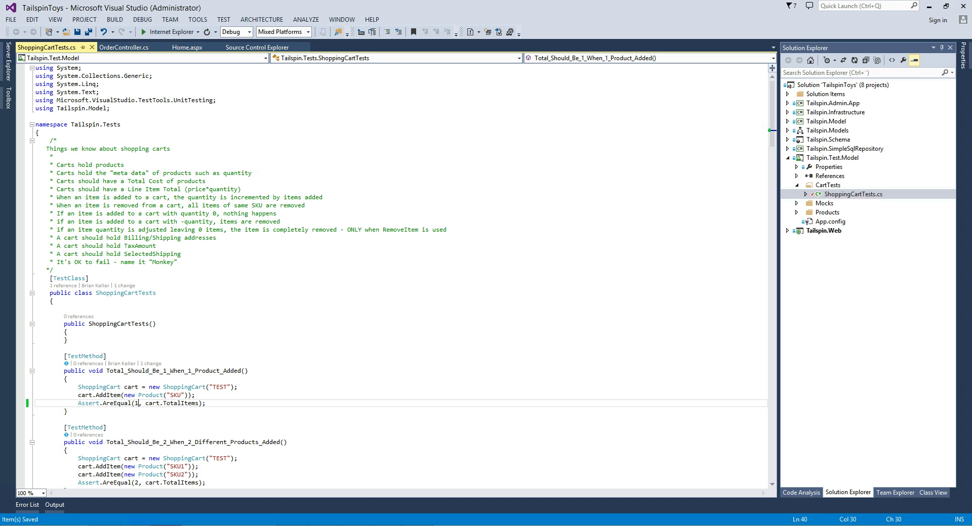
Check in ShoppingCartTests.cs with comment 'failtest' as changeset 111.
{"action": "right_click", "coordinate": [855, 199]}
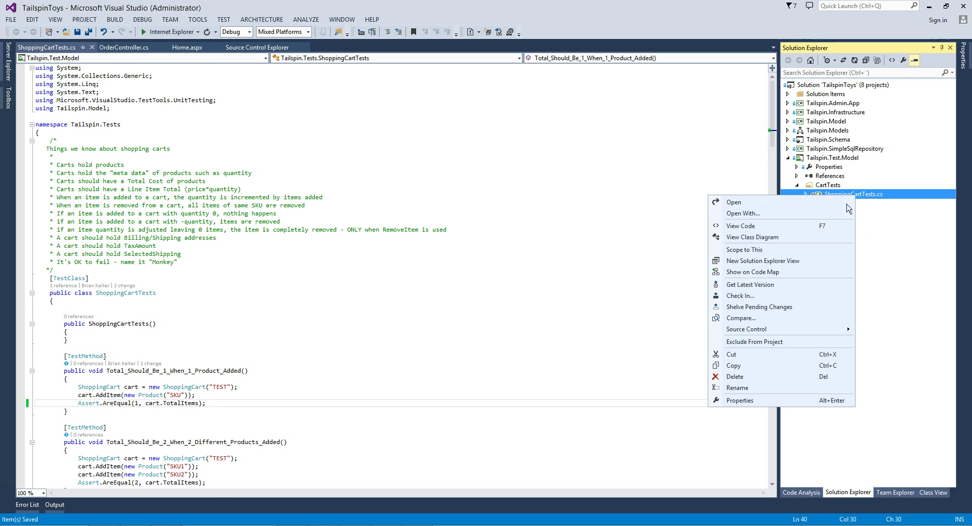
{"action": "left_click", "coordinate": [754, 296]}
{"action": "left_click", "coordinate": [826, 127]}
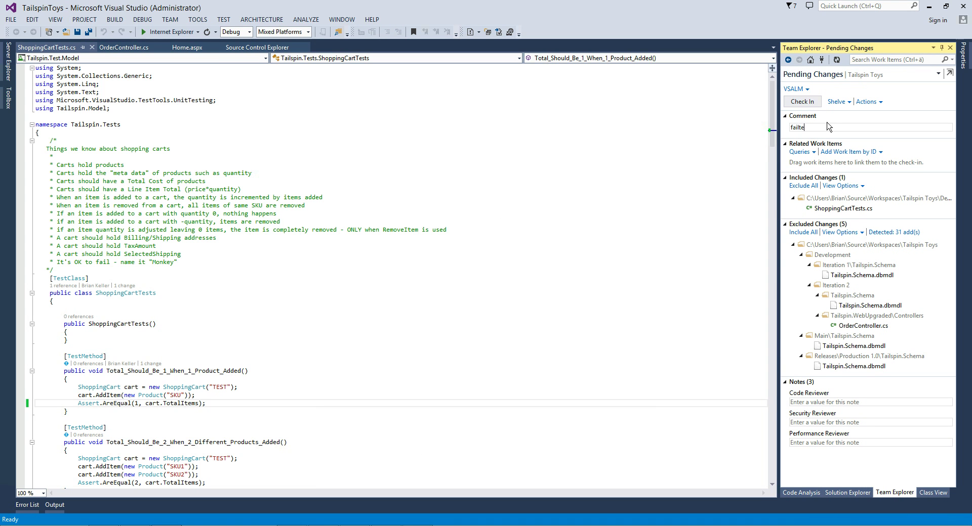
{"action": "key", "text": "ctrl+Return"}
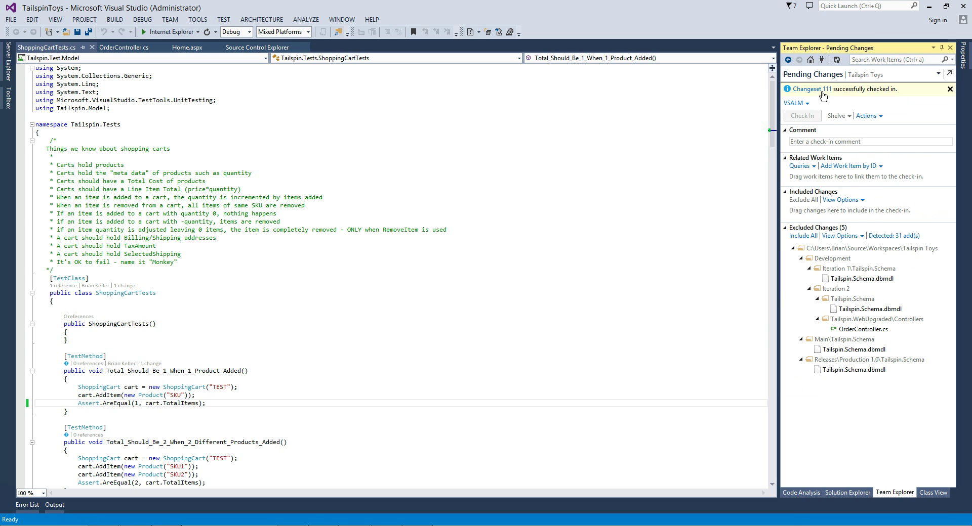
{"action": "left_click", "coordinate": [810, 61]}
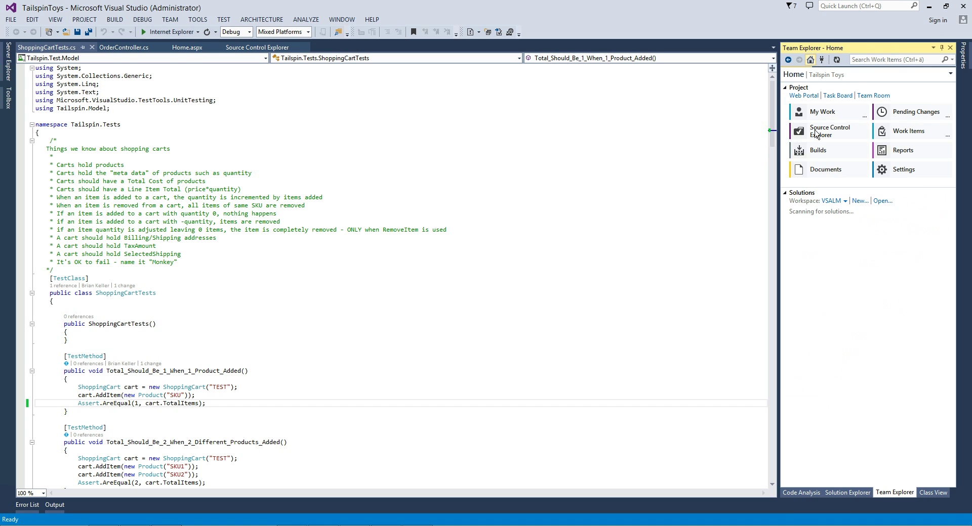
Open build 20130710.19 from the Builds list and the NEW VS and SonarQube build history.
{"action": "left_click", "coordinate": [803, 210]}
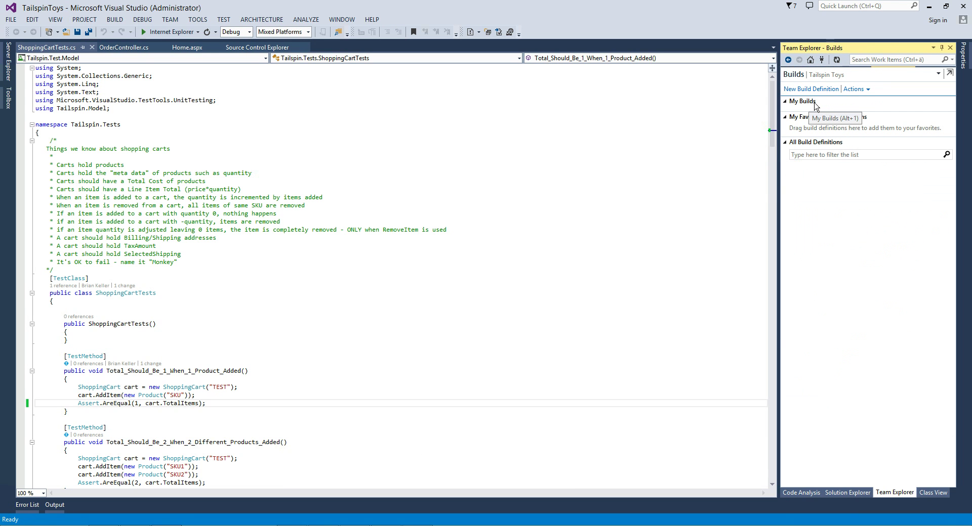
{"action": "double_click", "coordinate": [813, 112]}
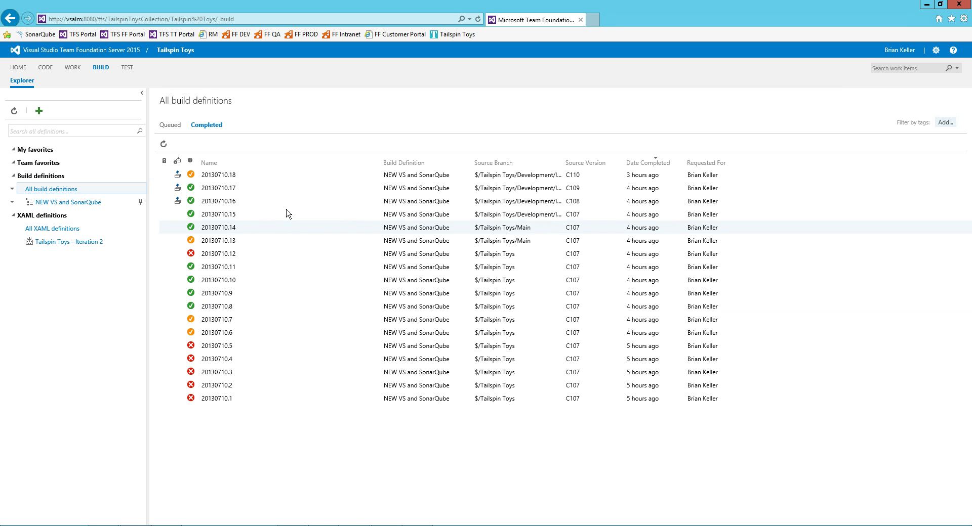
{"action": "double_click", "coordinate": [55, 201]}
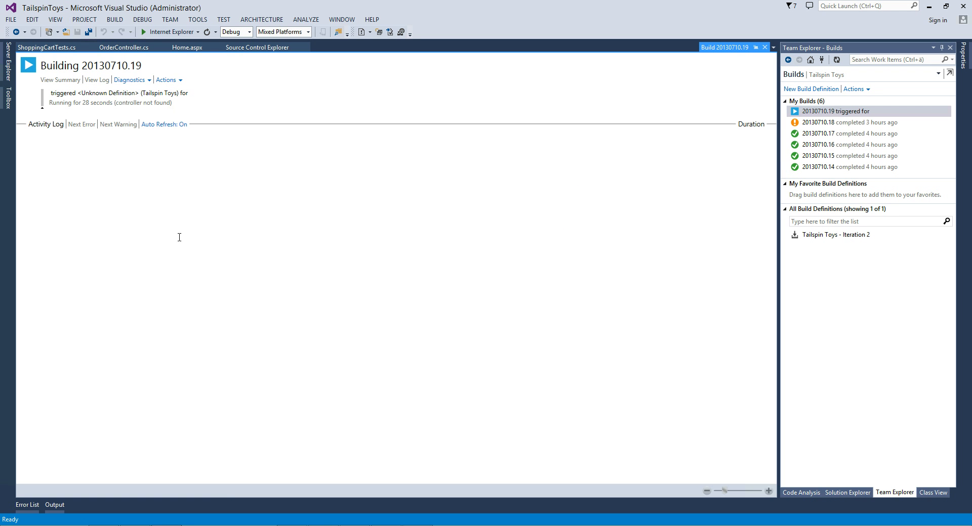
Open the progress view of build 20130710.19 from its context menu.
{"action": "left_click", "coordinate": [131, 80]}
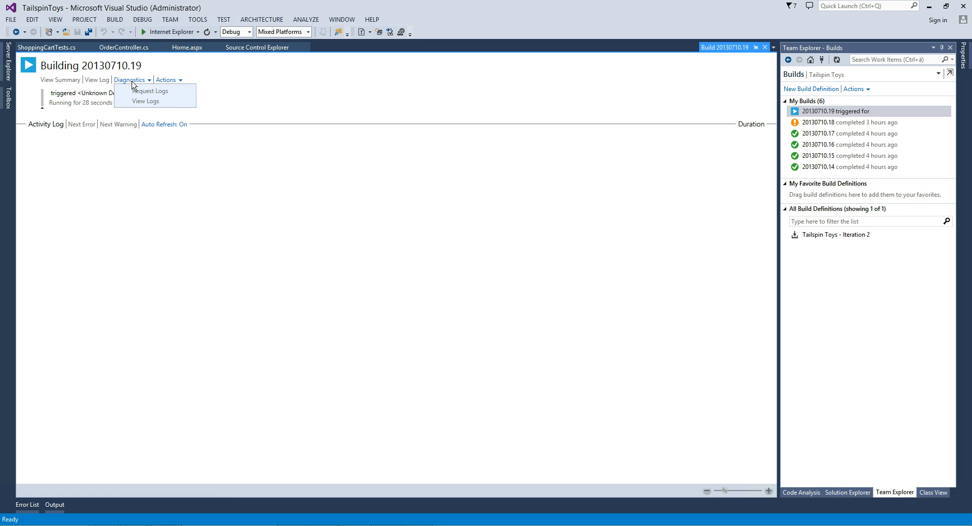
{"action": "left_click", "coordinate": [806, 112]}
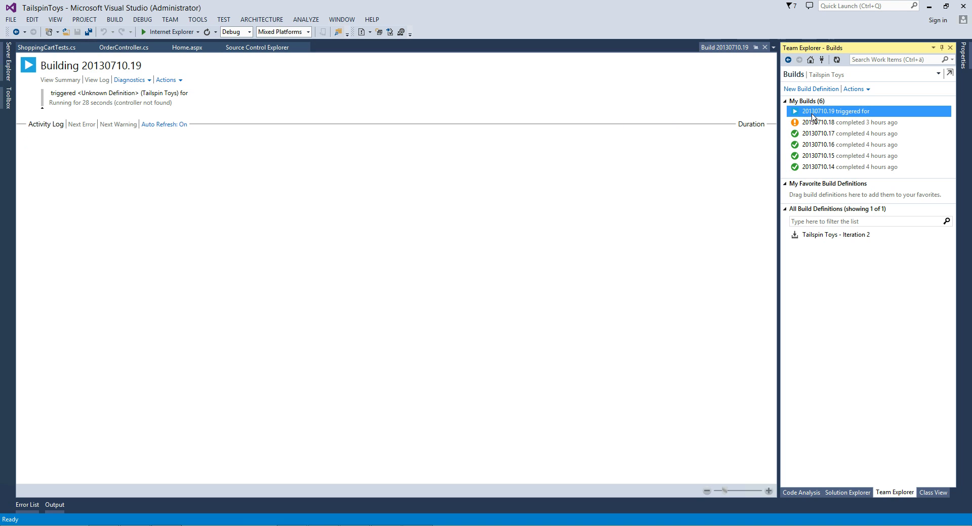
{"action": "left_click", "coordinate": [808, 112]}
{"action": "right_click", "coordinate": [810, 113]}
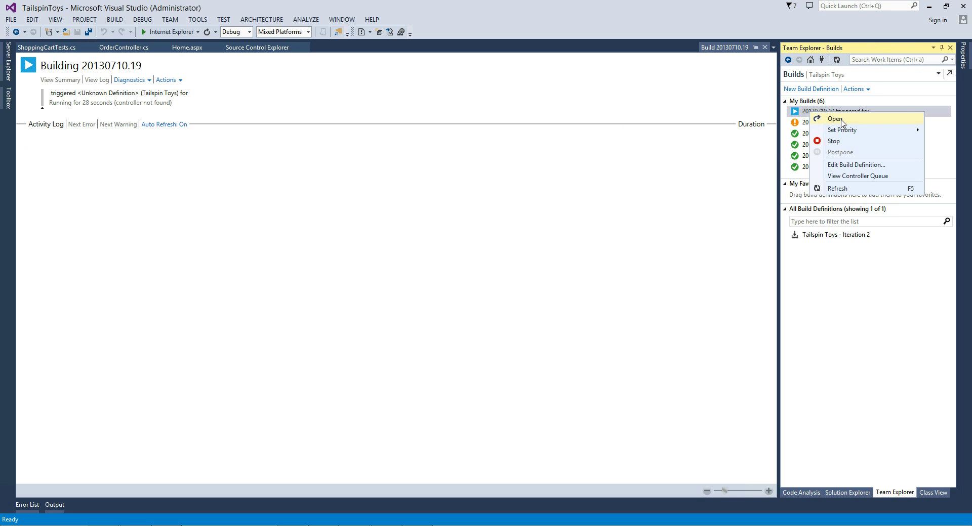
{"action": "left_click", "coordinate": [842, 123]}
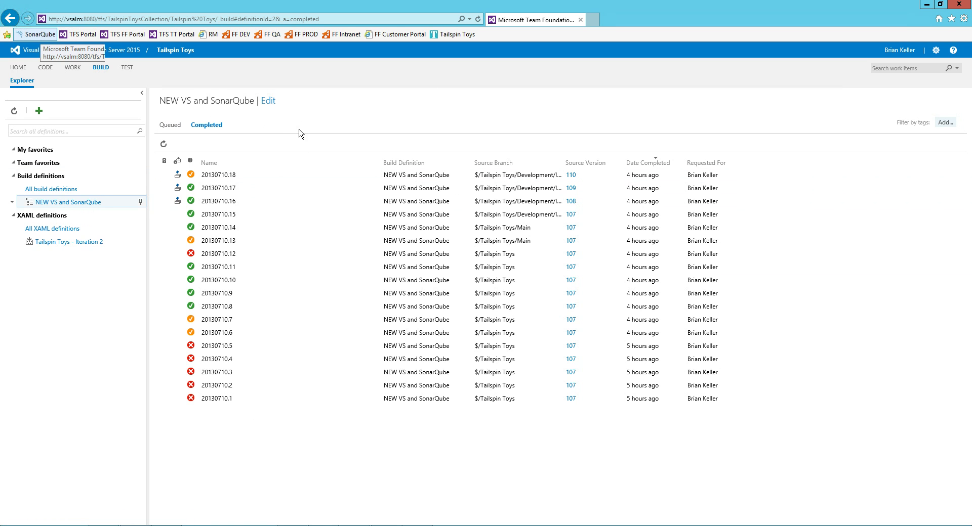
Open the SonarQube dashboard and check CPU utilization in Task Manager.
{"action": "left_click", "coordinate": [36, 35]}
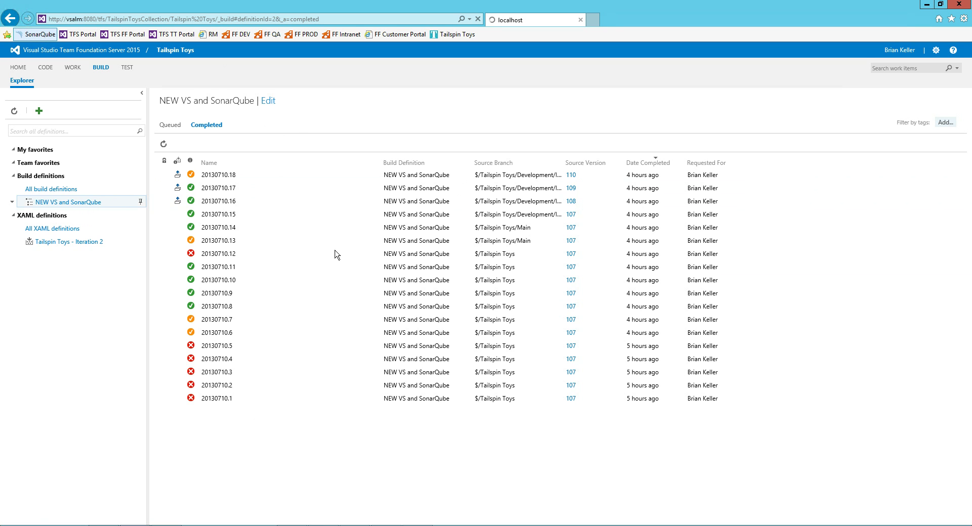
{"action": "mouse_move", "coordinate": [417, 525]}
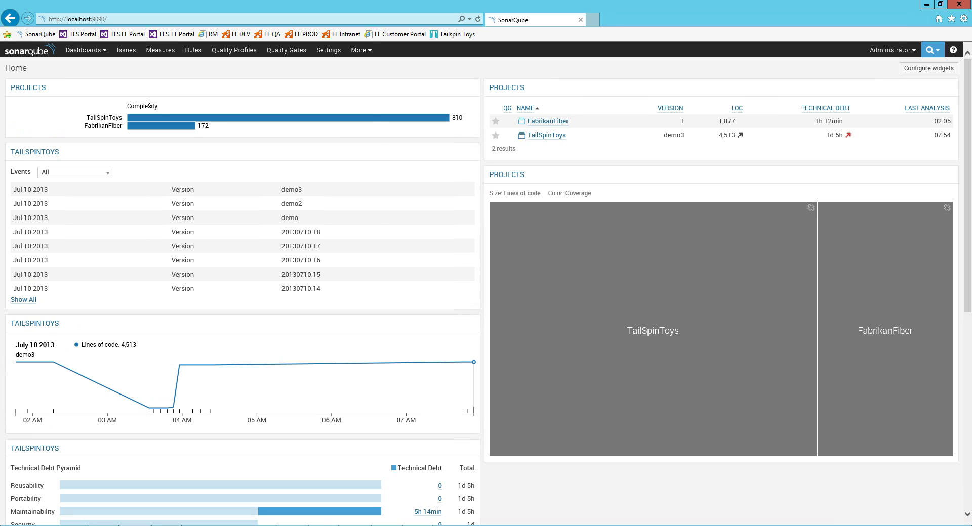
{"action": "key", "text": "ctrl+shift+Escape"}
{"action": "left_click", "coordinate": [101, 72]}
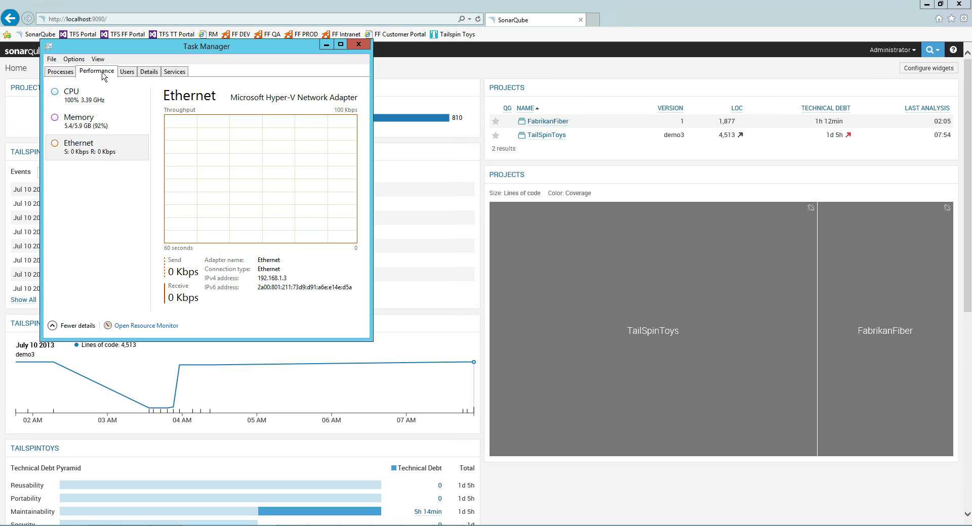
{"action": "left_click", "coordinate": [72, 104]}
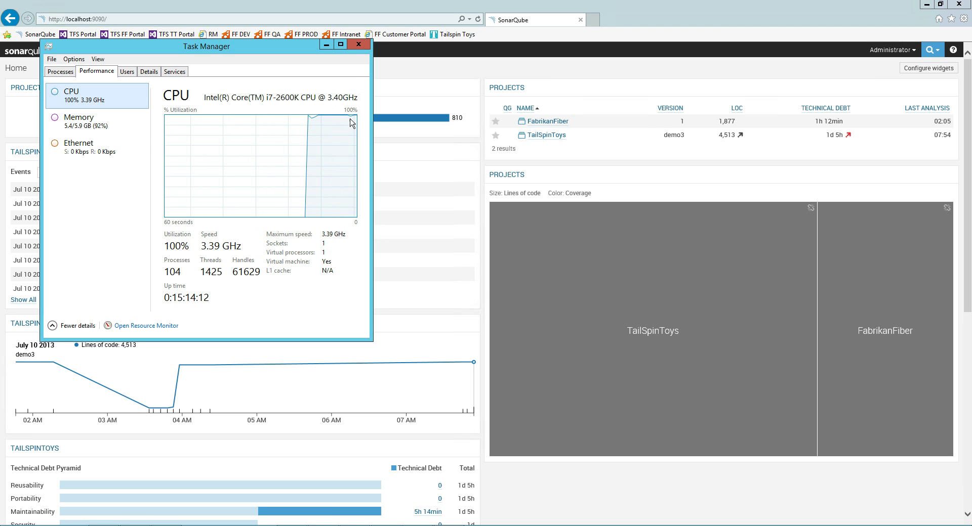
{"action": "left_click", "coordinate": [325, 45]}
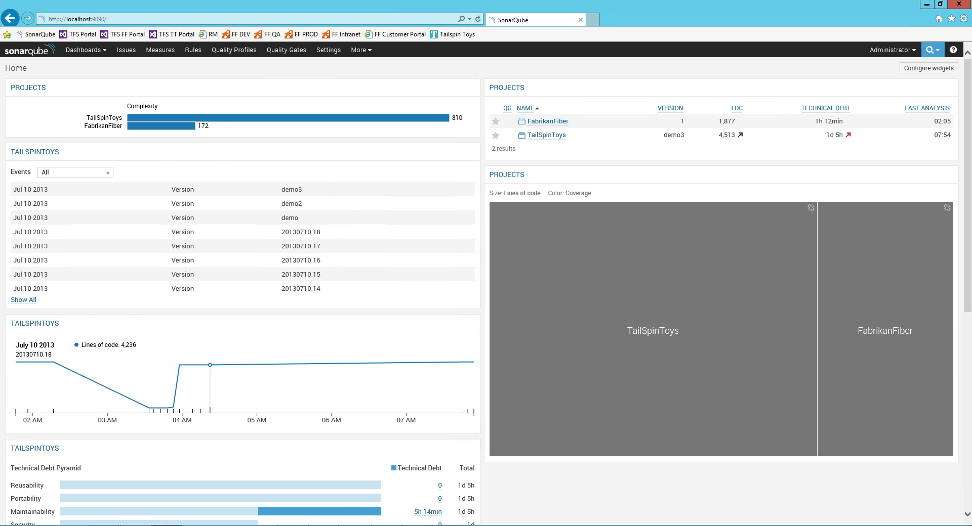
Select TailSpinToys' version demo3 and reload the SonarQube dashboard.
{"action": "mouse_move", "coordinate": [166, 525]}
{"action": "left_click_drag", "start_coordinate": [671, 136], "coordinate": [688, 135]}
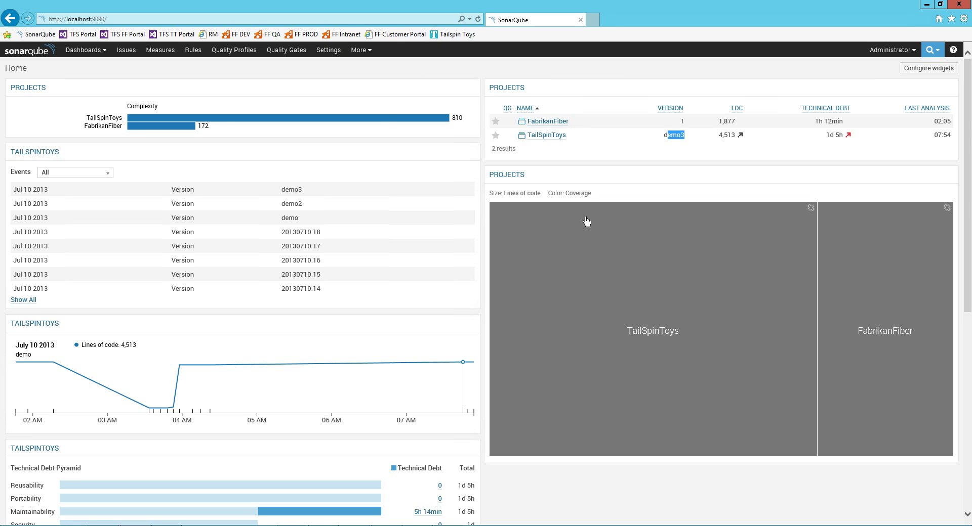
{"action": "left_click", "coordinate": [478, 19]}
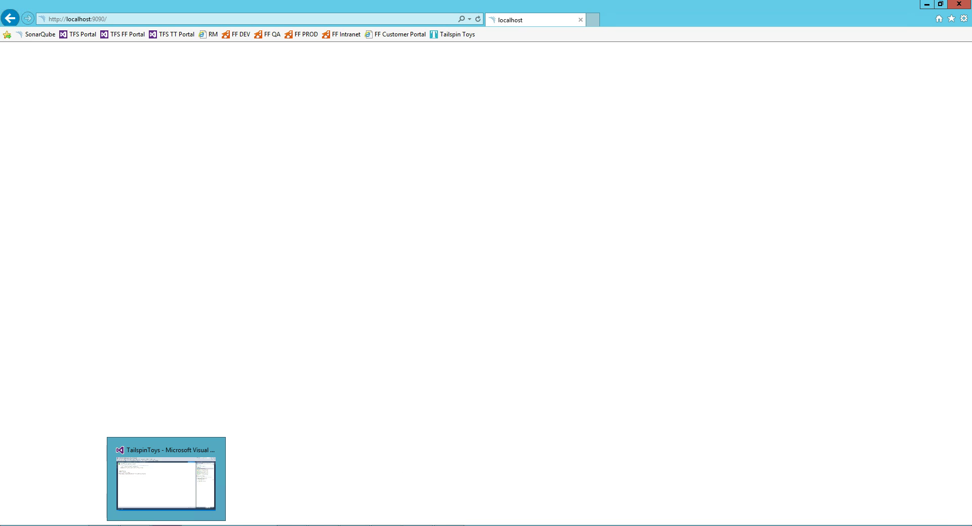
Review build 20130710.19's web summary, then widen Source Branch in the all-builds list.
{"action": "left_click", "coordinate": [167, 478]}
{"action": "left_click", "coordinate": [811, 112]}
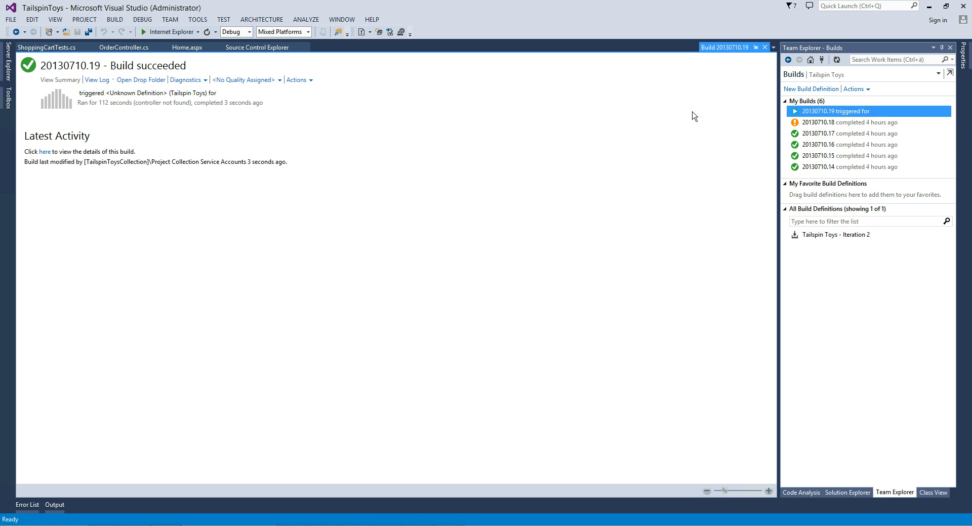
{"action": "left_click", "coordinate": [45, 152]}
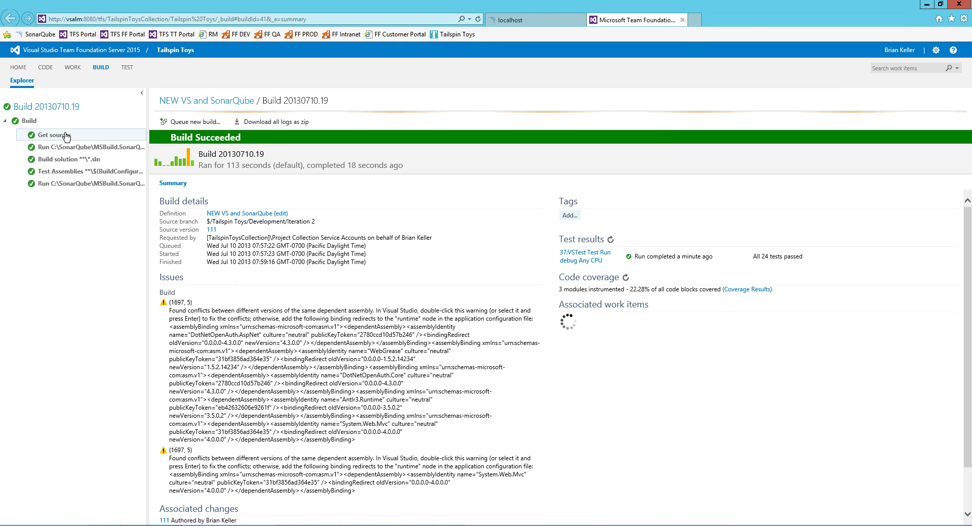
{"action": "left_click_drag", "start_coordinate": [208, 308], "coordinate": [302, 327]}
{"action": "scroll", "coordinate": [339, 334], "scroll_direction": "down", "scroll_amount": 1}
{"action": "scroll", "coordinate": [338, 334], "scroll_direction": "up", "scroll_amount": 1}
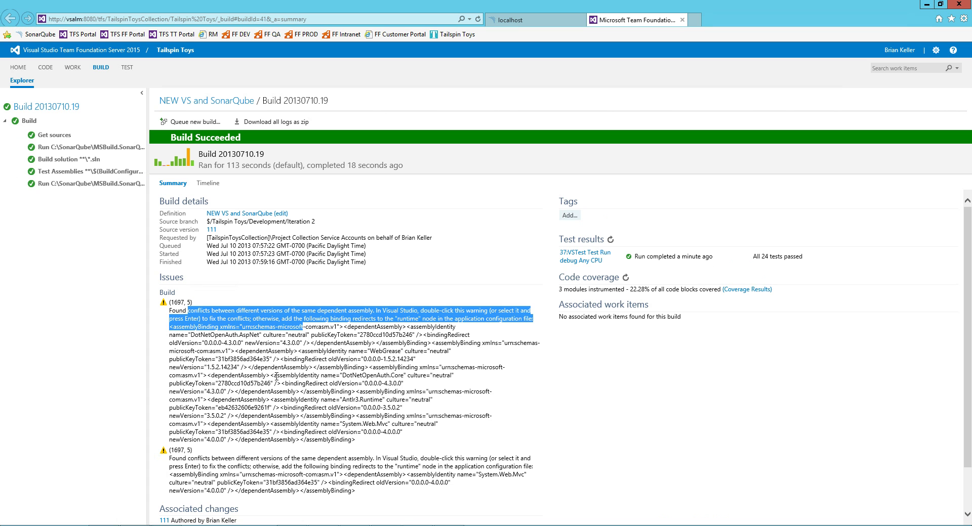
{"action": "left_click", "coordinate": [303, 330]}
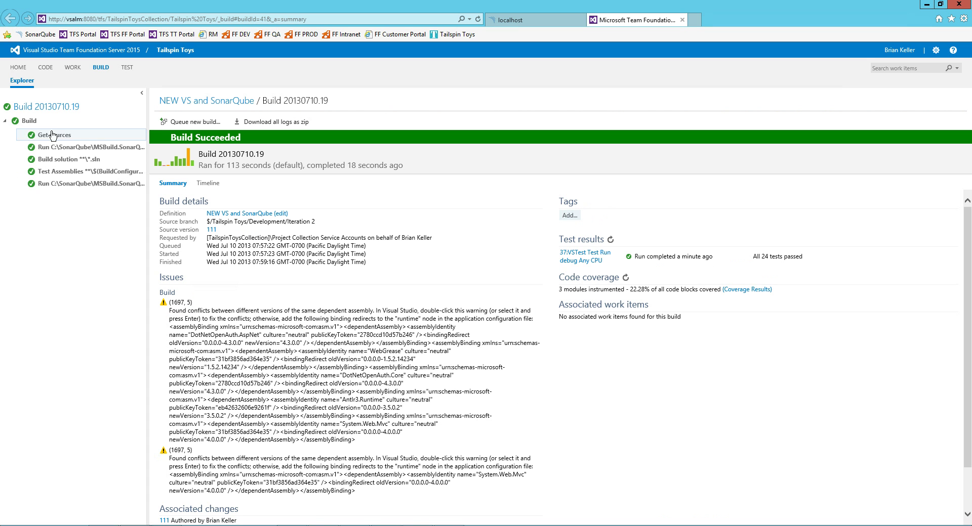
{"action": "left_click", "coordinate": [103, 69]}
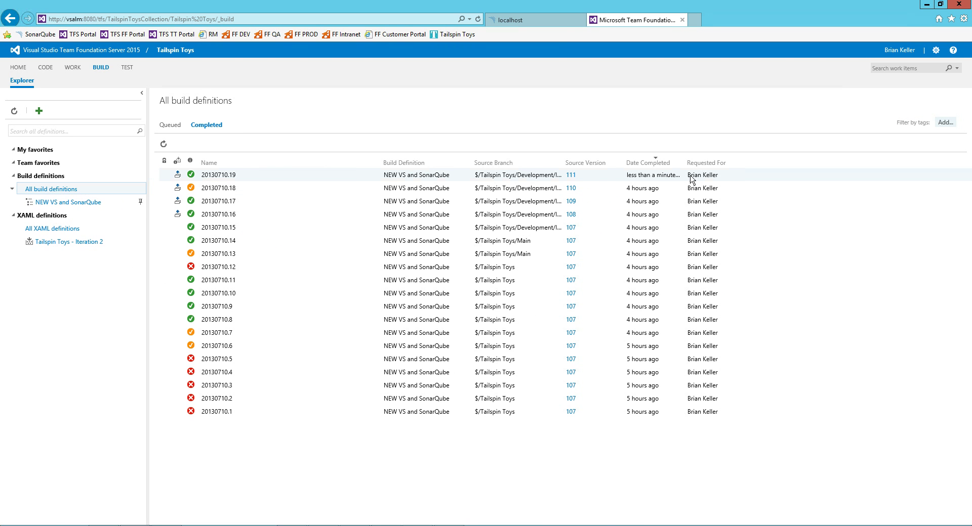
{"action": "left_click_drag", "start_coordinate": [566, 163], "coordinate": [619, 165]}
Drill SonarQube's coverage treemap from TailSpinToys into Tailspin Model's Product folder.
{"action": "left_click", "coordinate": [524, 20]}
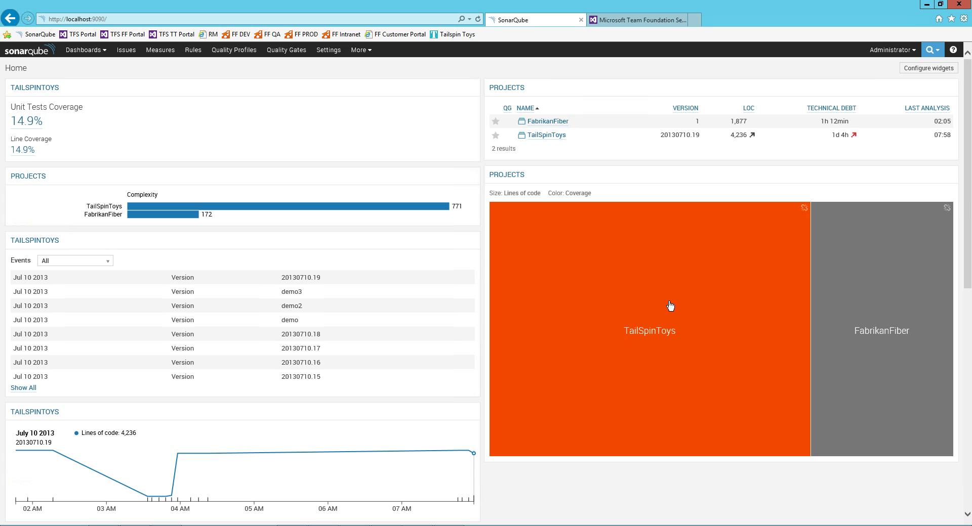
{"action": "mouse_move", "coordinate": [692, 339]}
{"action": "left_click", "coordinate": [640, 310]}
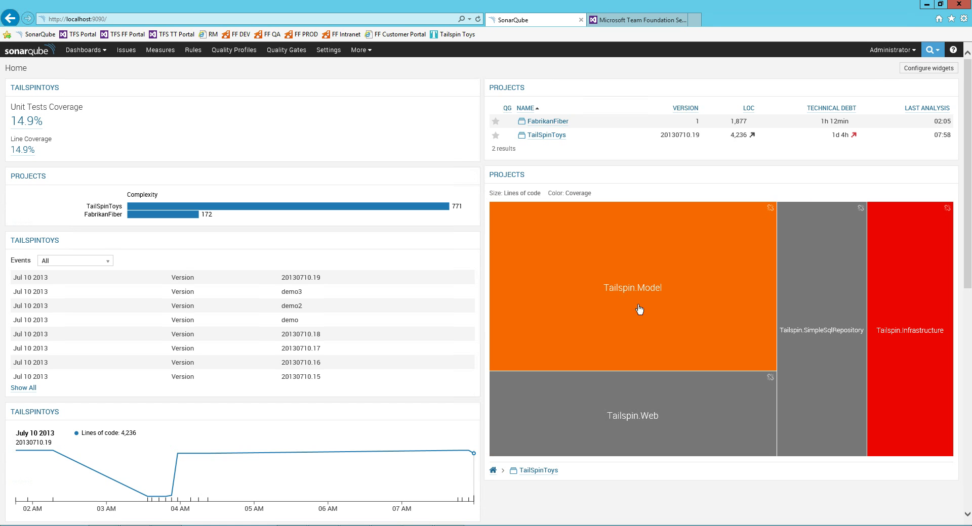
{"action": "left_click", "coordinate": [647, 311]}
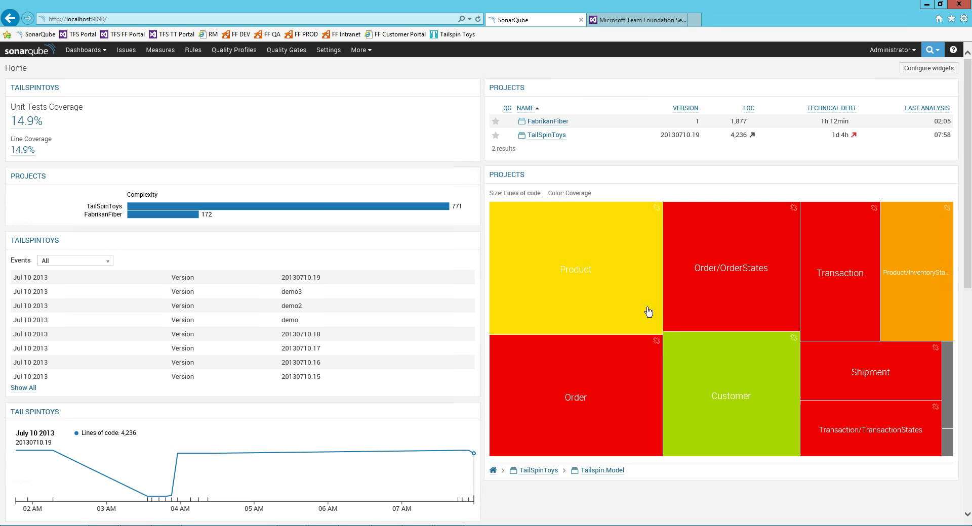
{"action": "left_click", "coordinate": [612, 324]}
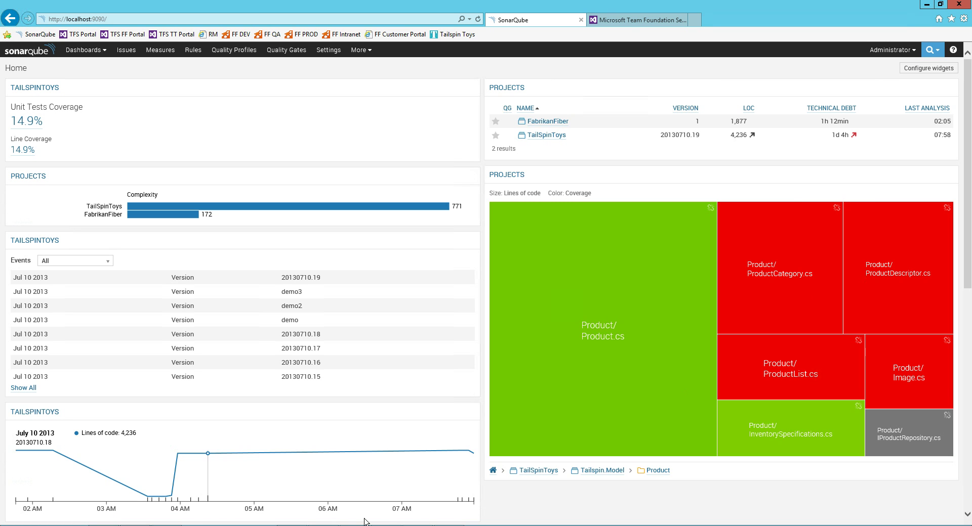
{"action": "left_click", "coordinate": [166, 525]}
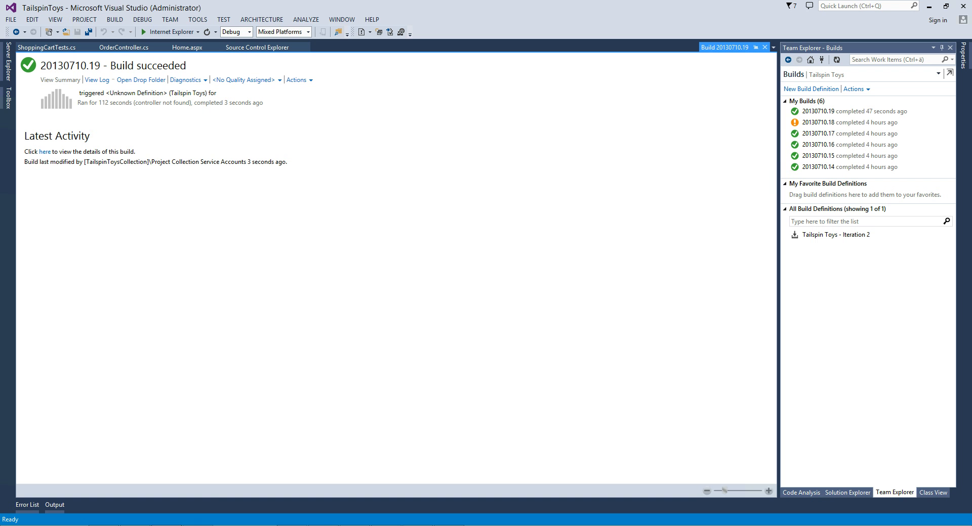
Make ShoppingCartTests.cs's first assert expect 10 instead of 1 and save the file.
{"action": "left_click", "coordinate": [847, 492]}
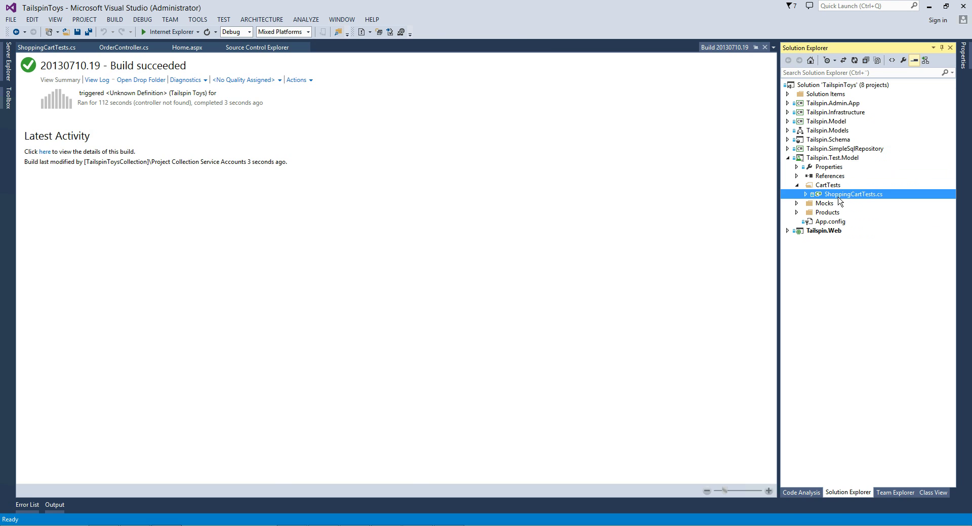
{"action": "double_click", "coordinate": [838, 197]}
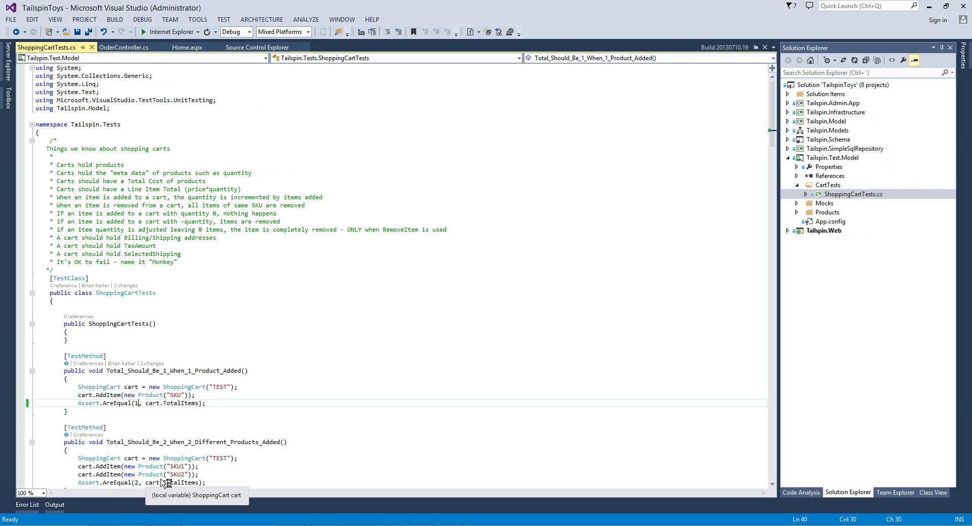
{"action": "type", "text": "0"}
{"action": "left_click", "coordinate": [77, 32]}
{"action": "right_click", "coordinate": [856, 195]}
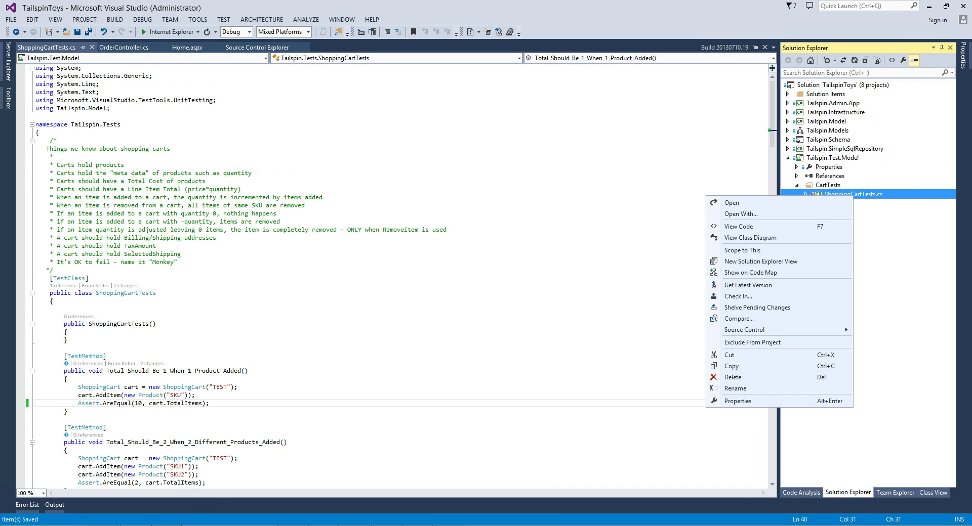
{"action": "left_click", "coordinate": [157, 525]}
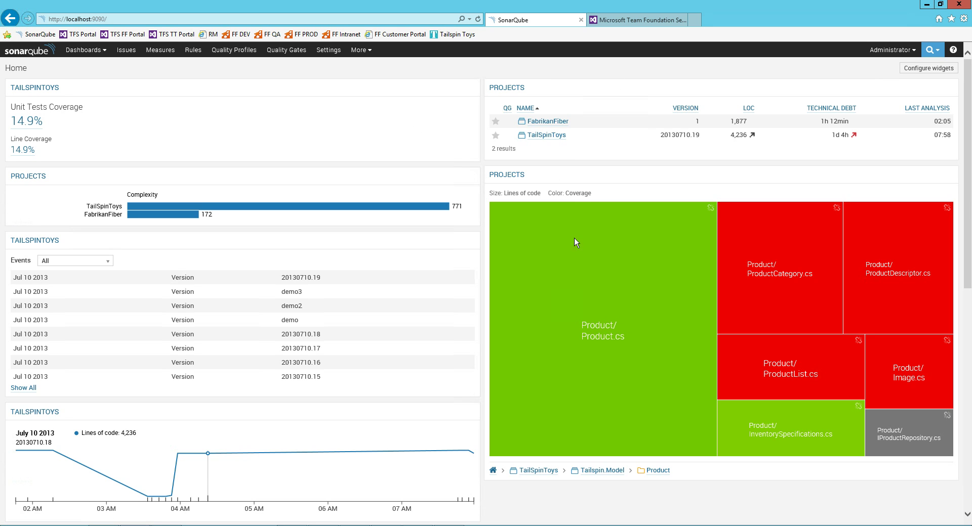
Open the 14.9% Unit Tests Coverage drilldown and scroll through User.cs's coverage marks.
{"action": "double_click", "coordinate": [602, 325]}
{"action": "left_click", "coordinate": [23, 122]}
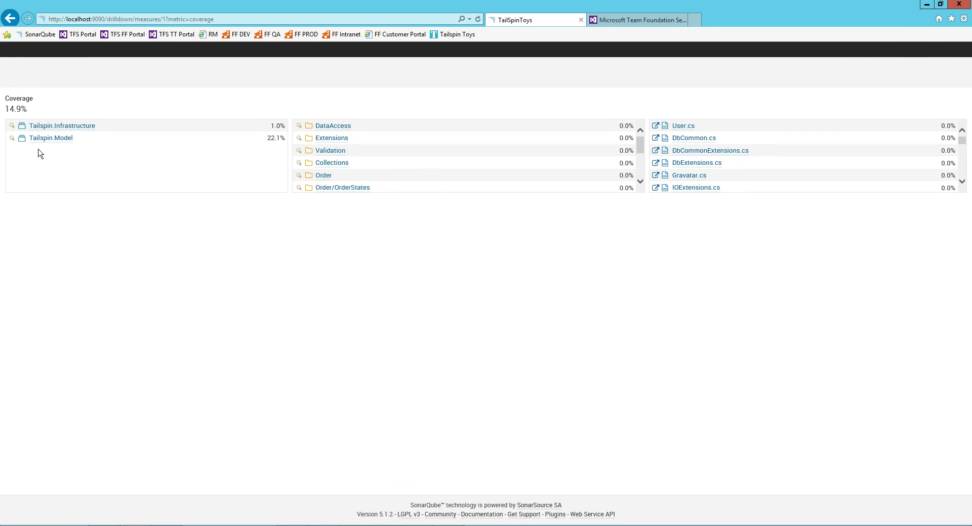
{"action": "left_click", "coordinate": [679, 126]}
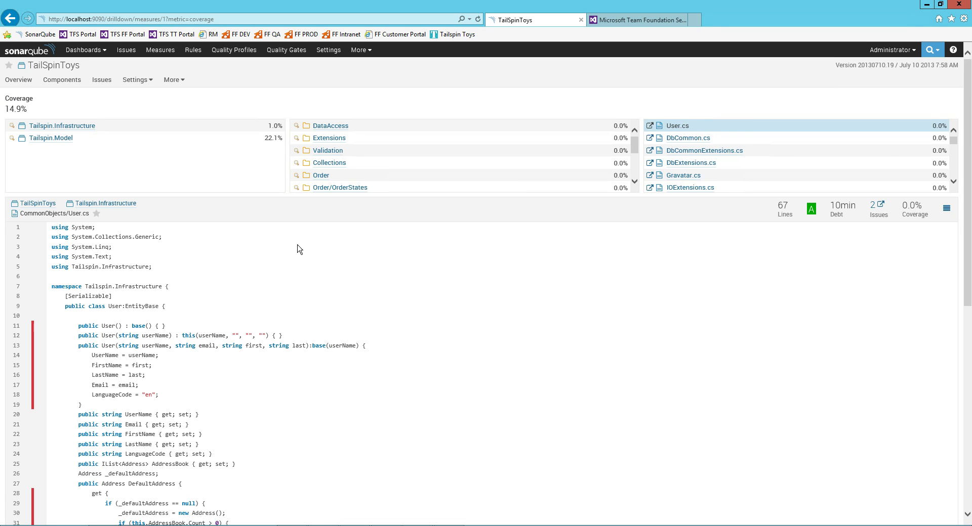
{"action": "scroll", "coordinate": [86, 117], "scroll_direction": "down", "scroll_amount": 4}
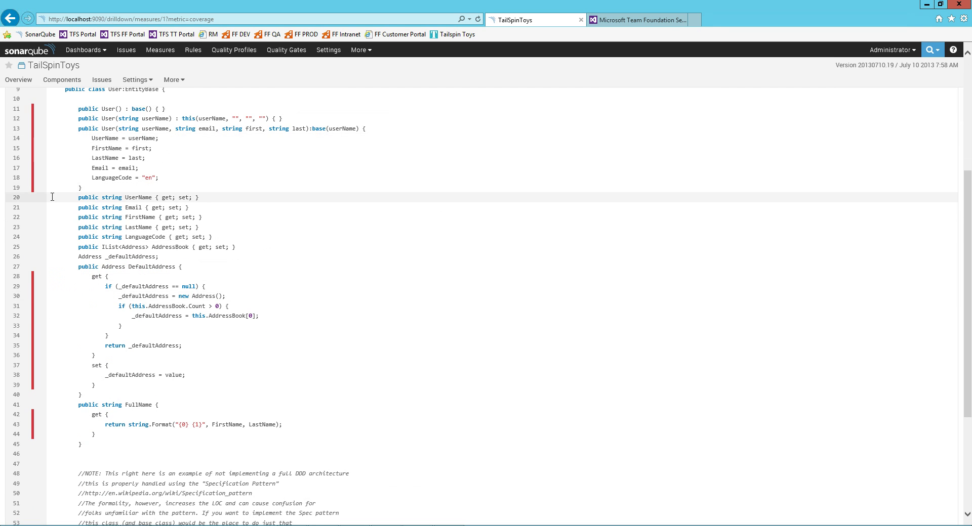
{"action": "scroll", "coordinate": [64, 289], "scroll_direction": "down", "scroll_amount": 3}
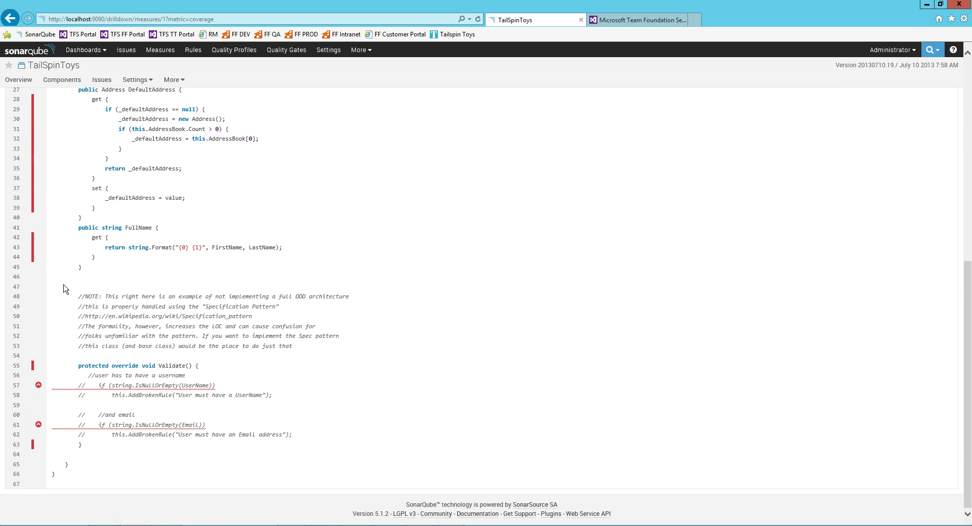
{"action": "scroll", "coordinate": [65, 286], "scroll_direction": "up", "scroll_amount": 7}
Edit Assert.AreEqual(10, cart.TotalItems) to expect 2 in ShoppingCartTests.cs and save it.
{"action": "left_click", "coordinate": [615, 22]}
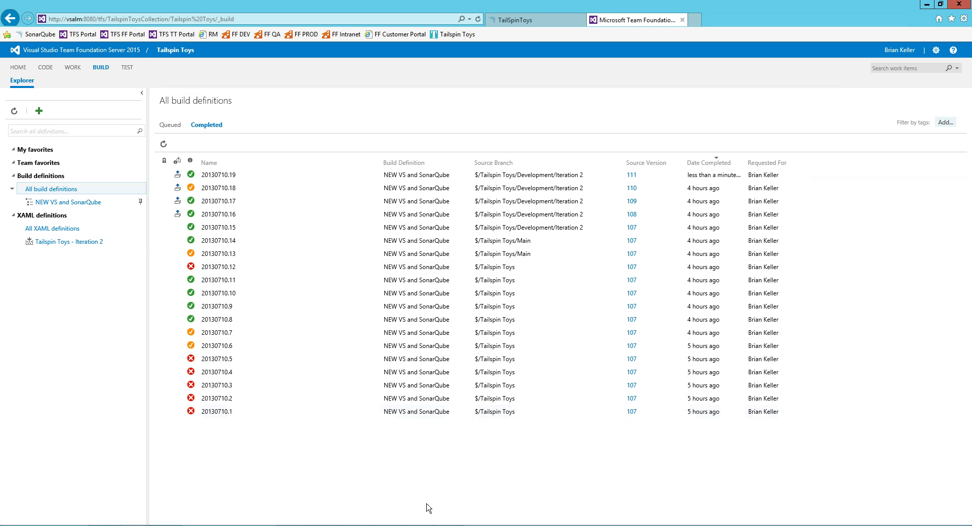
{"action": "mouse_move", "coordinate": [417, 525]}
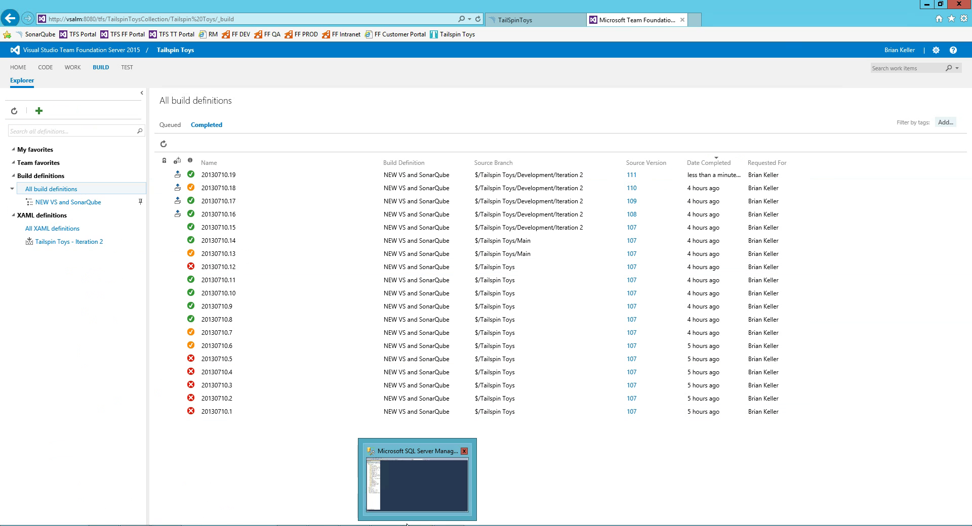
{"action": "left_click", "coordinate": [166, 525]}
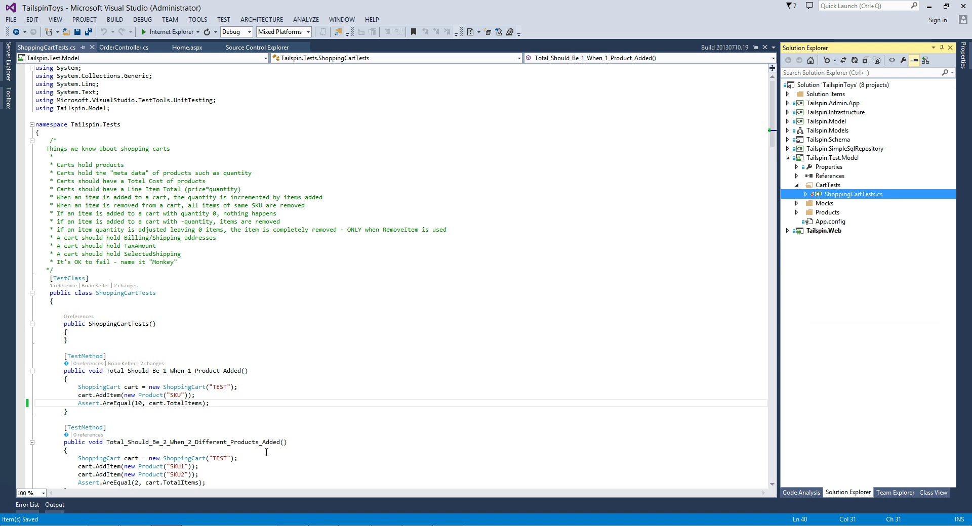
{"action": "left_click", "coordinate": [138, 403]}
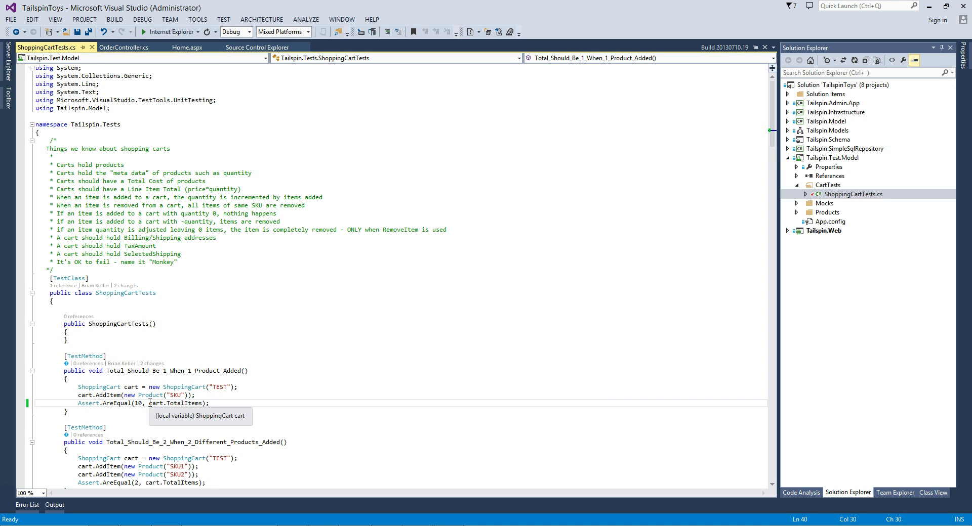
{"action": "key", "text": "BackSpace"}
{"action": "key", "text": "Delete"}
{"action": "type", "text": "2"}
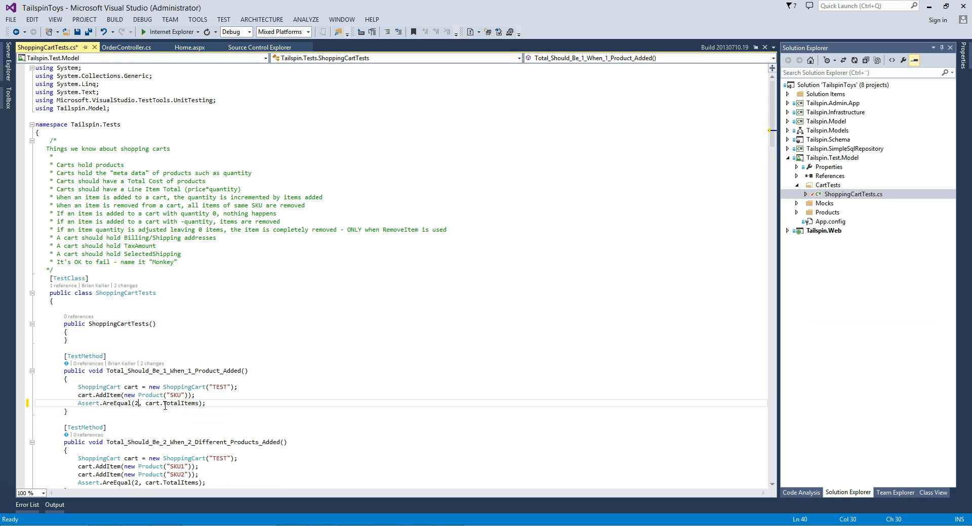
{"action": "double_click", "coordinate": [120, 404]}
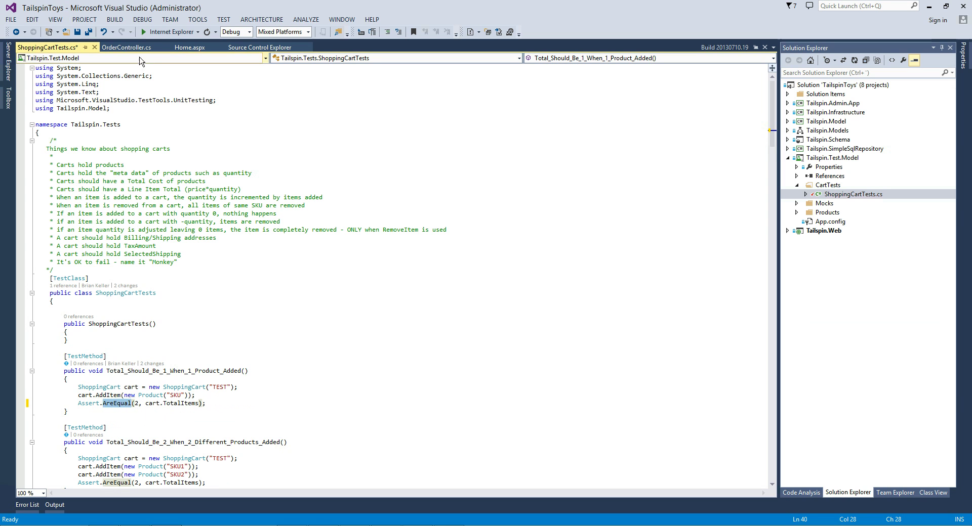
{"action": "left_click", "coordinate": [81, 32]}
{"action": "right_click", "coordinate": [842, 195]}
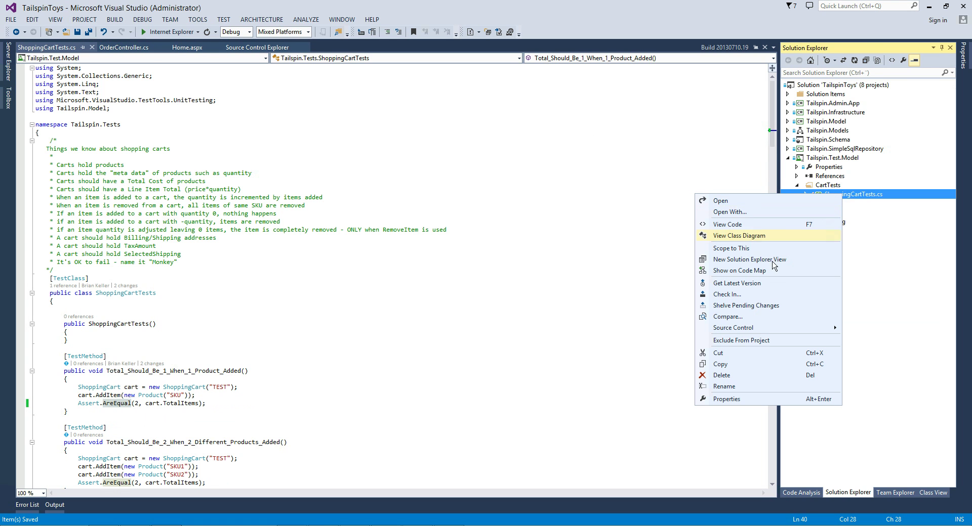
Check in ShoppingCartTests.cs with the comment 'fail the test'.
{"action": "left_click", "coordinate": [757, 295]}
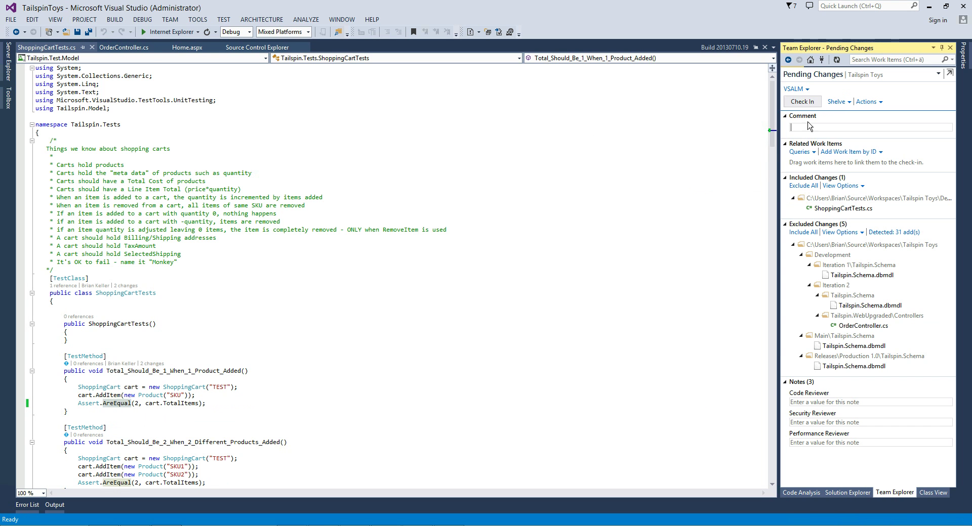
{"action": "left_click", "coordinate": [808, 127]}
{"action": "type", "text": "fail the"}
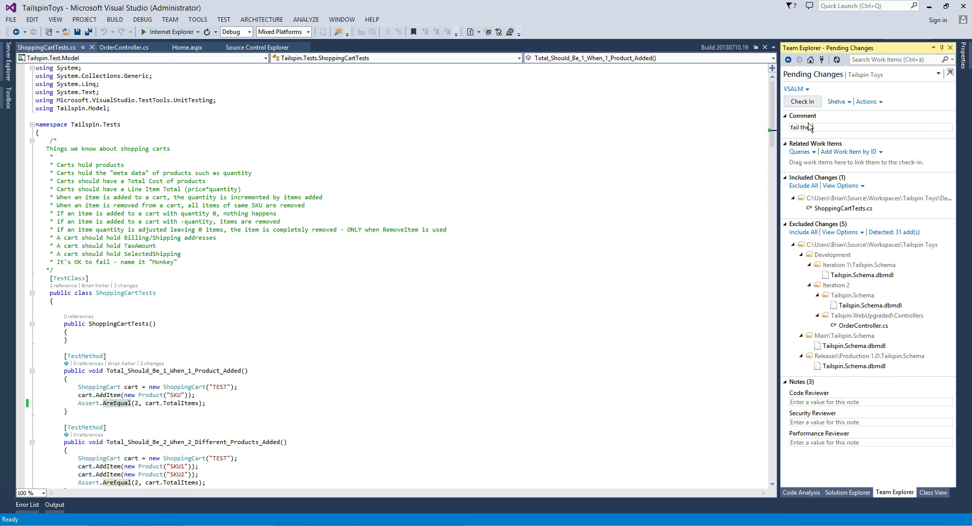
{"action": "type", "text": " test"}
{"action": "left_click", "coordinate": [804, 102]}
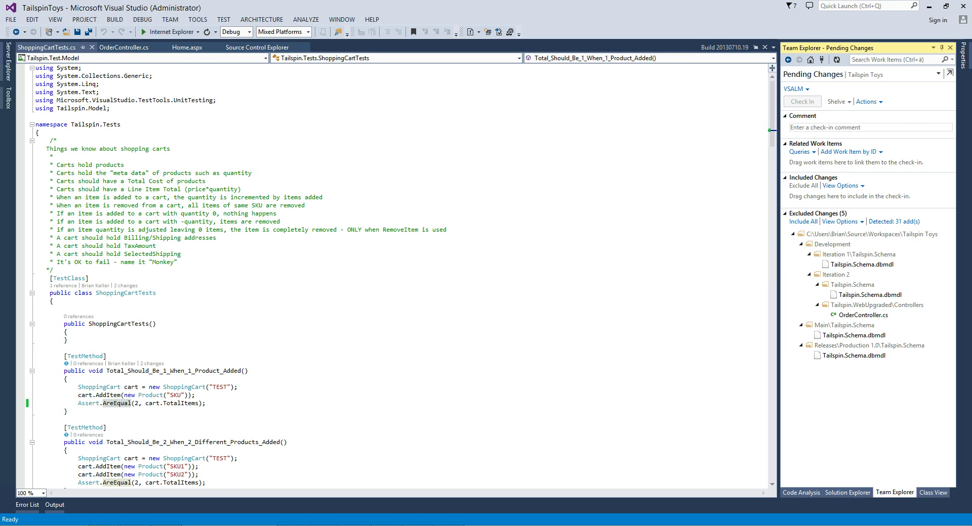
{"action": "left_click", "coordinate": [136, 525]}
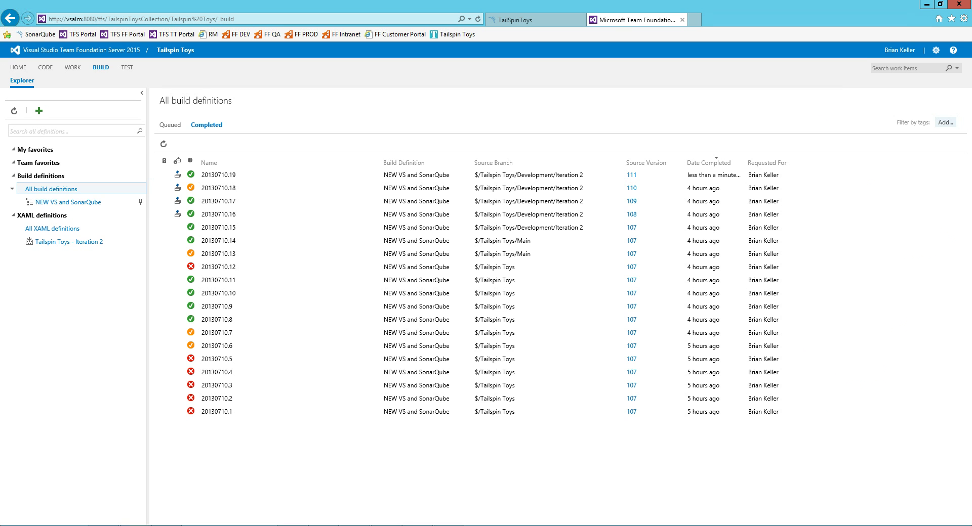
Open build 20130710.20 from the NEW VS and SonarQube definition's Queued list.
{"action": "left_click", "coordinate": [63, 204]}
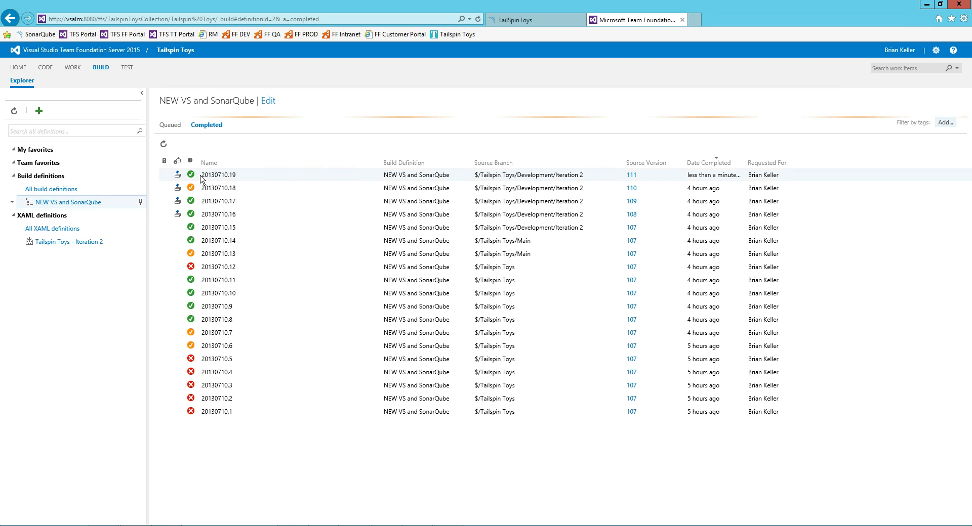
{"action": "left_click", "coordinate": [181, 127]}
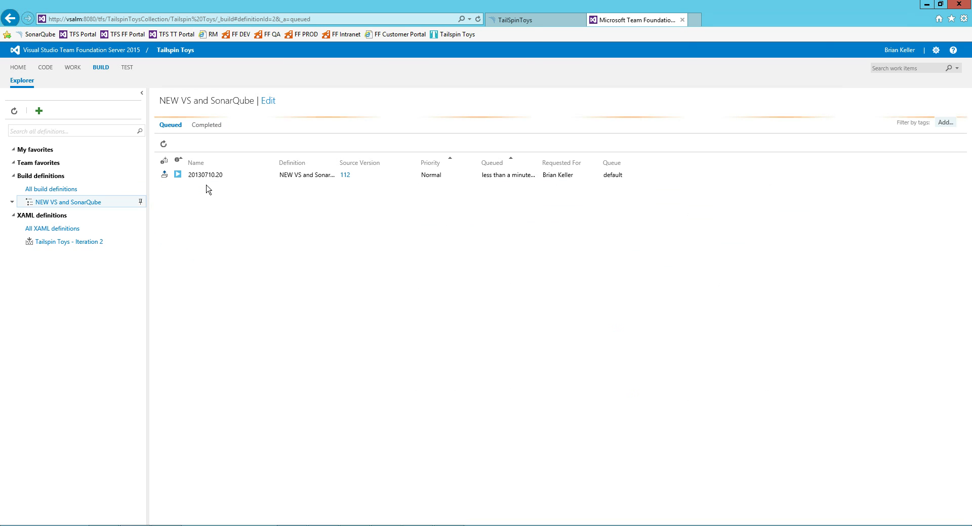
{"action": "double_click", "coordinate": [205, 175]}
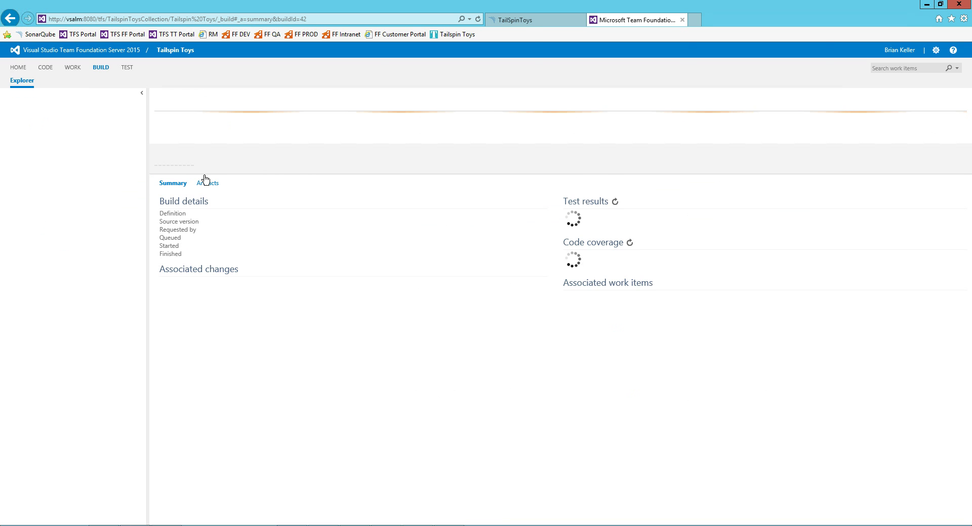
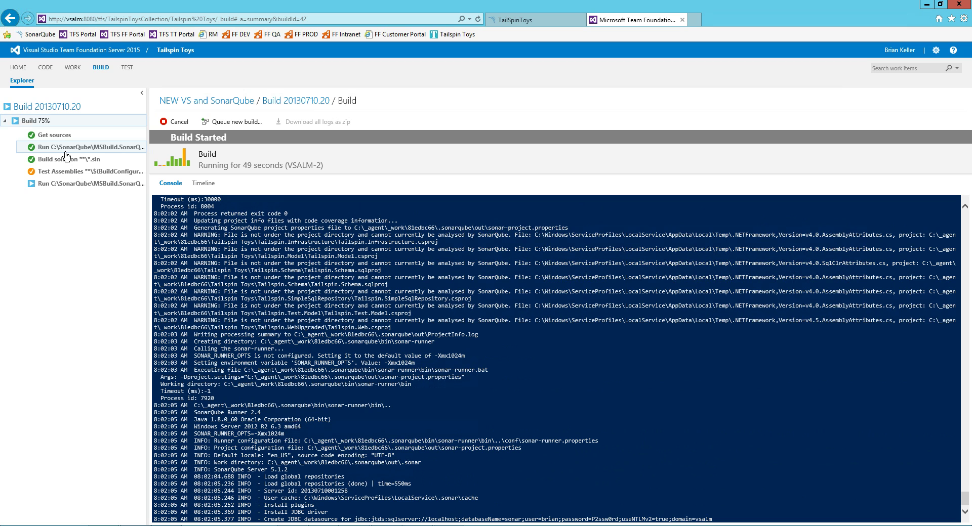
Review the Test Assemblies test log and the full console log, glancing at the SonarQube TailSpinToys page.
{"action": "left_click", "coordinate": [88, 174]}
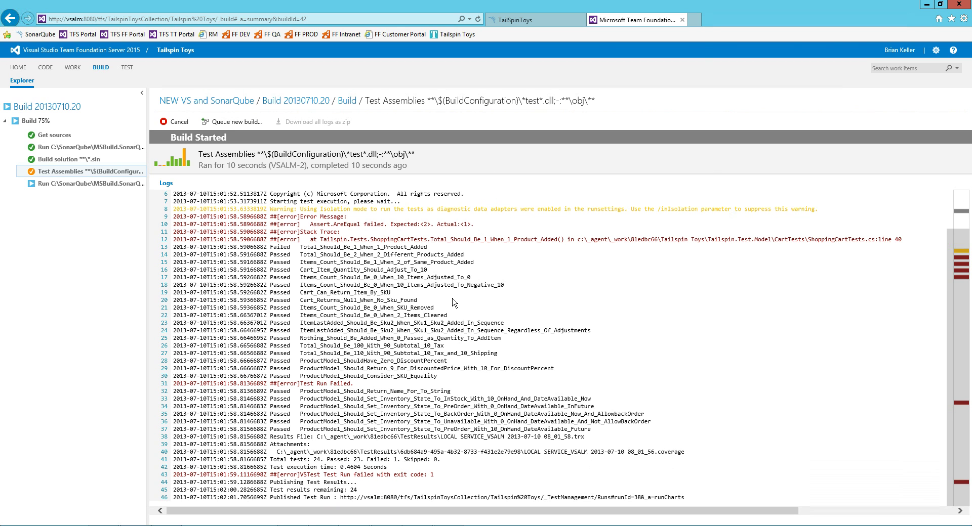
{"action": "double_click", "coordinate": [75, 173]}
{"action": "left_click", "coordinate": [232, 211]}
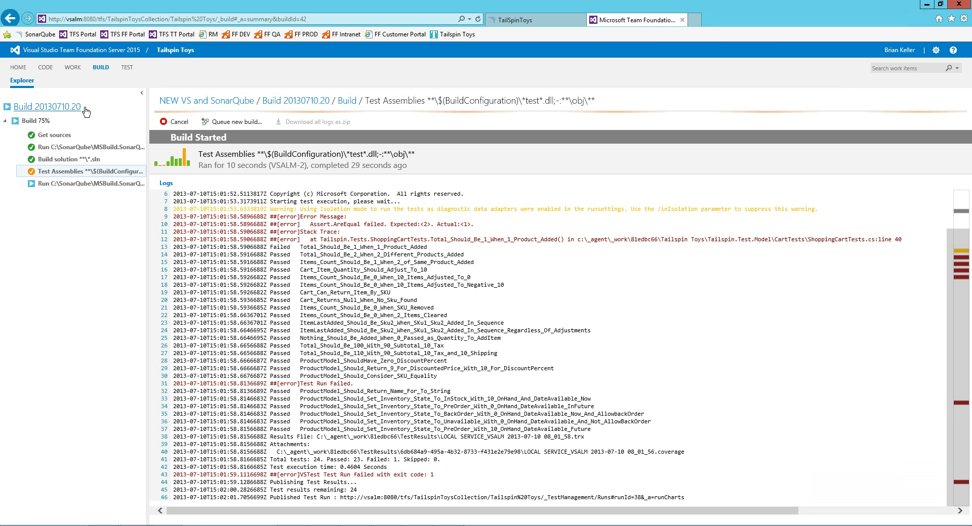
{"action": "left_click", "coordinate": [347, 101]}
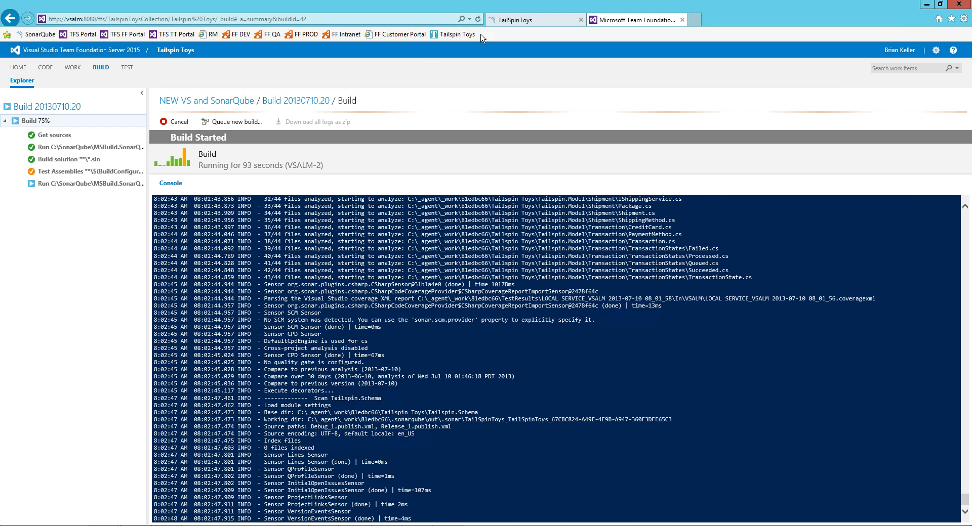
{"action": "left_click", "coordinate": [532, 20]}
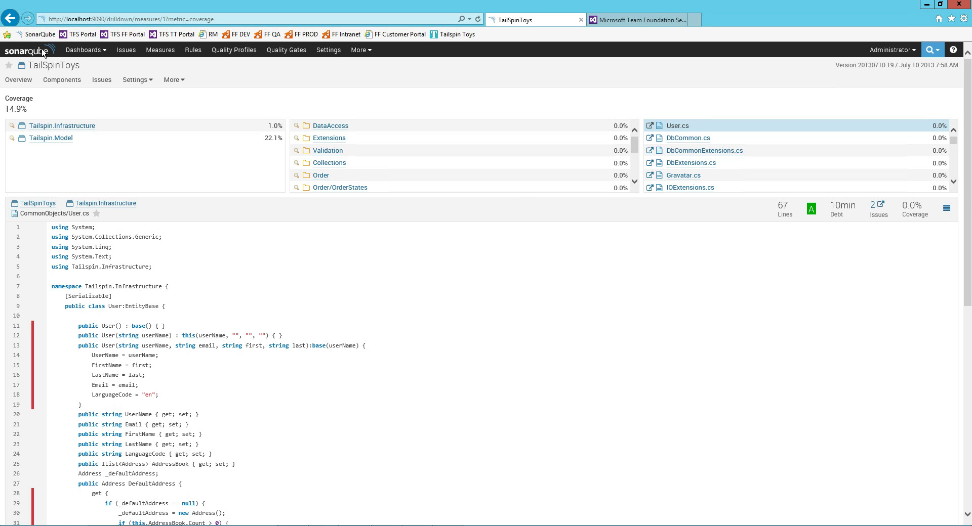
{"action": "left_click", "coordinate": [635, 23]}
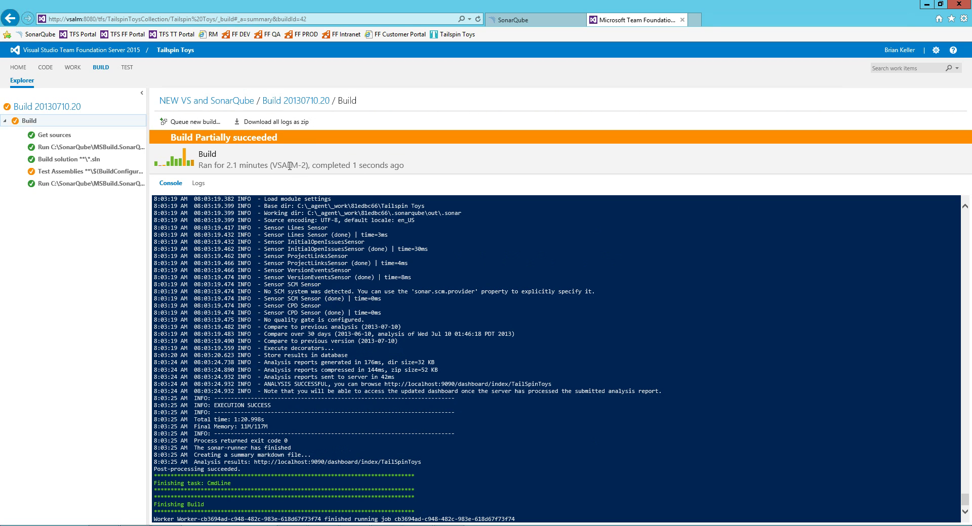
{"action": "triple_click", "coordinate": [289, 166]}
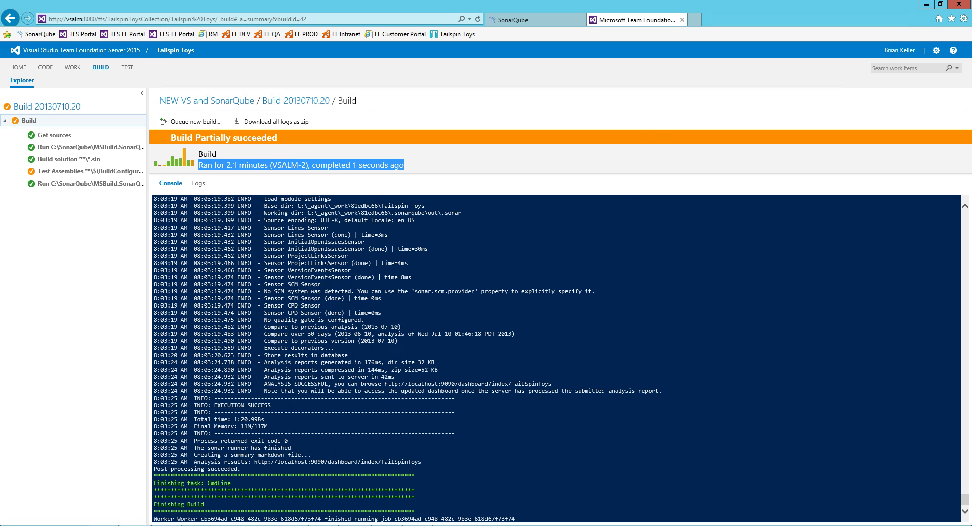
Browse from the Downloads folder into the build agent folder in File Explorer.
{"action": "left_click", "coordinate": [108, 525]}
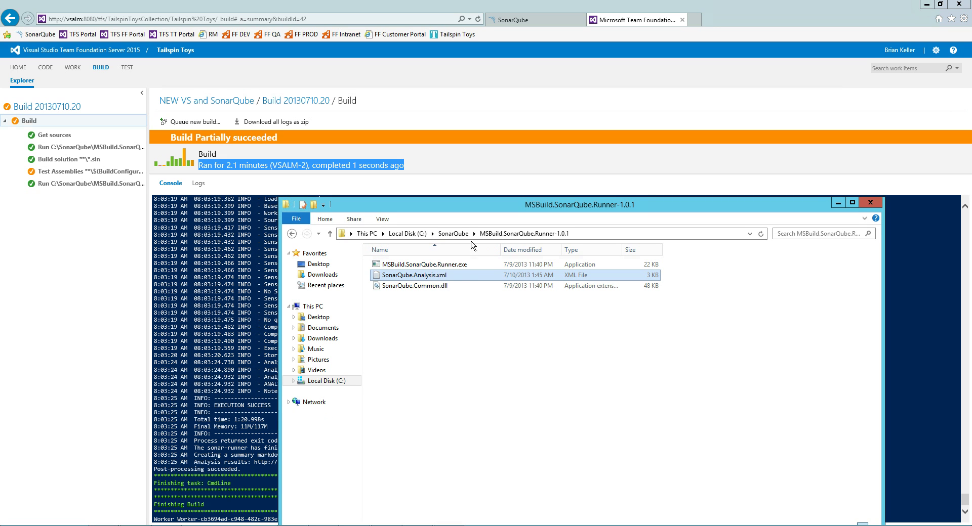
{"action": "left_click", "coordinate": [323, 338]}
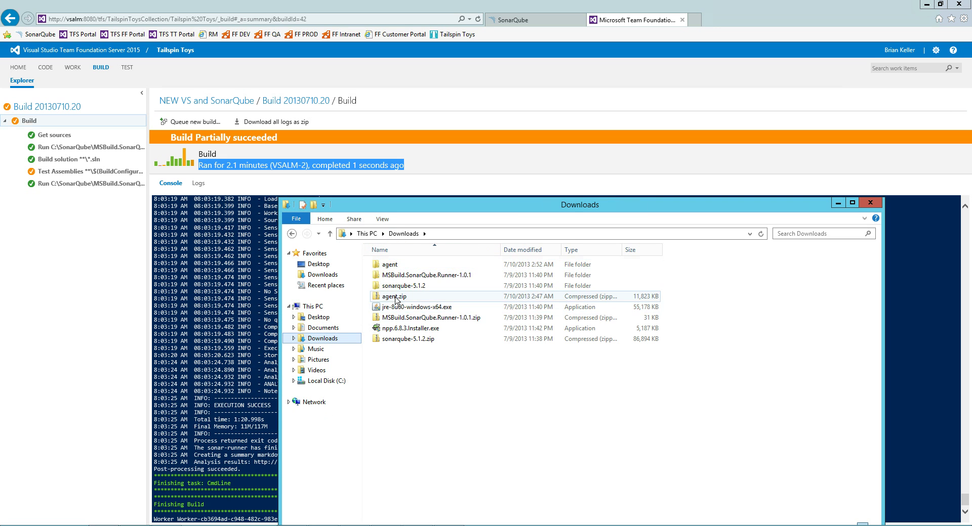
{"action": "double_click", "coordinate": [392, 265]}
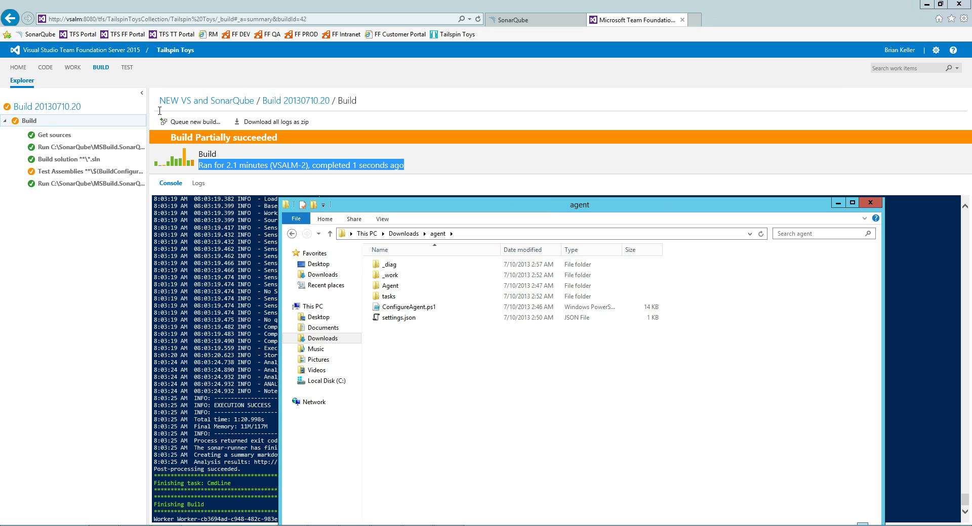
Back on the build page, recheck the Test Assemblies log, then list all completed builds.
{"action": "left_click", "coordinate": [191, 76]}
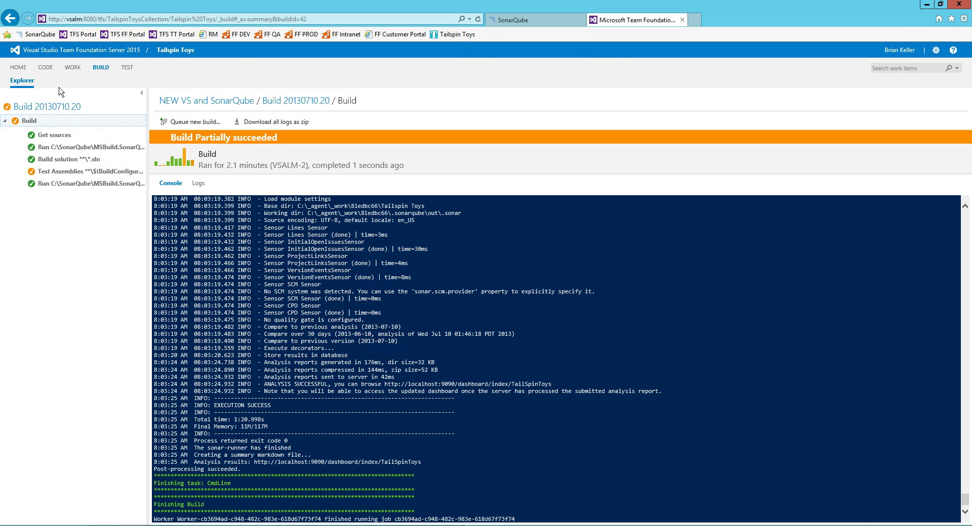
{"action": "left_click", "coordinate": [90, 174]}
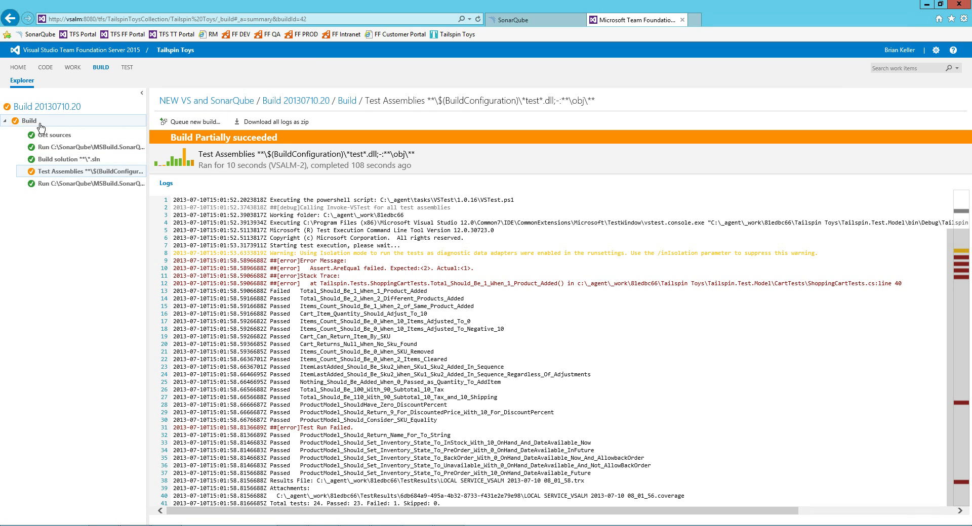
{"action": "double_click", "coordinate": [29, 120]}
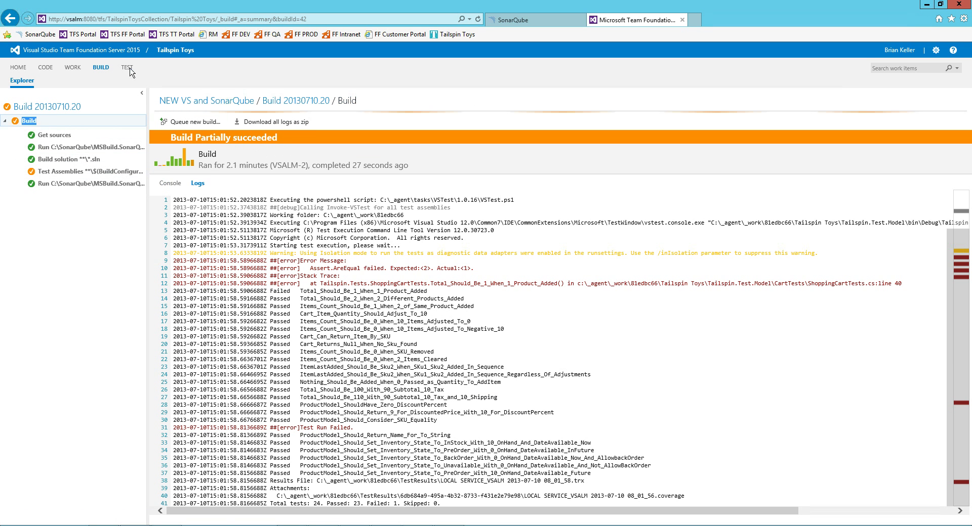
{"action": "left_click", "coordinate": [102, 72]}
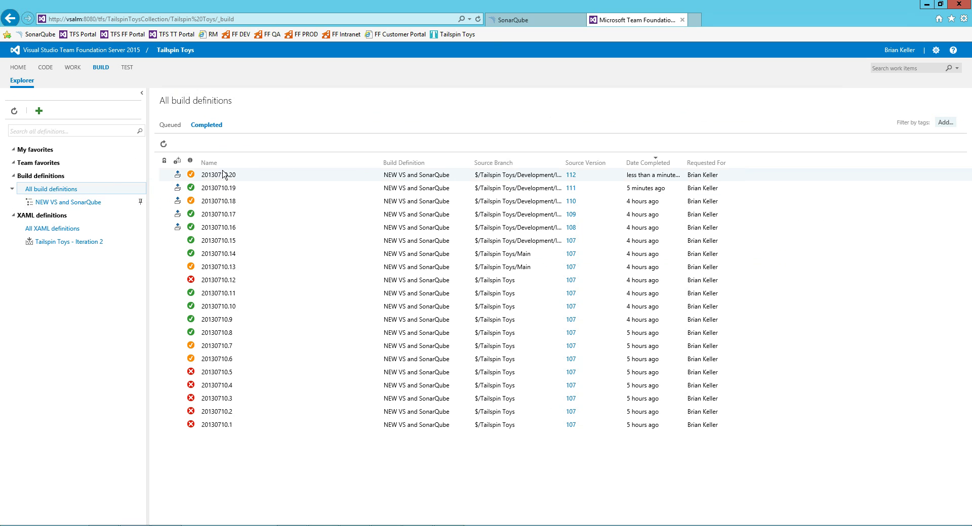
Open build 20130710.20's 38:VSTest test run showing 23 of 24 passed, then go to Runs.
{"action": "left_click", "coordinate": [215, 177]}
{"action": "double_click", "coordinate": [214, 176]}
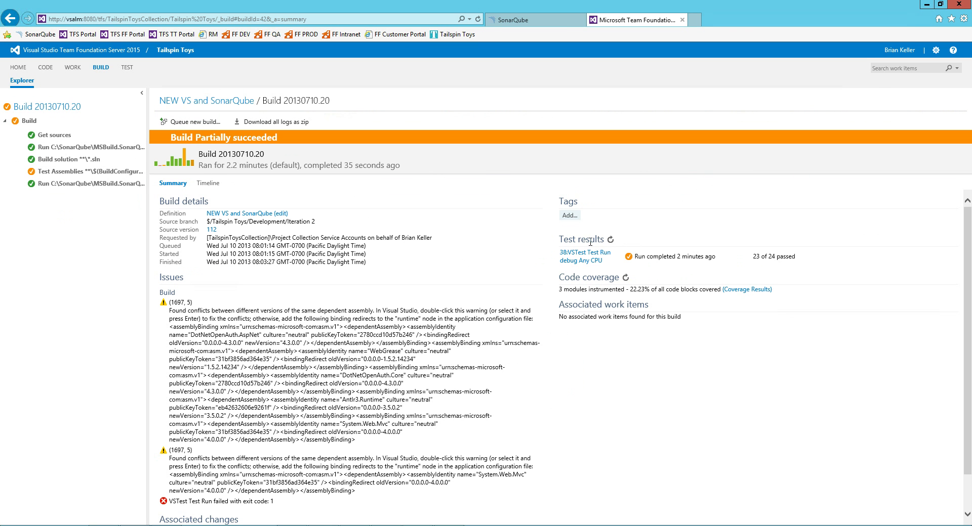
{"action": "left_click", "coordinate": [584, 261]}
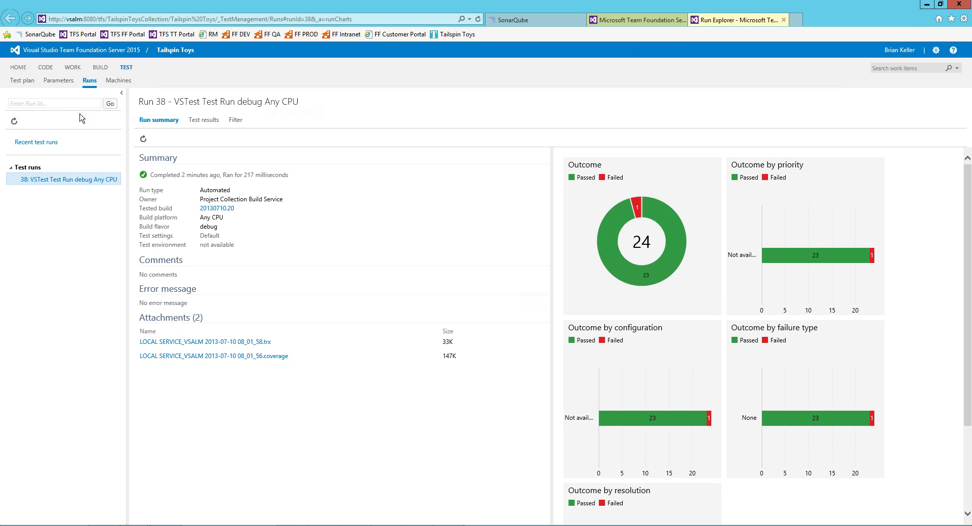
{"action": "left_click", "coordinate": [89, 81]}
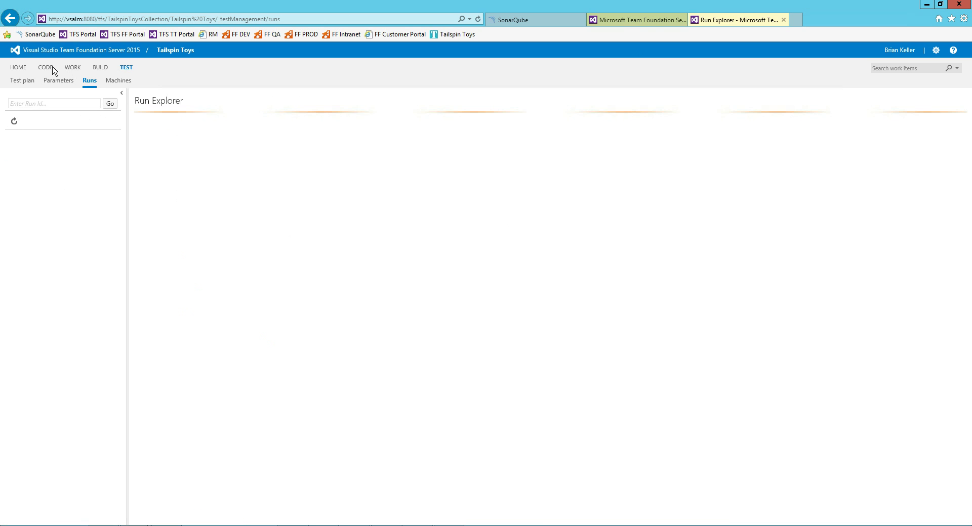
Open the NEW VS and SonarQube build definition for editing from the builds list.
{"action": "left_click", "coordinate": [99, 68]}
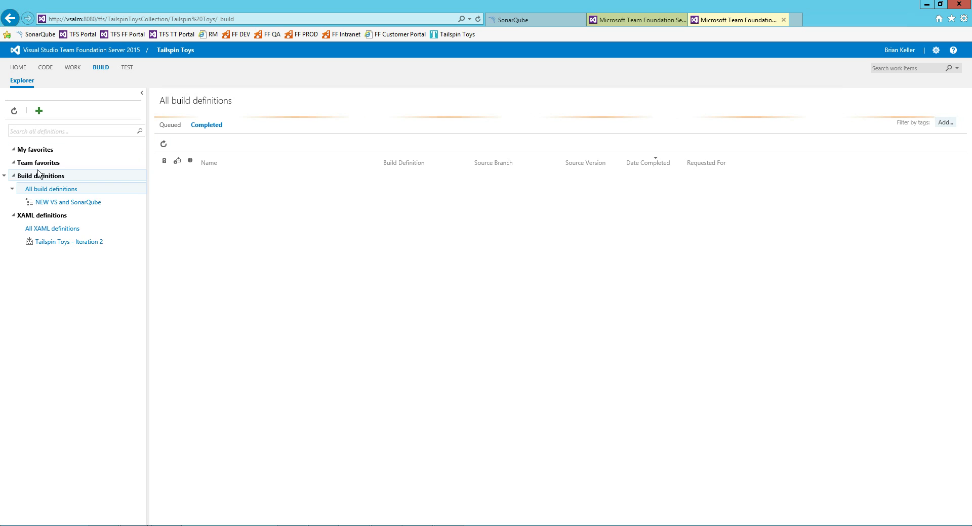
{"action": "right_click", "coordinate": [42, 203]}
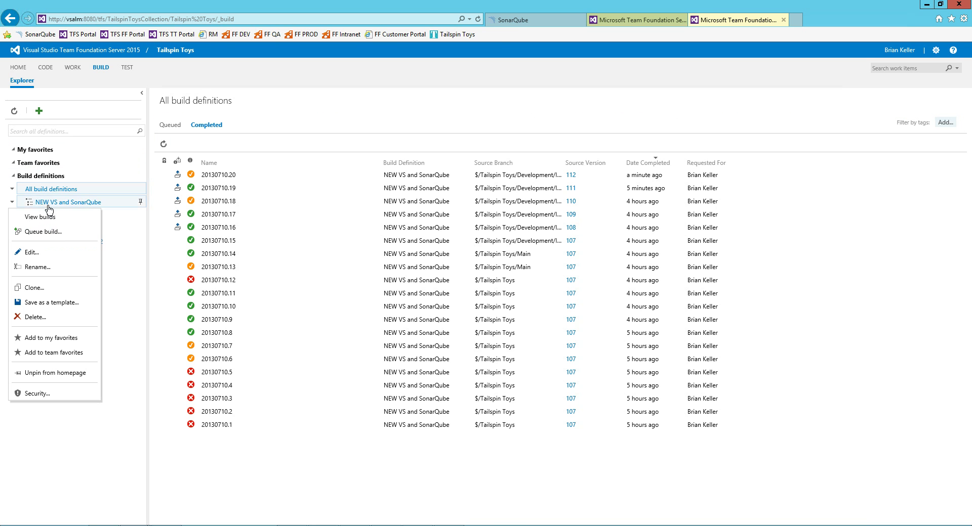
{"action": "left_click", "coordinate": [48, 259]}
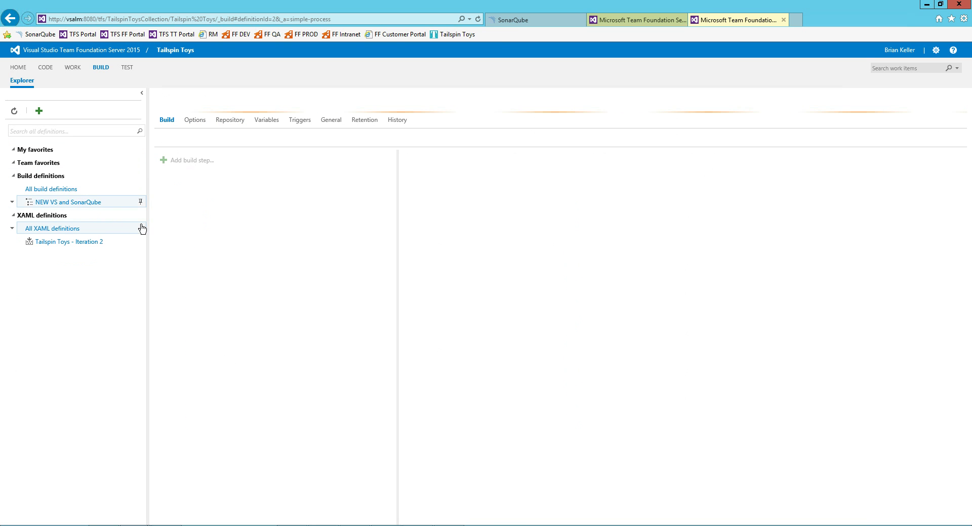
Review the Triggers, Variables, Repository and General tabs, then manage the Default queue's agents.
{"action": "left_click", "coordinate": [302, 123]}
{"action": "left_click", "coordinate": [332, 124]}
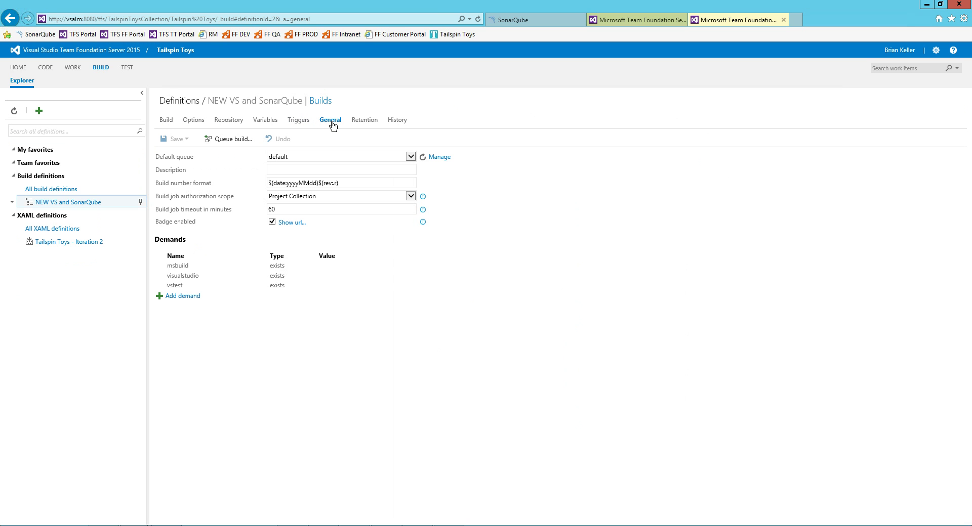
{"action": "left_click", "coordinate": [273, 124]}
{"action": "left_click", "coordinate": [299, 121]}
{"action": "left_click", "coordinate": [221, 124]}
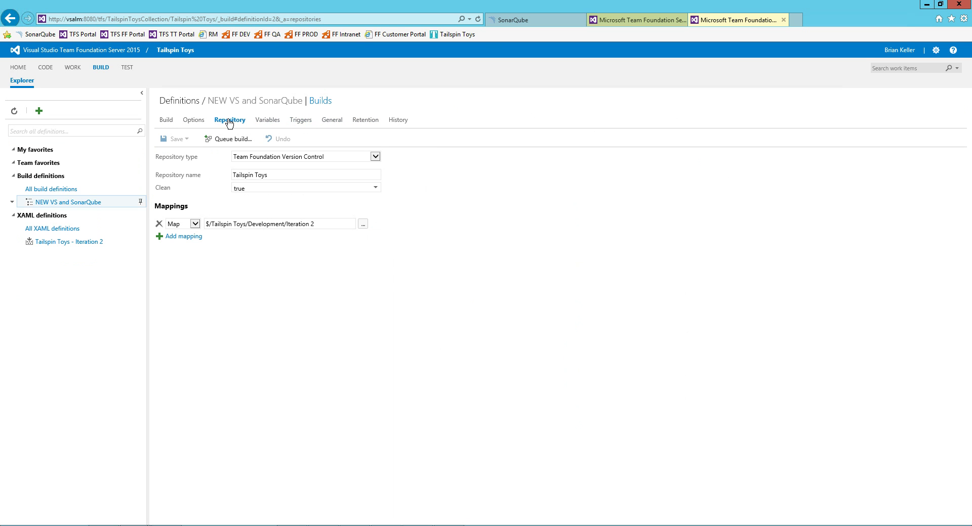
{"action": "left_click", "coordinate": [268, 123]}
{"action": "left_click", "coordinate": [300, 123]}
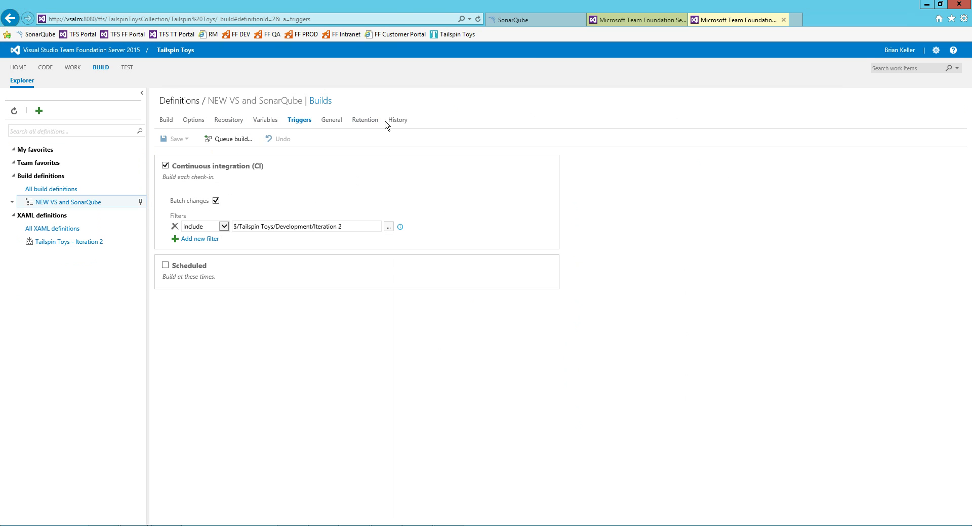
{"action": "left_click", "coordinate": [334, 126]}
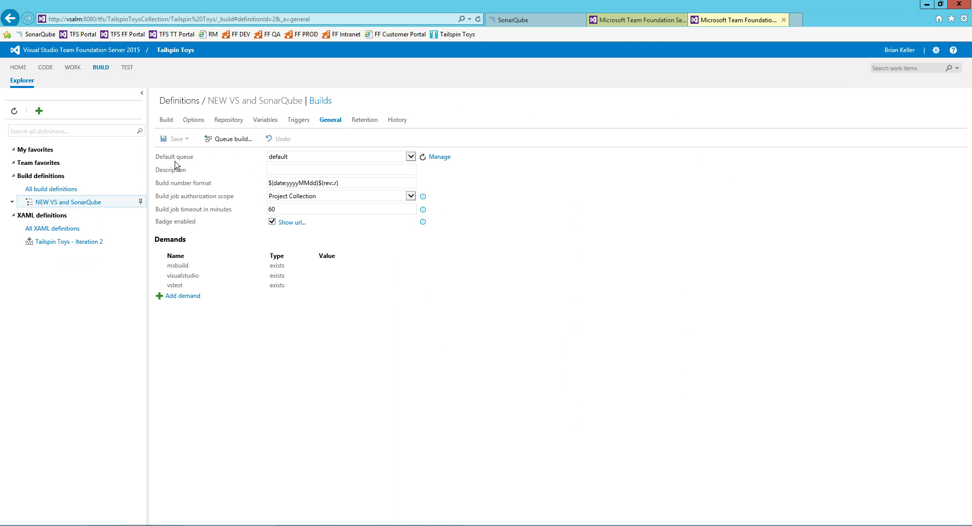
{"action": "left_click", "coordinate": [403, 159]}
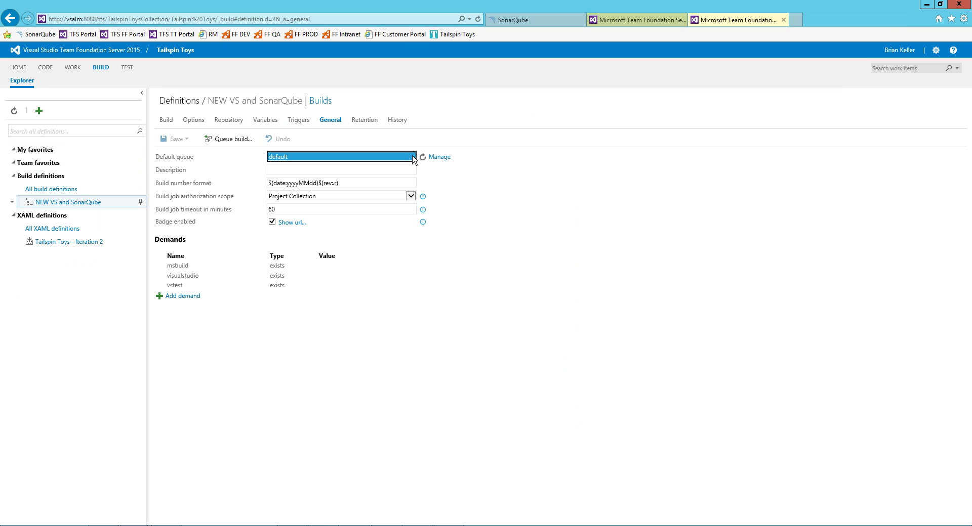
{"action": "left_click", "coordinate": [440, 158]}
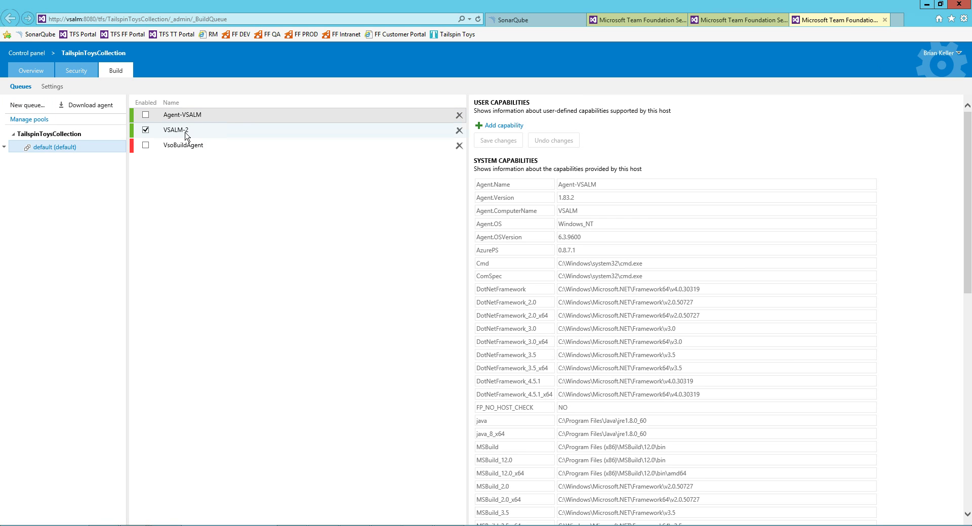
Start the agent.zip download, dismiss it, and close PowerShell to return to the agent folder.
{"action": "left_click", "coordinate": [81, 109]}
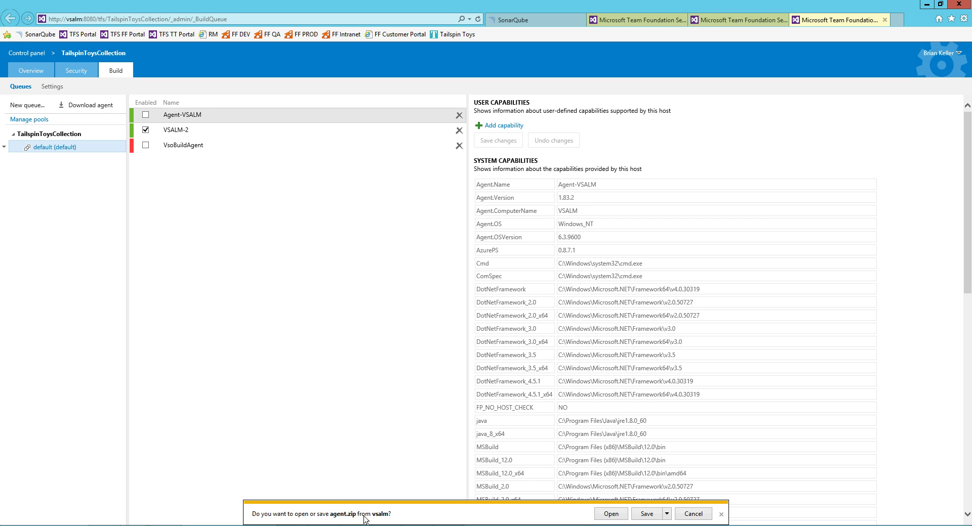
{"action": "left_click", "coordinate": [680, 511]}
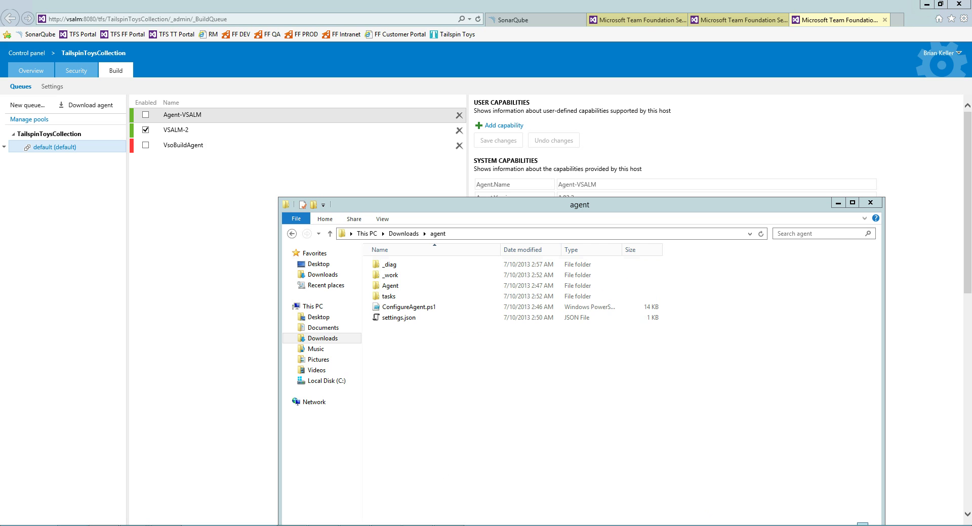
{"action": "right_click", "coordinate": [80, 522]}
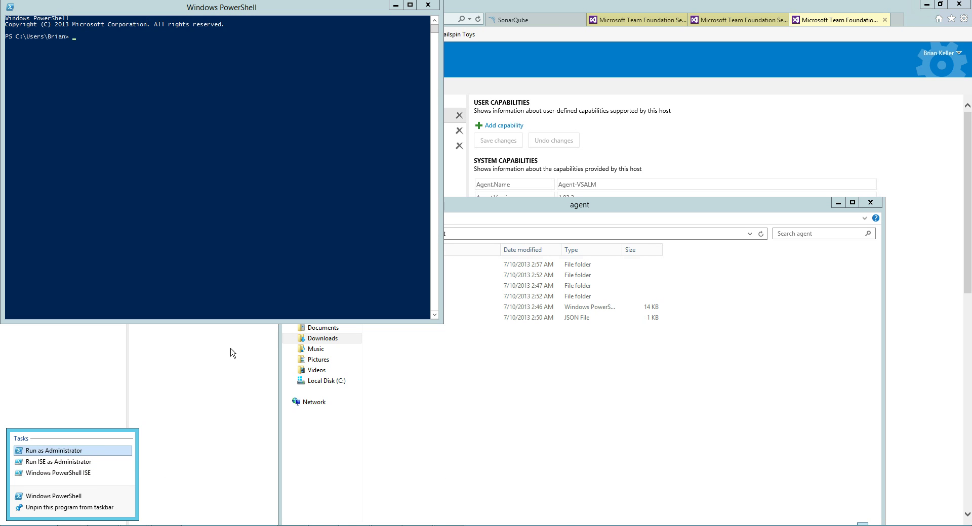
{"action": "left_click", "coordinate": [427, 5]}
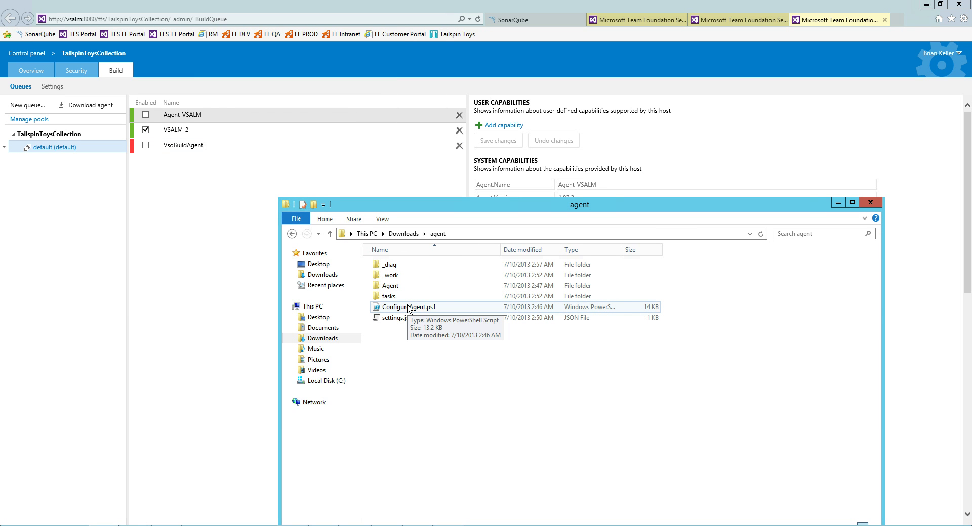
Return to the agent pool page and load the SonarQube dashboard from favorites.
{"action": "left_click", "coordinate": [174, 133]}
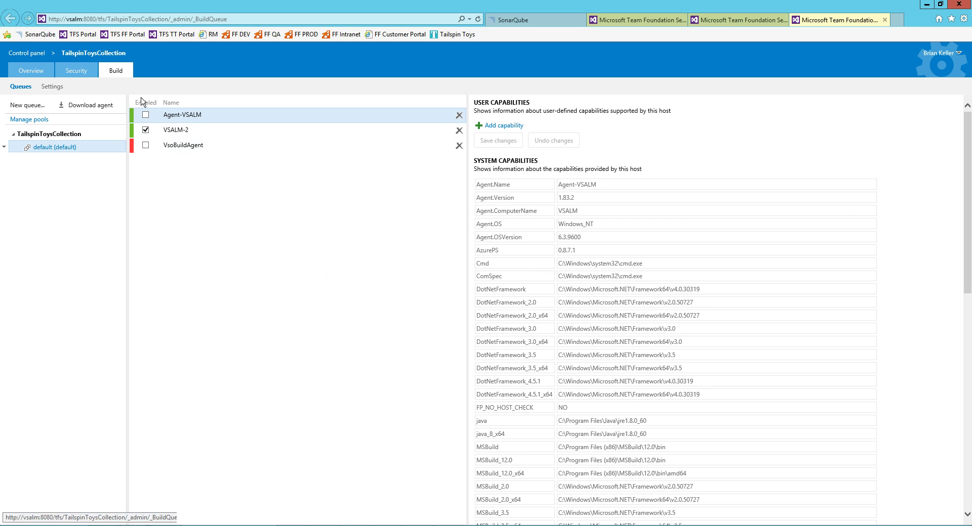
{"action": "left_click", "coordinate": [38, 37]}
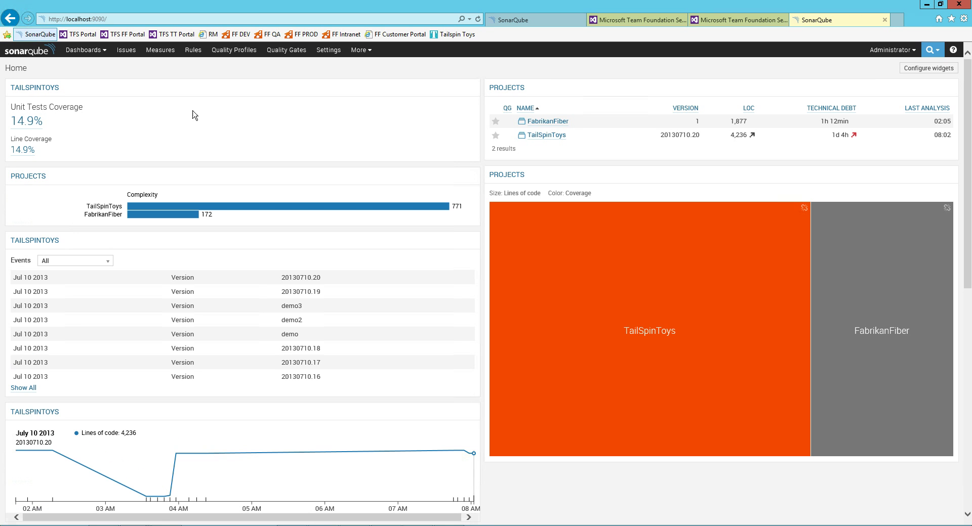
Highlight TailSpinToys' version 20130710.20 and scroll through the SonarQube dashboard.
{"action": "double_click", "coordinate": [697, 136]}
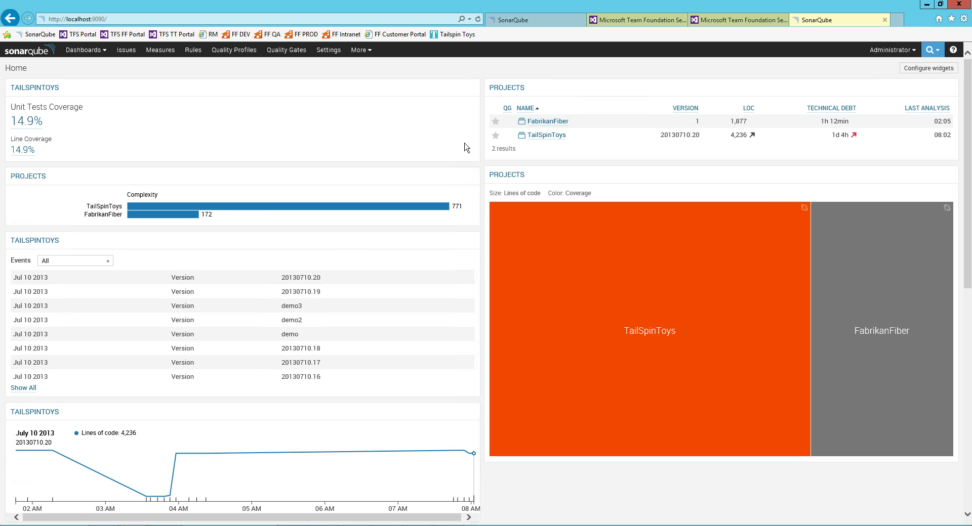
{"action": "scroll", "coordinate": [350, 242], "scroll_direction": "down", "scroll_amount": 5}
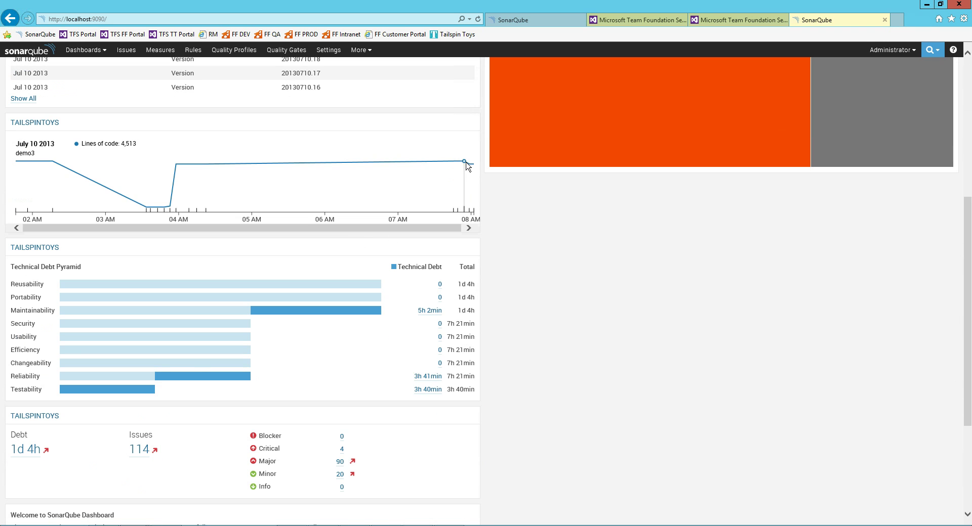
{"action": "scroll", "coordinate": [247, 256], "scroll_direction": "down", "scroll_amount": 3}
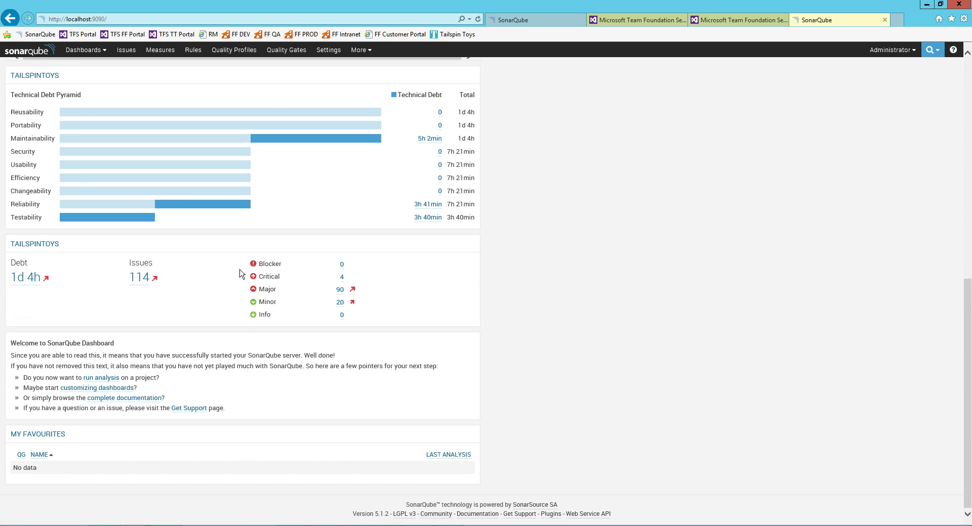
{"action": "scroll", "coordinate": [243, 272], "scroll_direction": "up", "scroll_amount": 10}
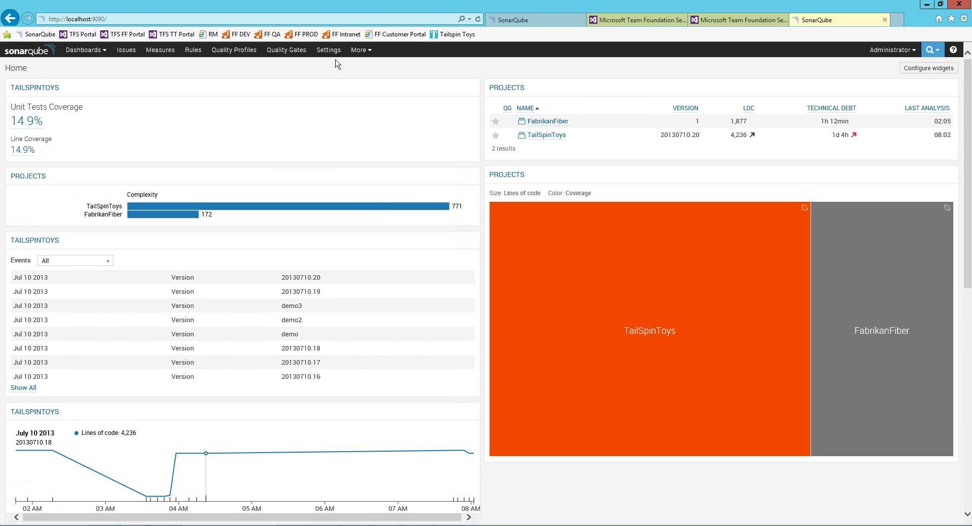
Switch to the older SonarQube dashboard tab and minimize the remote desktop session.
{"action": "left_click", "coordinate": [534, 21]}
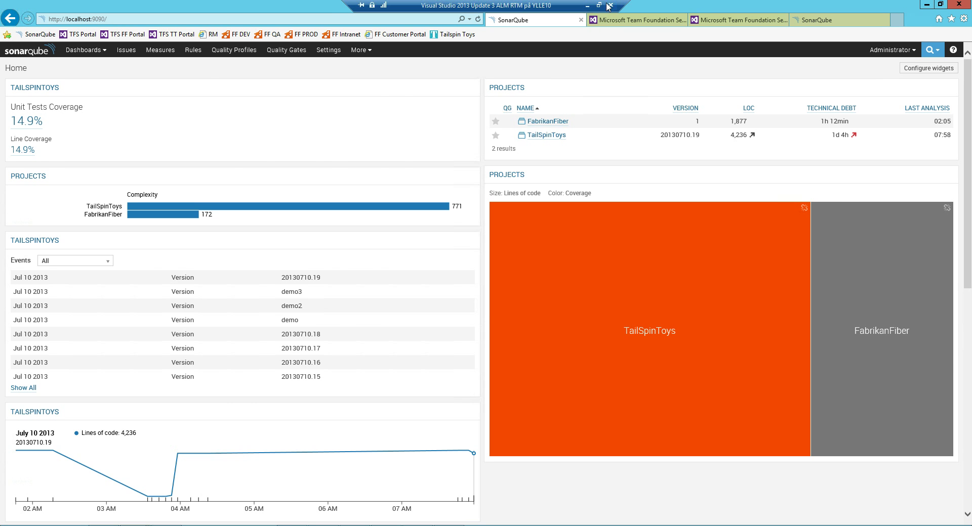
{"action": "left_click", "coordinate": [587, 5]}
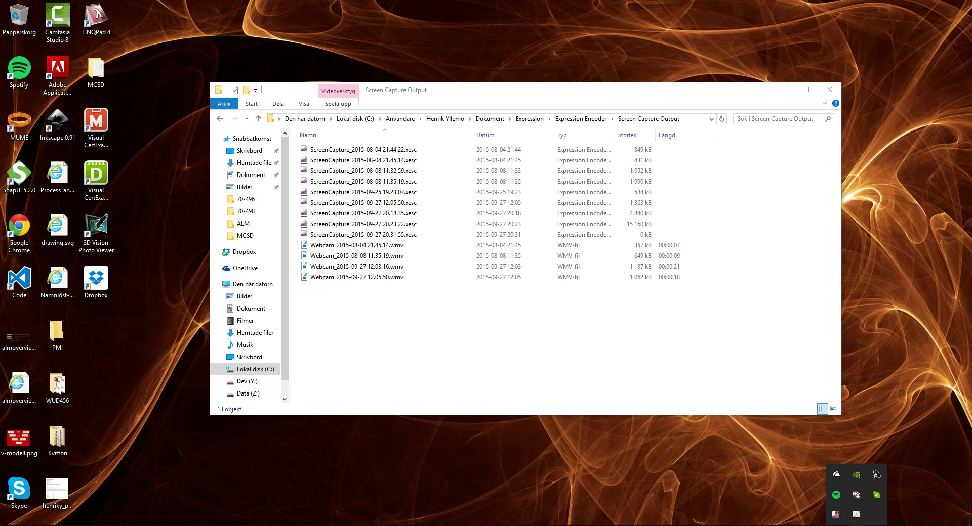